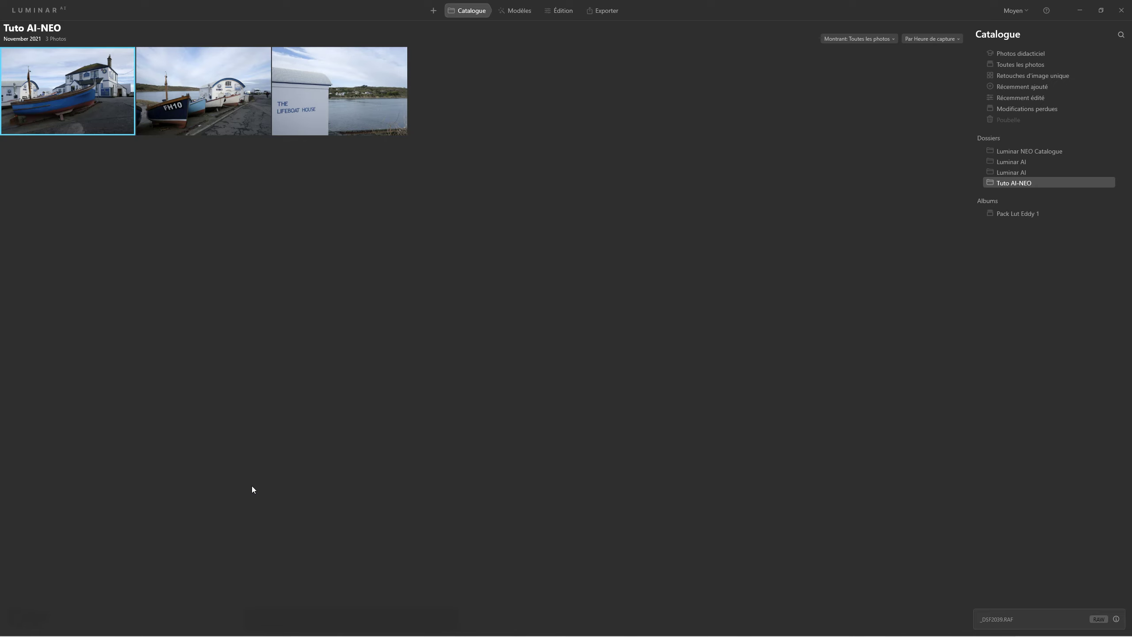
Step: Open the boat photo in Luminar AI's Modèles templates view
{"action": "left_click", "coordinate": [271, 482]}
{"action": "left_click", "coordinate": [518, 11]}
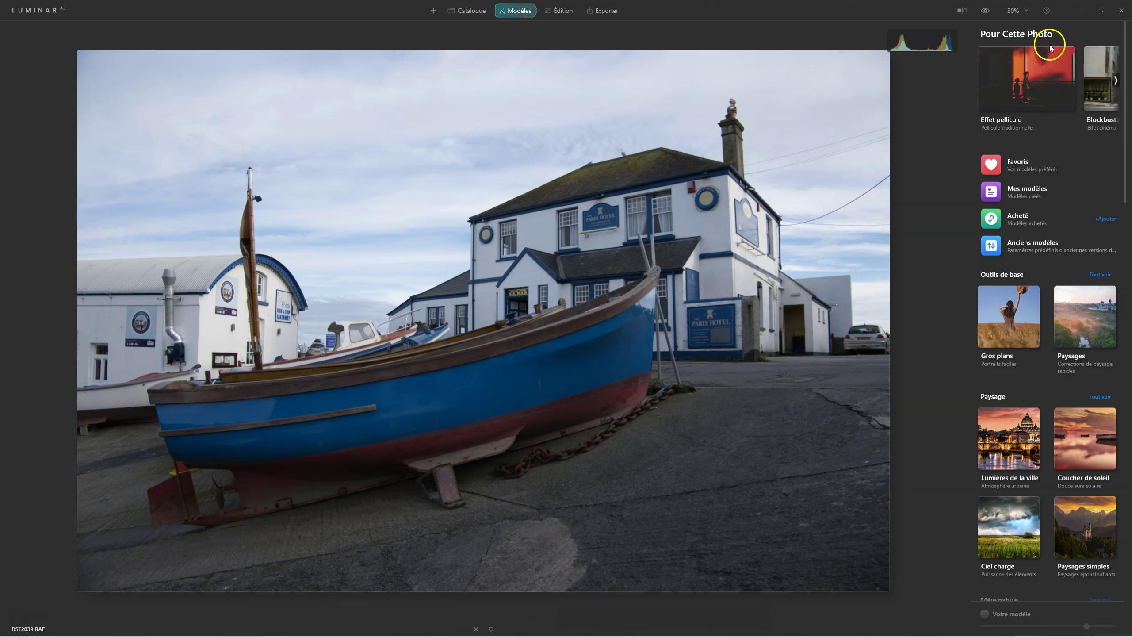
{"action": "scroll", "coordinate": [1060, 82], "scroll_direction": "down", "scroll_amount": 3}
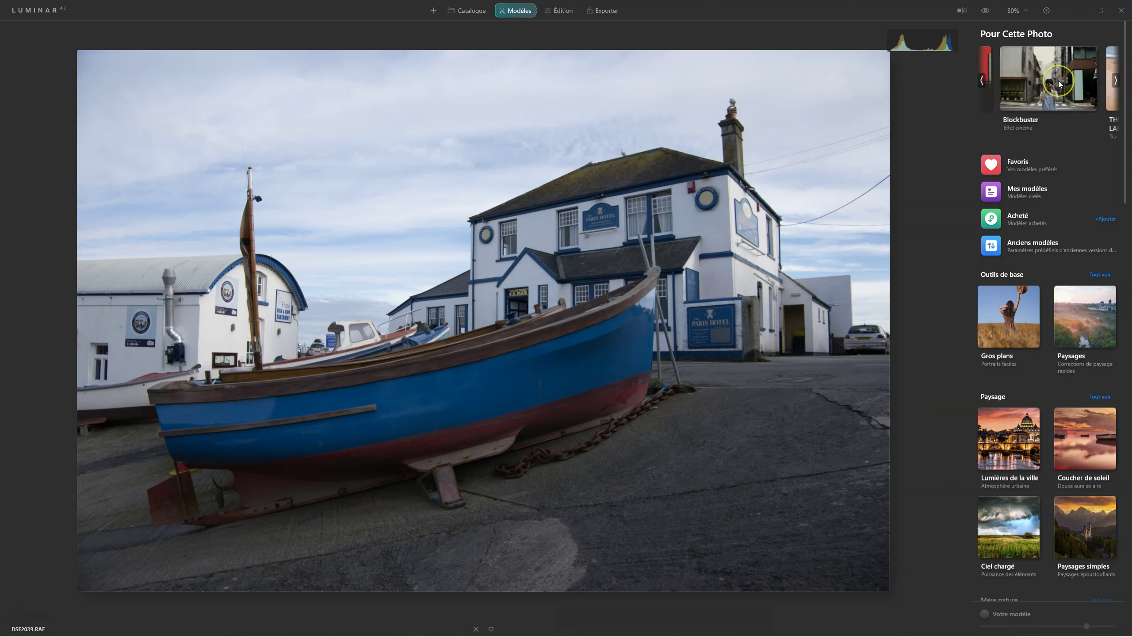
{"action": "scroll", "coordinate": [1060, 84], "scroll_direction": "down", "scroll_amount": 1}
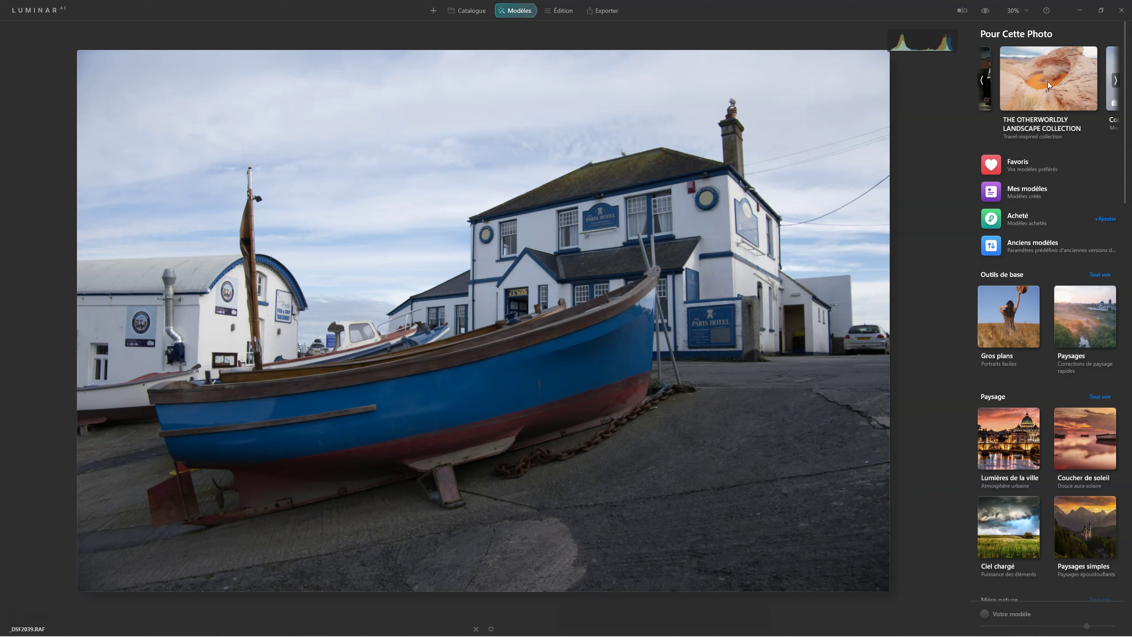
Step: Browse the Pour Cette Photo carousel to The Otherworldly Landscape Collection
{"action": "left_click", "coordinate": [982, 82]}
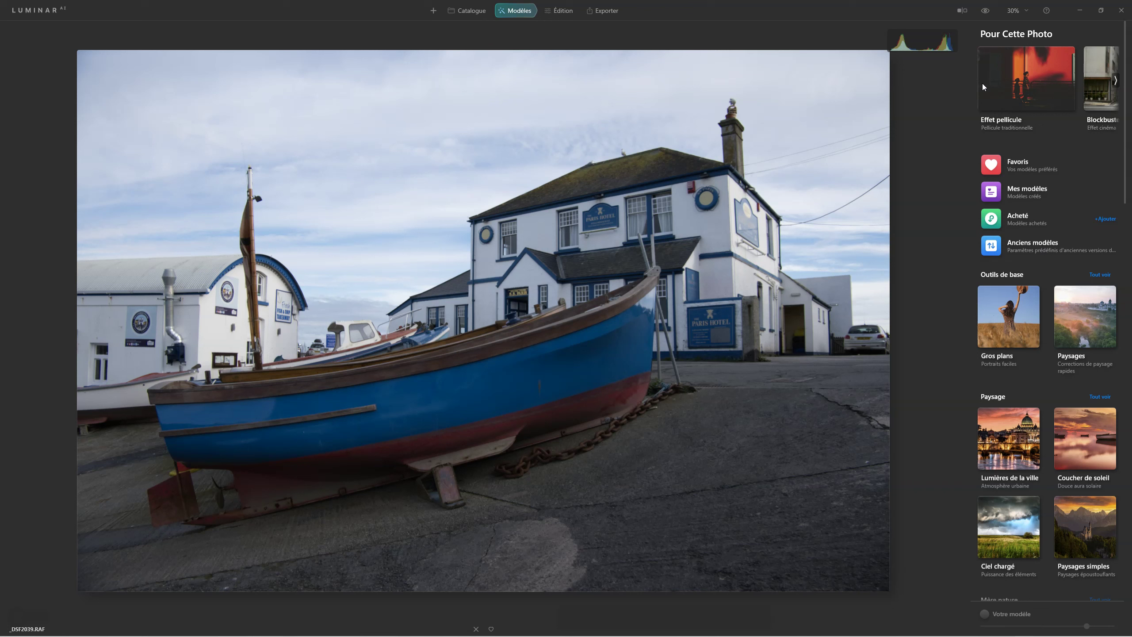
{"action": "left_click", "coordinate": [884, 218]}
{"action": "scroll", "coordinate": [1056, 90], "scroll_direction": "right", "scroll_amount": 2}
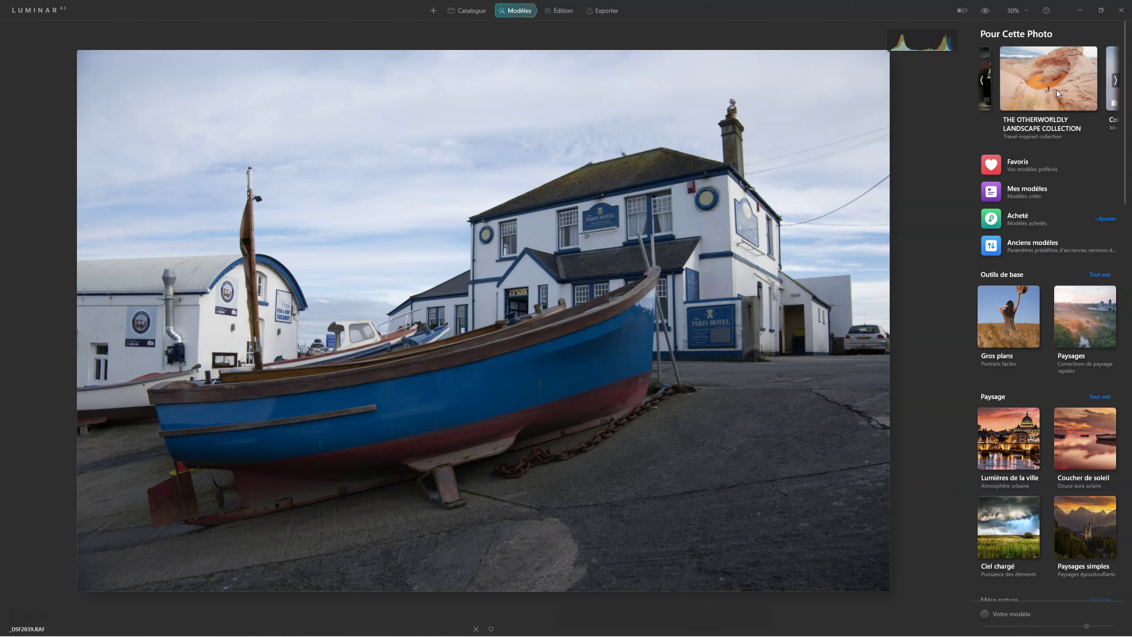
{"action": "scroll", "coordinate": [1057, 91], "scroll_direction": "left", "scroll_amount": 2}
{"action": "scroll", "coordinate": [1057, 91], "scroll_direction": "right", "scroll_amount": 1}
{"action": "scroll", "coordinate": [1060, 86], "scroll_direction": "right", "scroll_amount": 1}
Step: Try the BENTONITE look at partial strength and compare it against the original
{"action": "left_click", "coordinate": [1060, 86]}
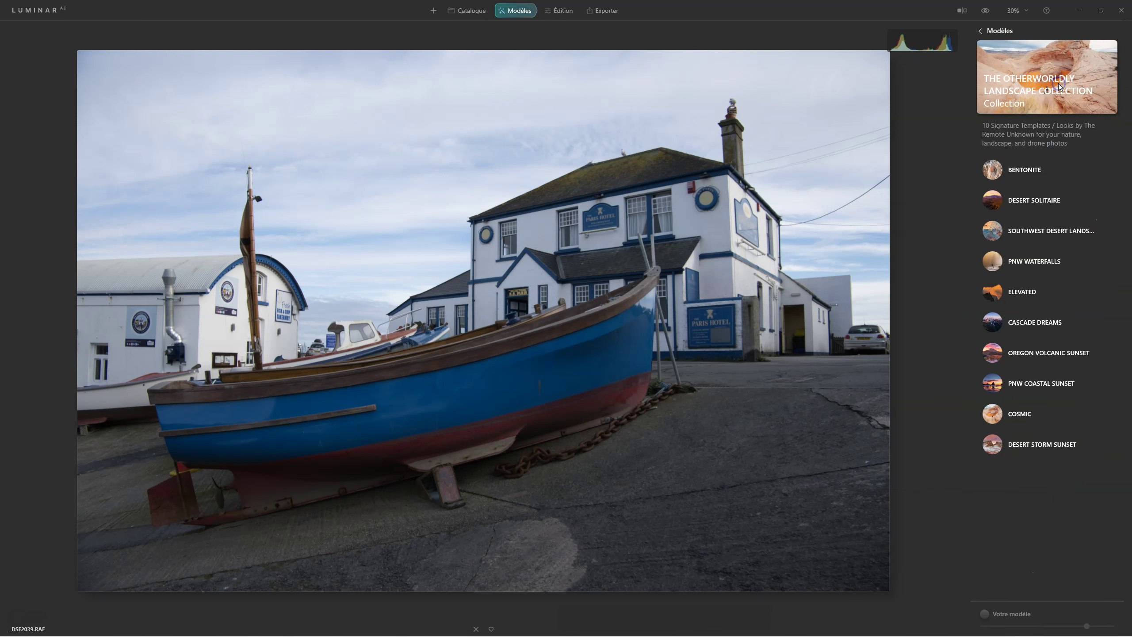
{"action": "left_click", "coordinate": [990, 173]}
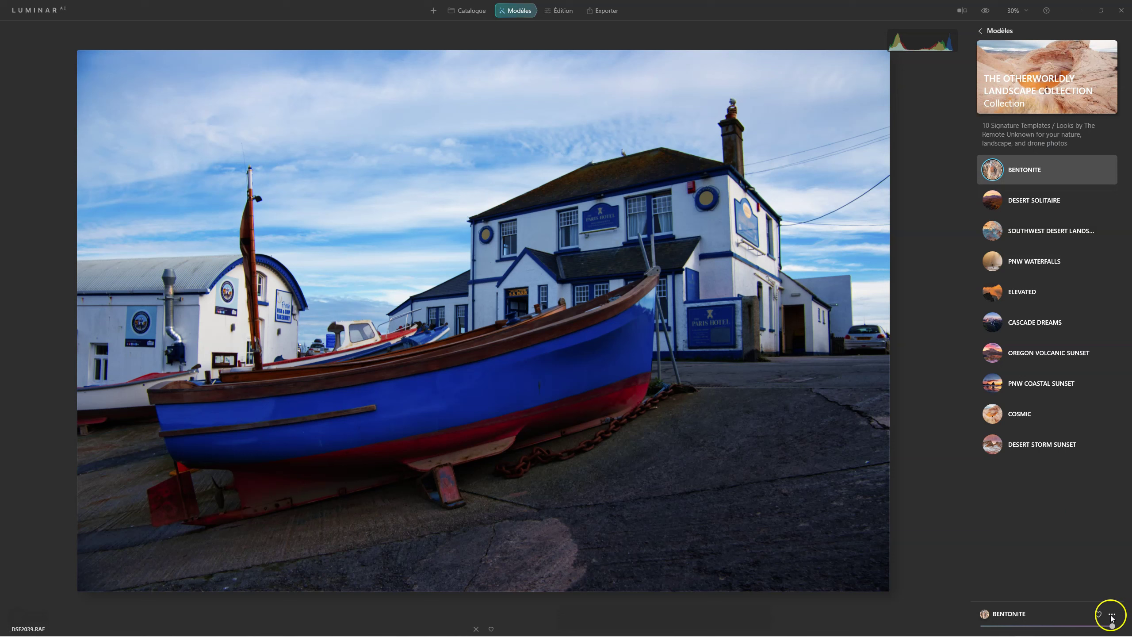
{"action": "left_click_drag", "start_coordinate": [1113, 627], "coordinate": [957, 631]}
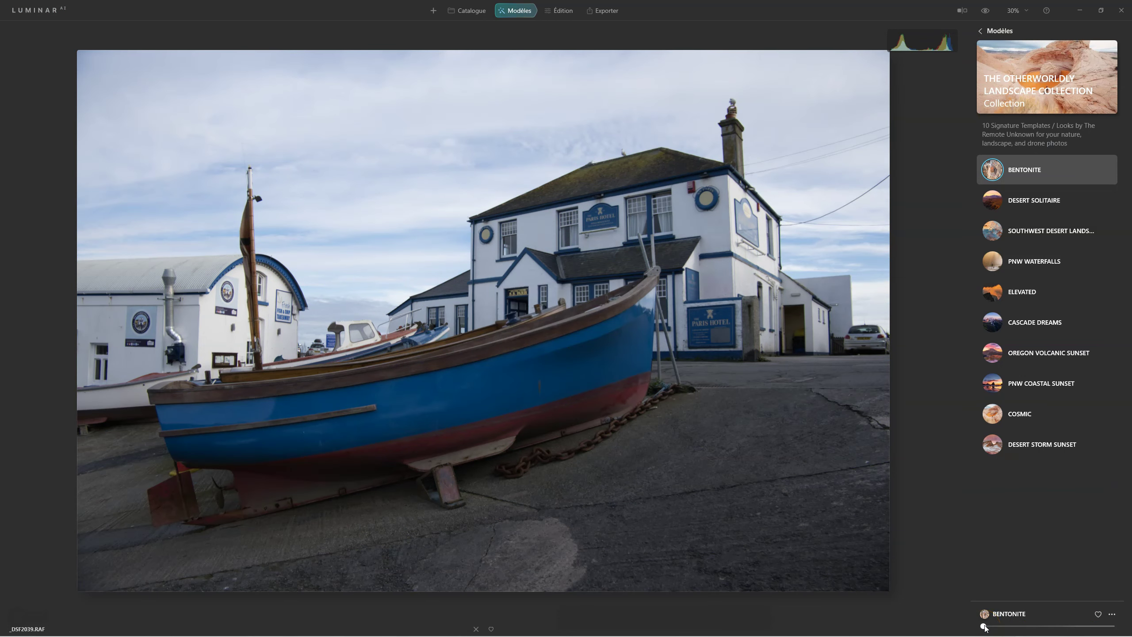
{"action": "left_click_drag", "start_coordinate": [985, 628], "coordinate": [1024, 628]}
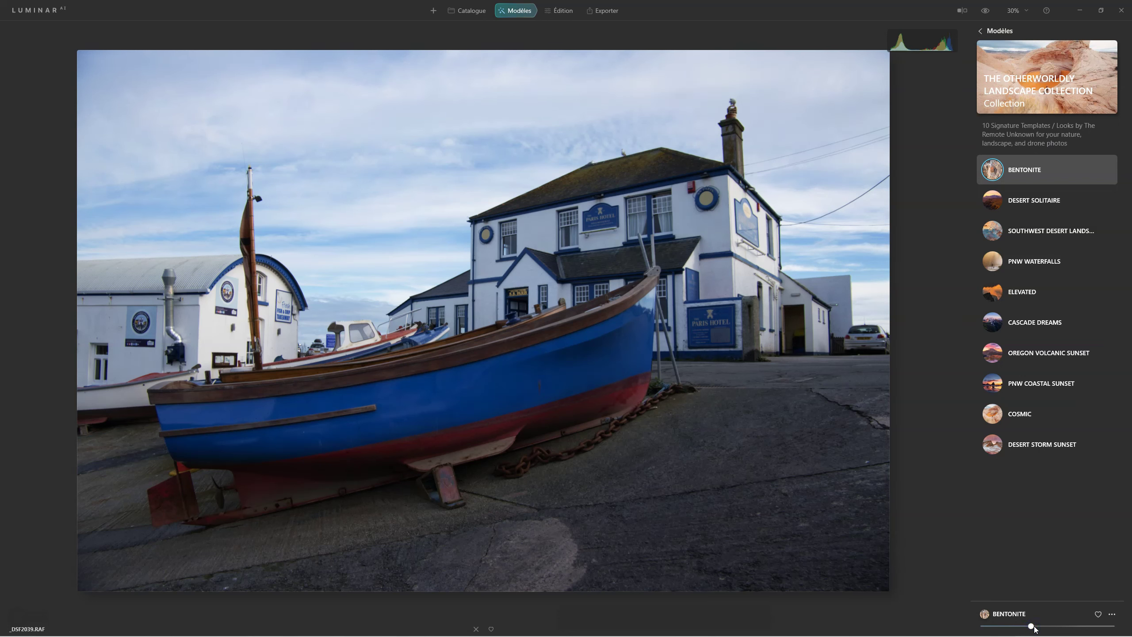
{"action": "left_click", "coordinate": [985, 11]}
{"action": "left_click", "coordinate": [985, 11]}
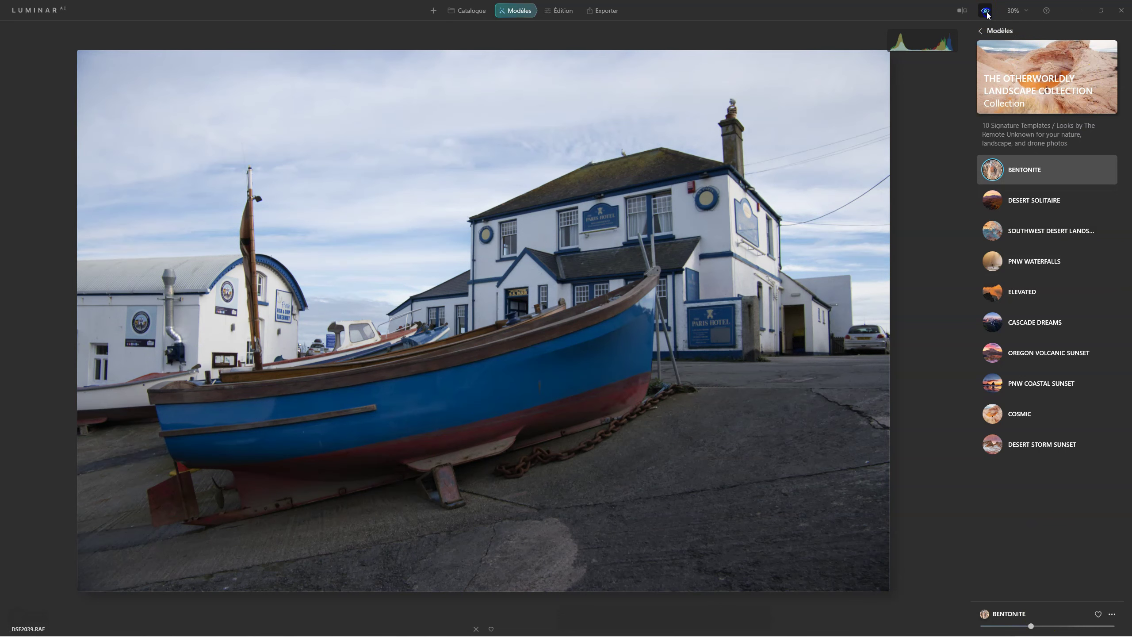
{"action": "left_click", "coordinate": [957, 354]}
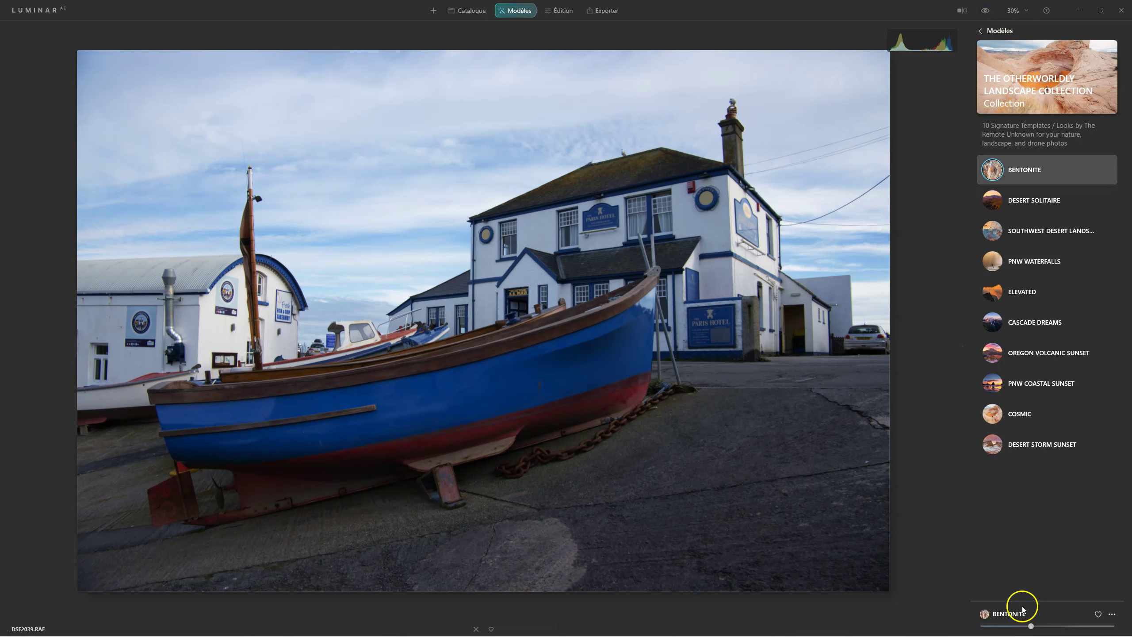
{"action": "left_click", "coordinate": [1040, 626]}
{"action": "left_click", "coordinate": [1018, 576]}
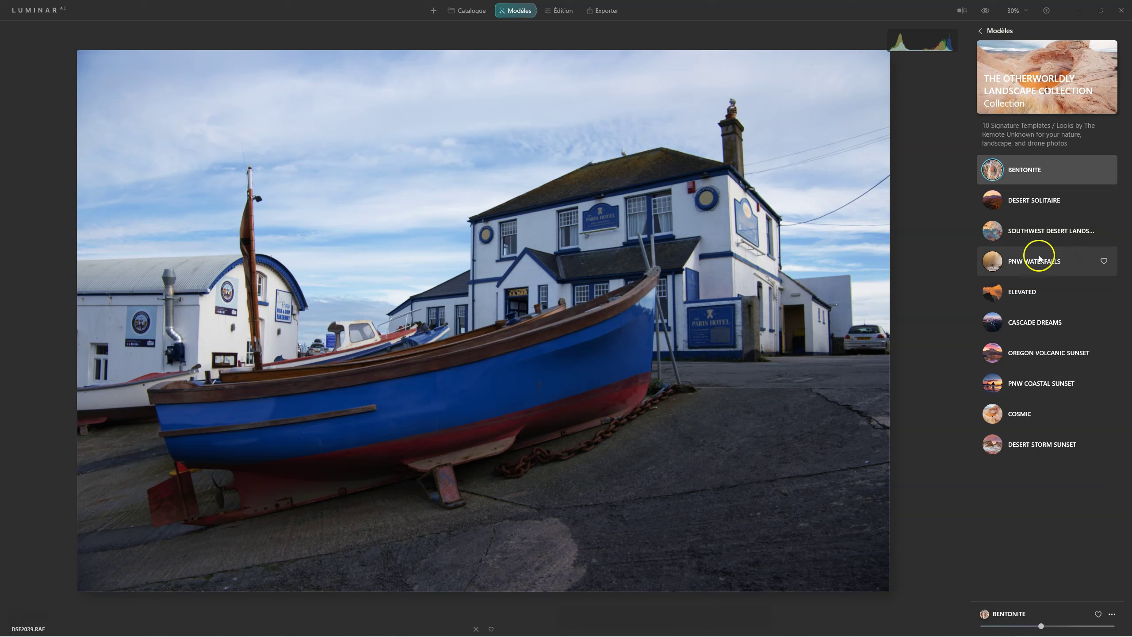
Step: Apply CASCADE DREAMS at about one-fifth strength and compare with the original
{"action": "left_click", "coordinate": [992, 323]}
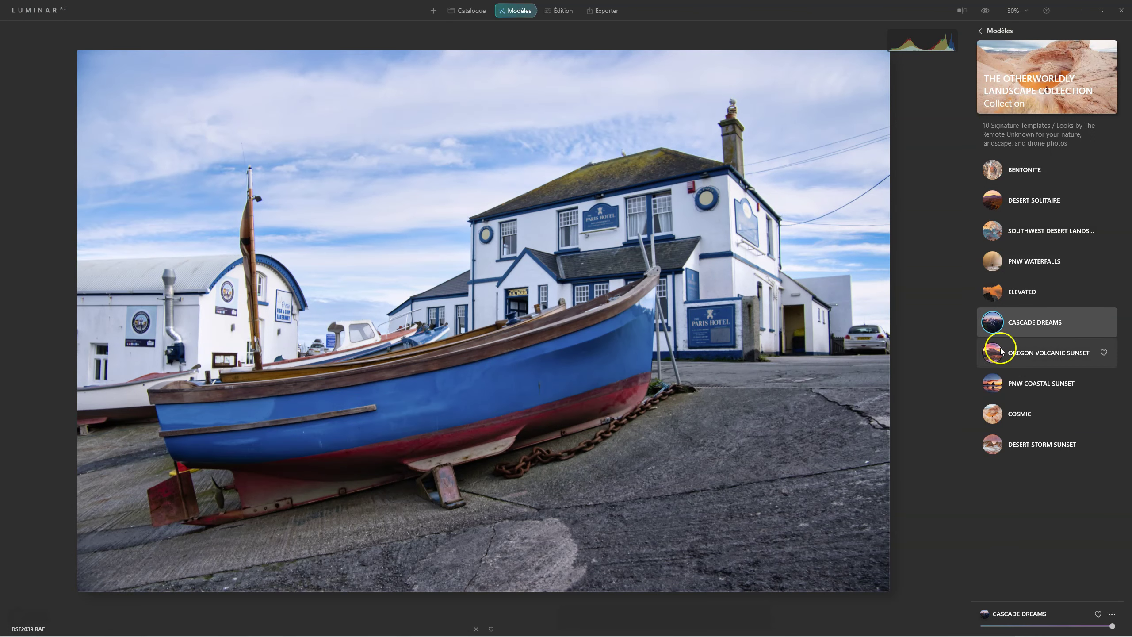
{"action": "left_click_drag", "start_coordinate": [1114, 626], "coordinate": [1004, 628]}
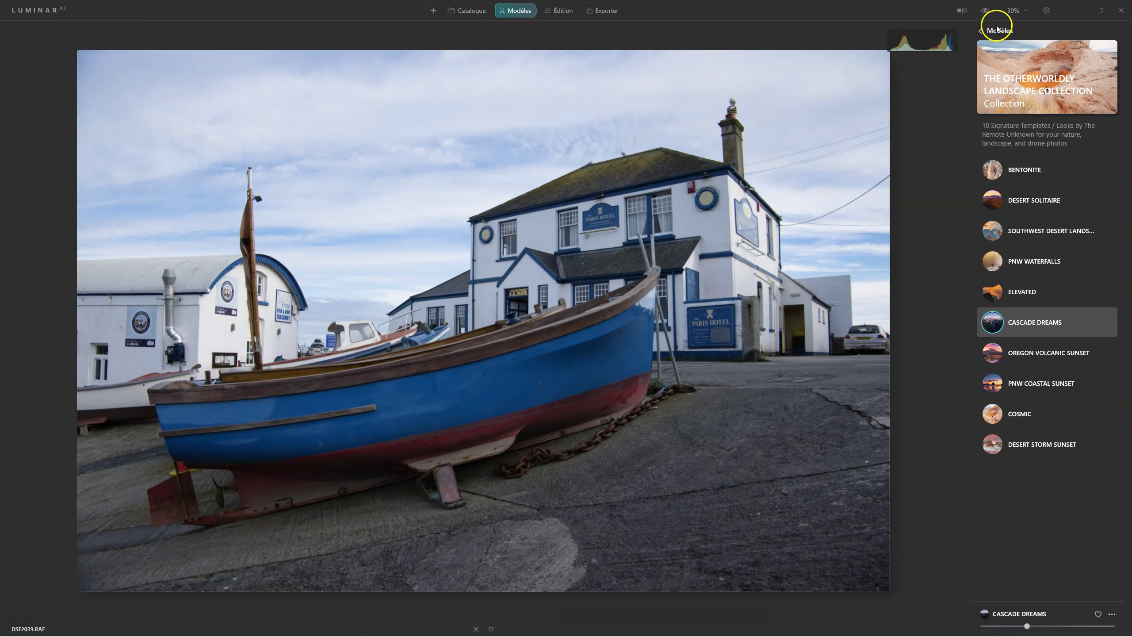
{"action": "left_click", "coordinate": [985, 11]}
{"action": "left_click", "coordinate": [985, 11]}
Step: Open the Blockbuster Collection and try Au-delà du mur at reduced strength
{"action": "left_click", "coordinate": [988, 31]}
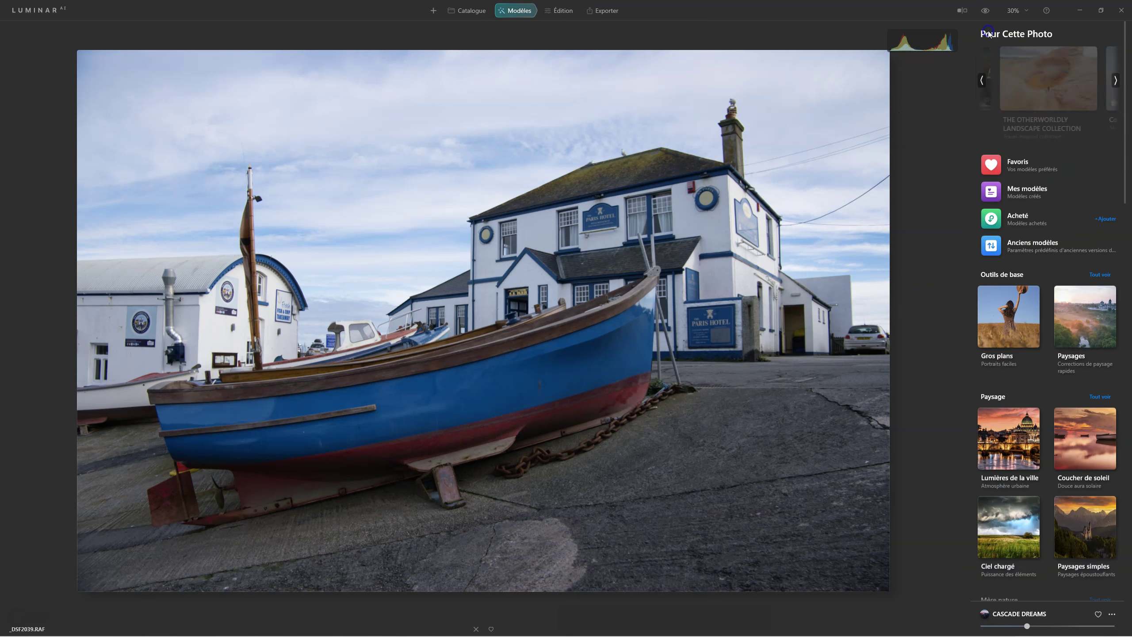
{"action": "left_click", "coordinate": [982, 81]}
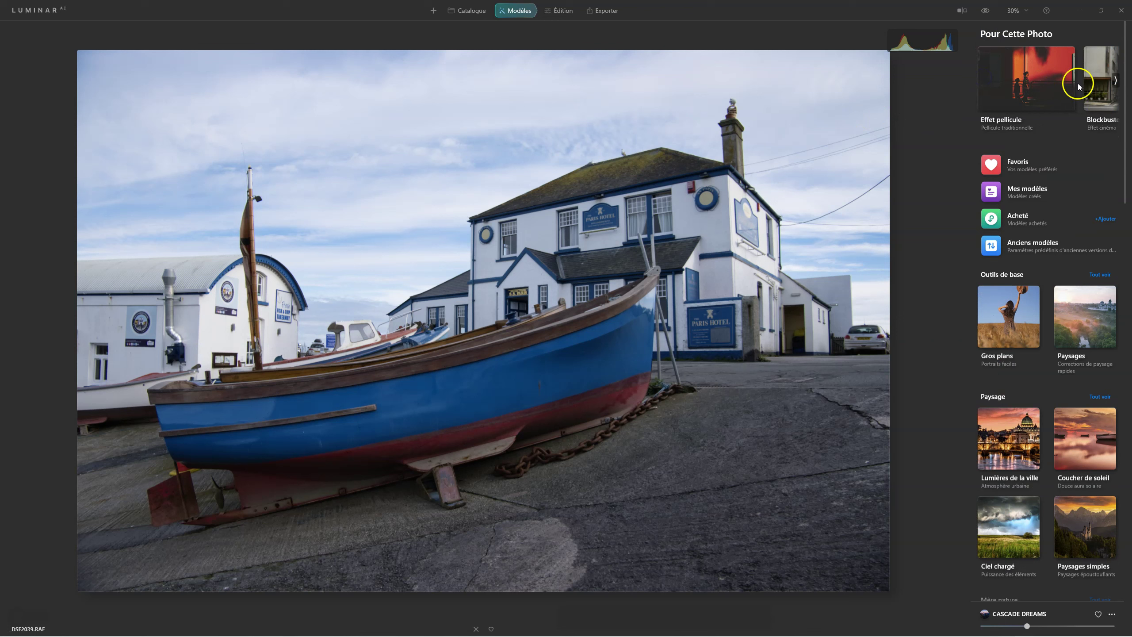
{"action": "left_click", "coordinate": [1115, 80]}
{"action": "left_click", "coordinate": [1054, 80]}
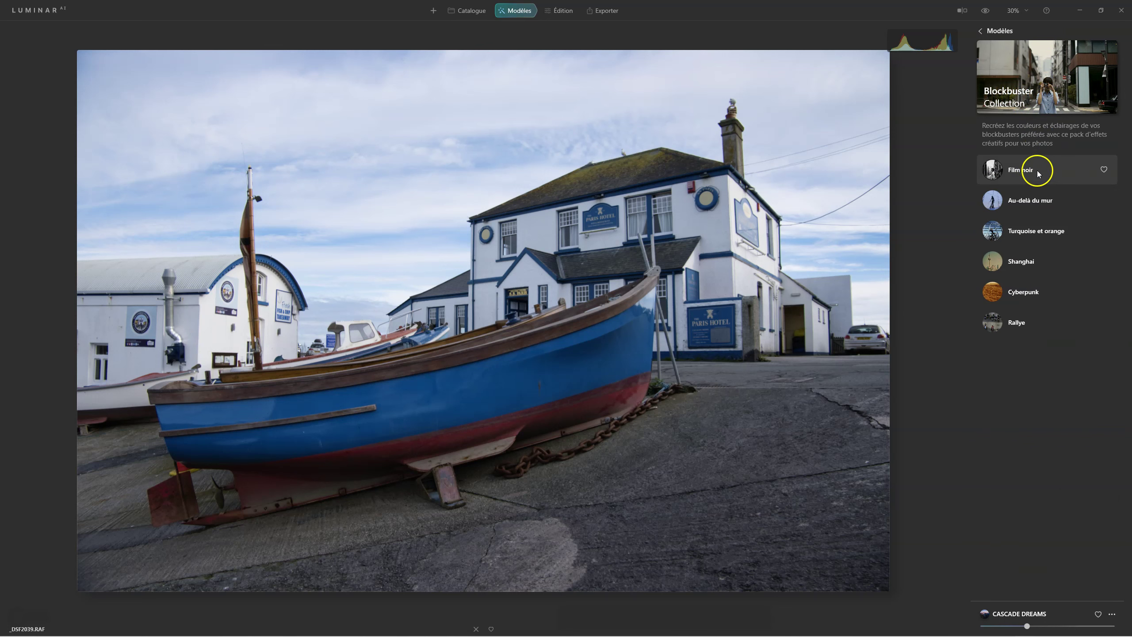
{"action": "left_click", "coordinate": [993, 210]}
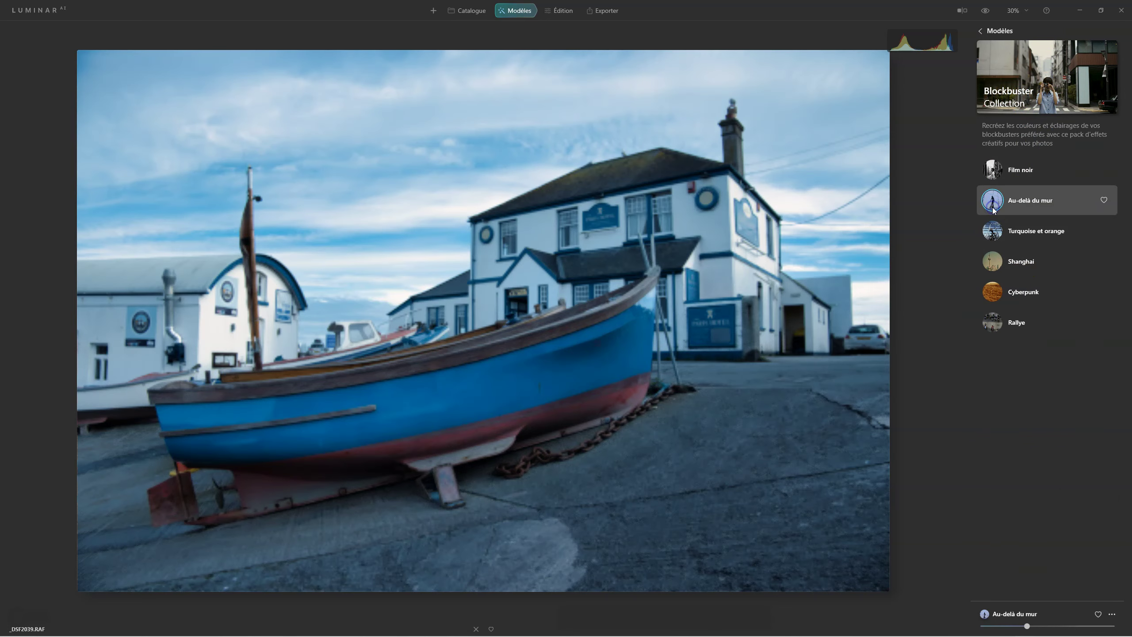
{"action": "left_click", "coordinate": [1011, 207]}
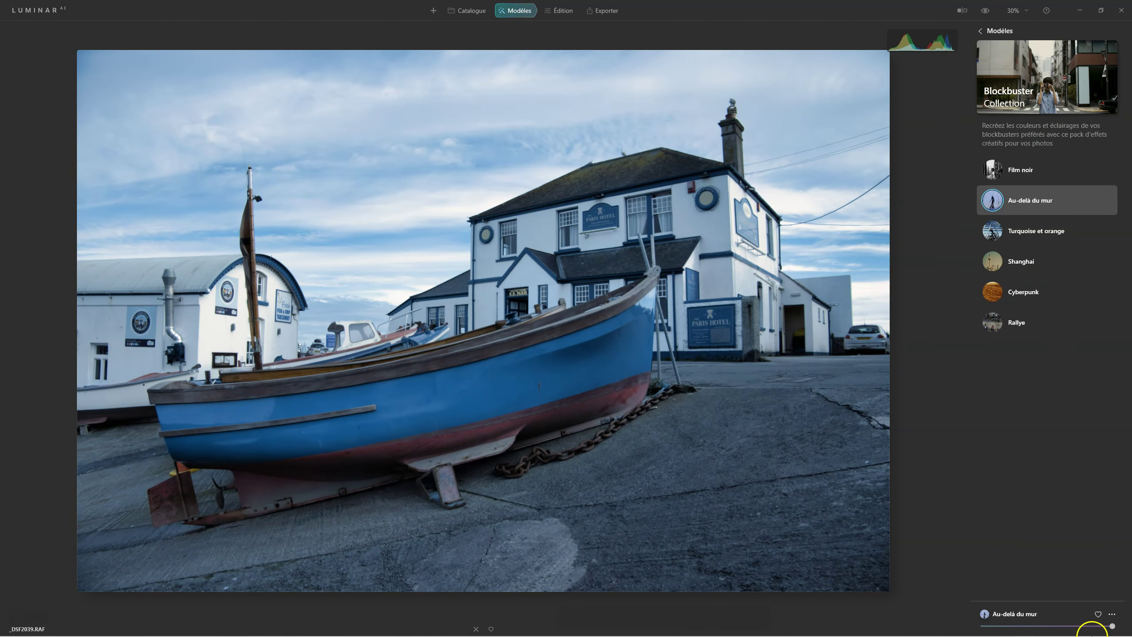
{"action": "left_click_drag", "start_coordinate": [1115, 628], "coordinate": [1109, 629]}
{"action": "left_click_drag", "start_coordinate": [997, 630], "coordinate": [1024, 627]}
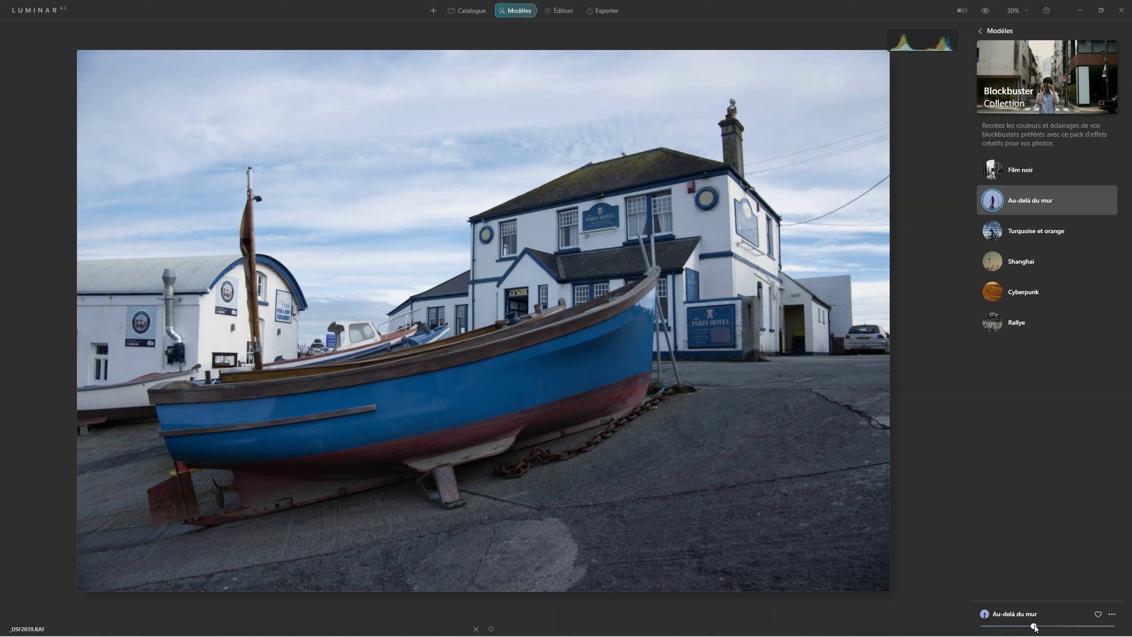
{"action": "left_click", "coordinate": [986, 11]}
Step: Apply the Cyberpunk look at about 60 strength, comparing with the original
{"action": "left_click", "coordinate": [994, 294]}
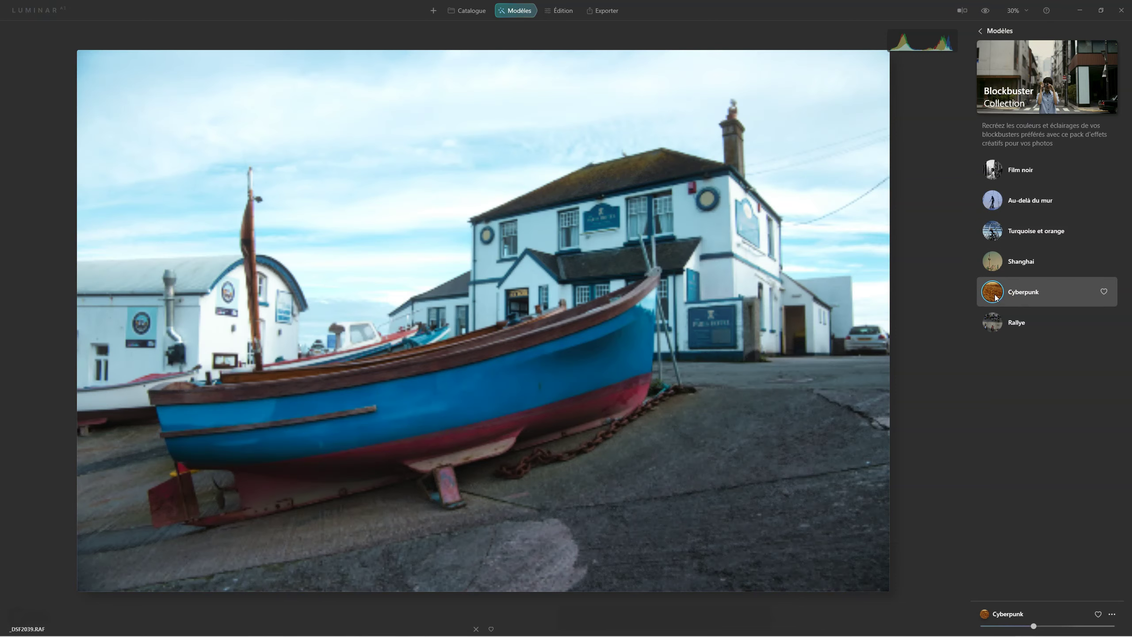
{"action": "mouse_move", "coordinate": [1033, 626]}
{"action": "left_mouse_down"}
{"action": "mouse_move", "coordinate": [1113, 626]}
{"action": "mouse_move", "coordinate": [1087, 626]}
{"action": "left_mouse_up"}
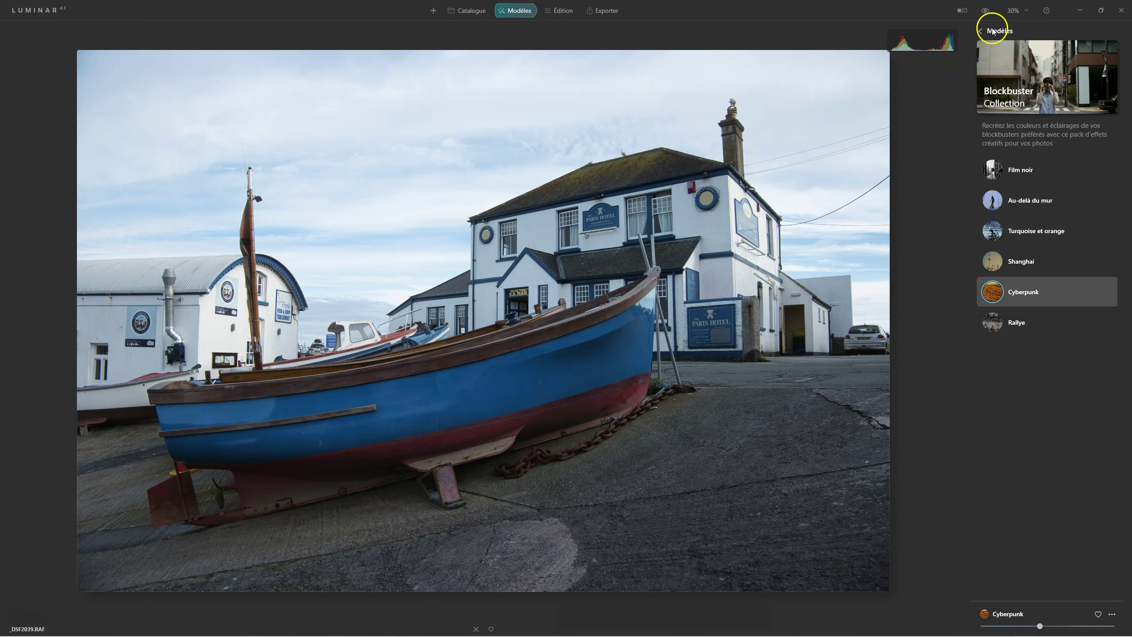
{"action": "left_click", "coordinate": [984, 12]}
{"action": "left_click", "coordinate": [1040, 626]}
{"action": "left_click_drag", "start_coordinate": [1055, 625], "coordinate": [1059, 626]}
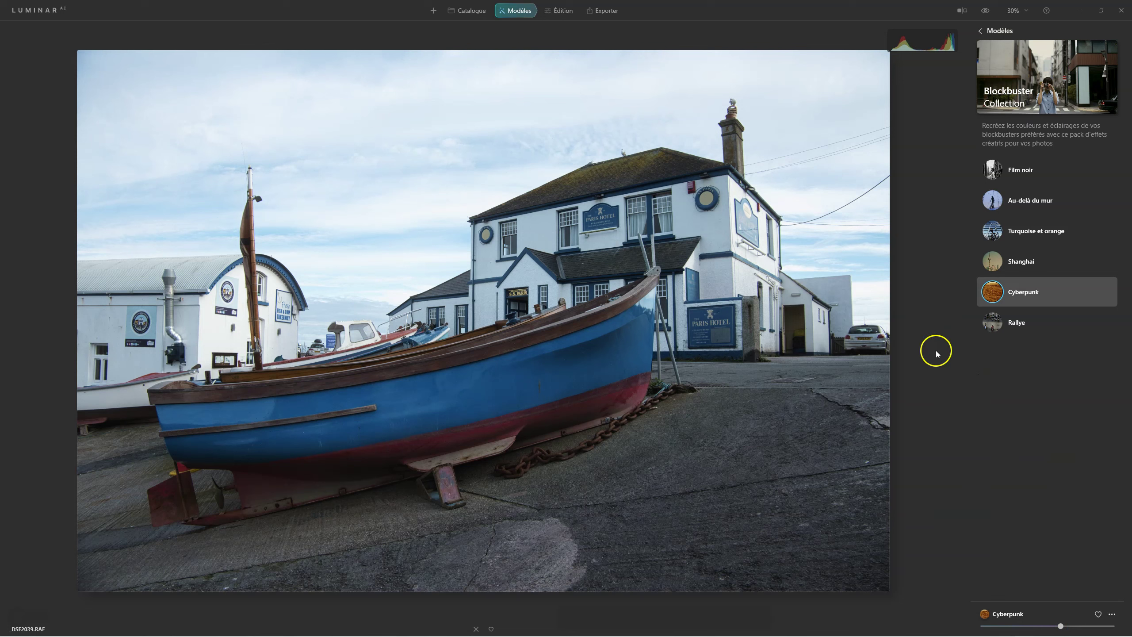
Step: Turn on automatic lens distortion correction in the editing tools
{"action": "left_click", "coordinate": [548, 15]}
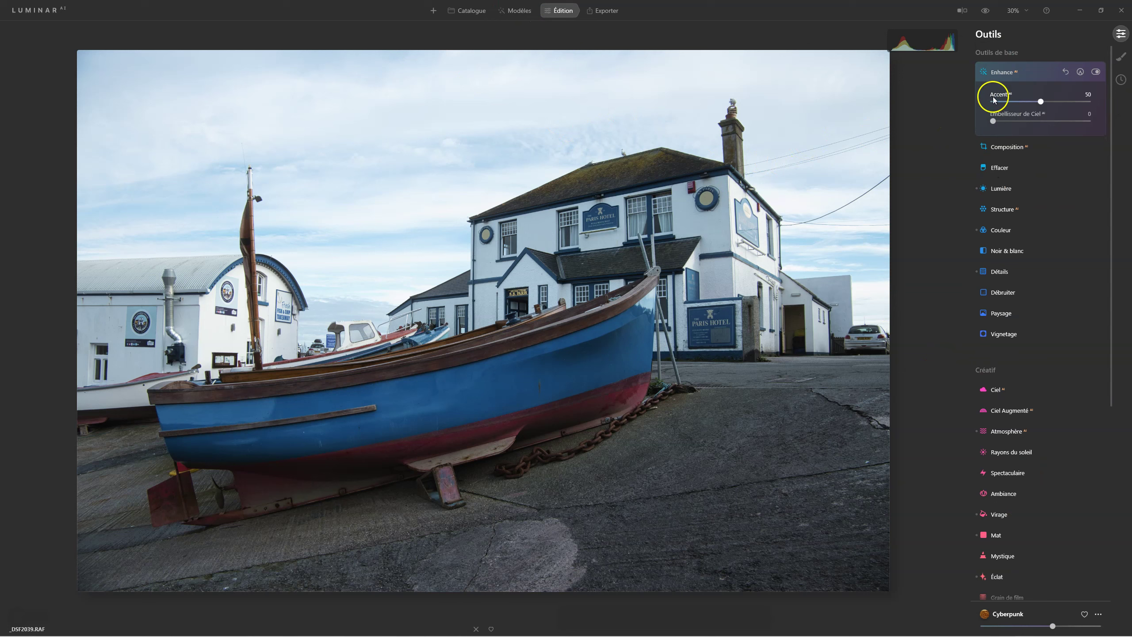
{"action": "left_click", "coordinate": [998, 76]}
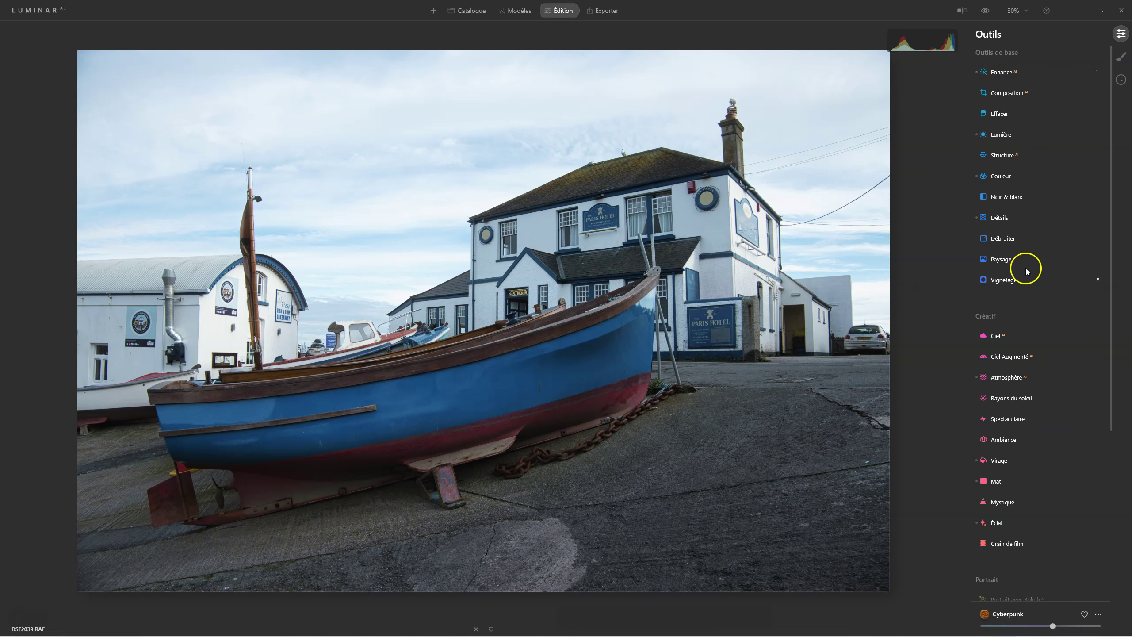
{"action": "scroll", "coordinate": [1026, 272], "scroll_direction": "down", "scroll_amount": 3}
{"action": "scroll", "coordinate": [1024, 272], "scroll_direction": "down", "scroll_amount": 1}
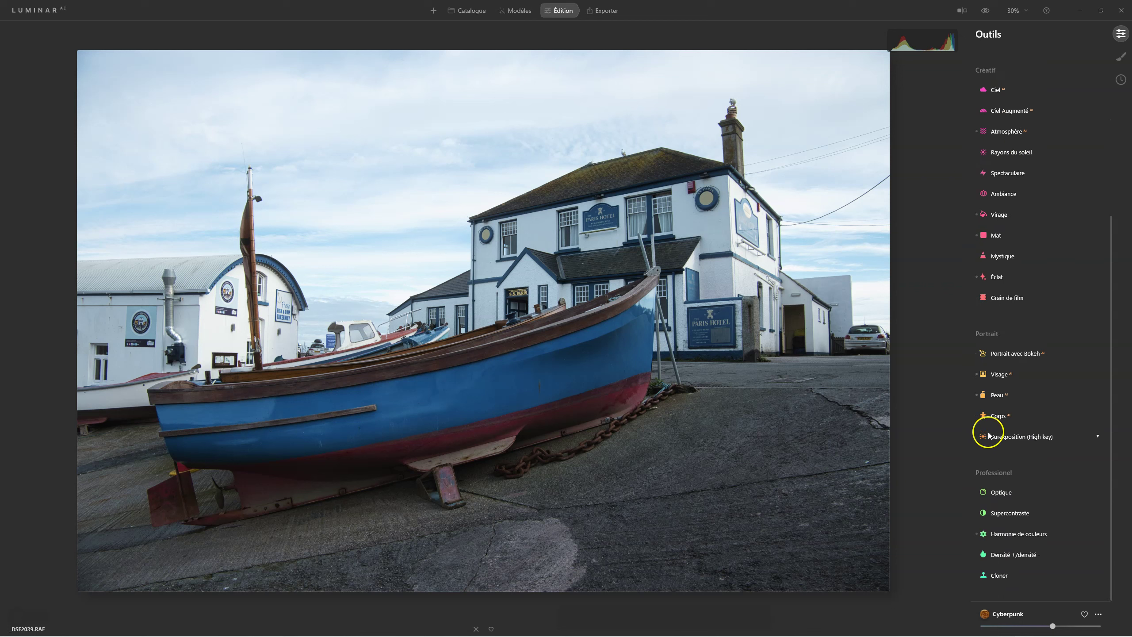
{"action": "left_click", "coordinate": [999, 492]}
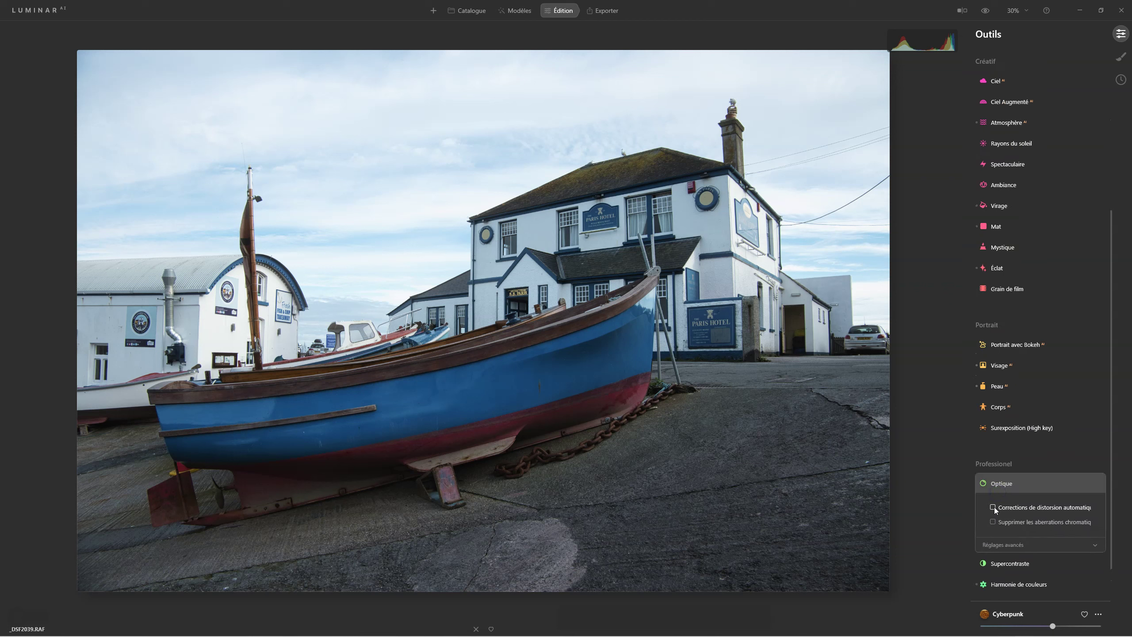
{"action": "left_click", "coordinate": [1003, 484]}
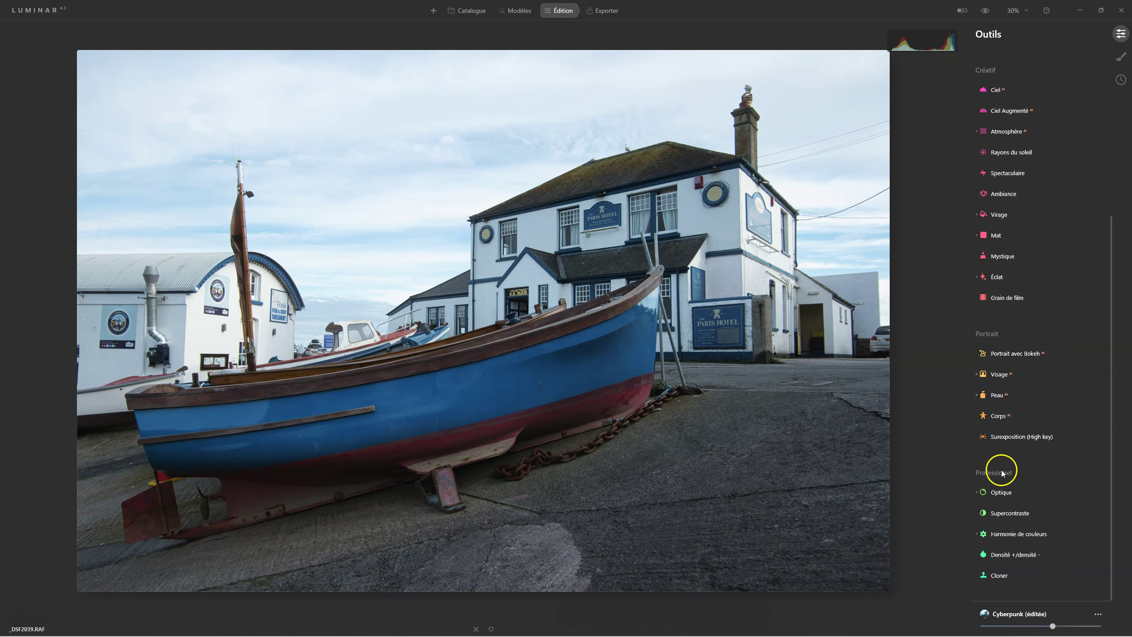
{"action": "scroll", "coordinate": [1024, 337], "scroll_direction": "up", "scroll_amount": 5}
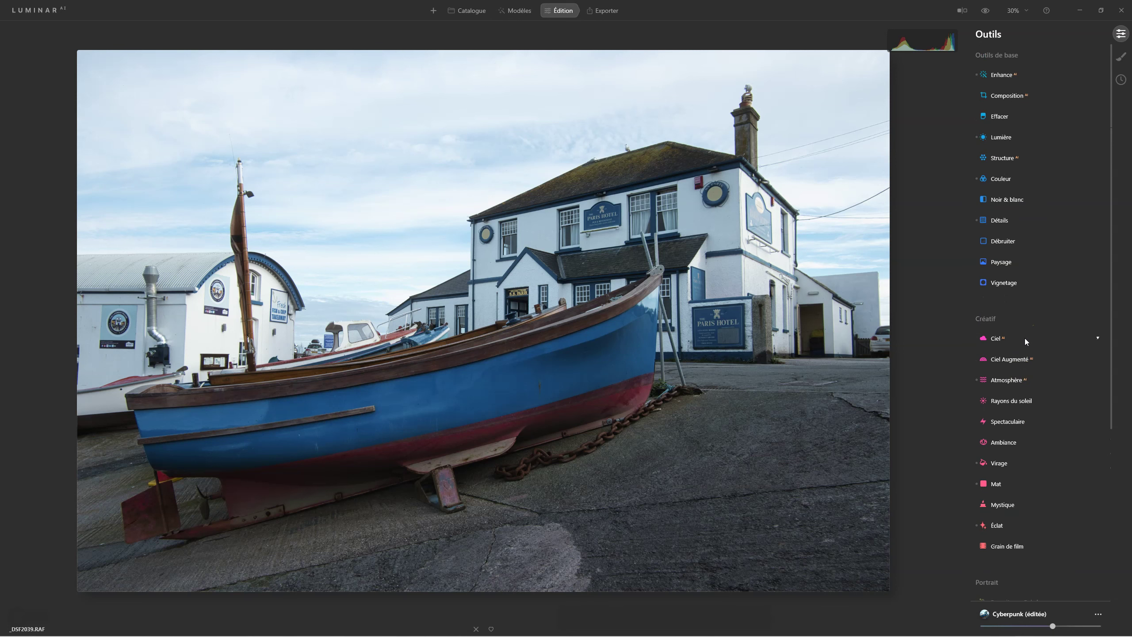
Step: Correct the vertical perspective in Composition and compare before/after with the eye preview
{"action": "left_click", "coordinate": [1012, 95]}
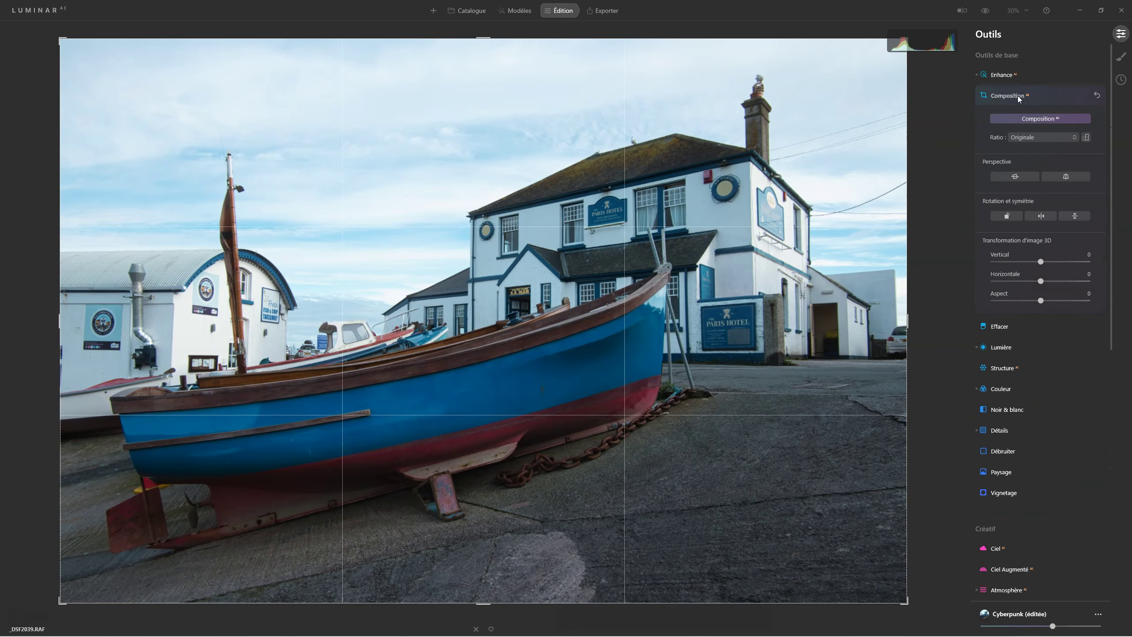
{"action": "left_click", "coordinate": [1065, 179]}
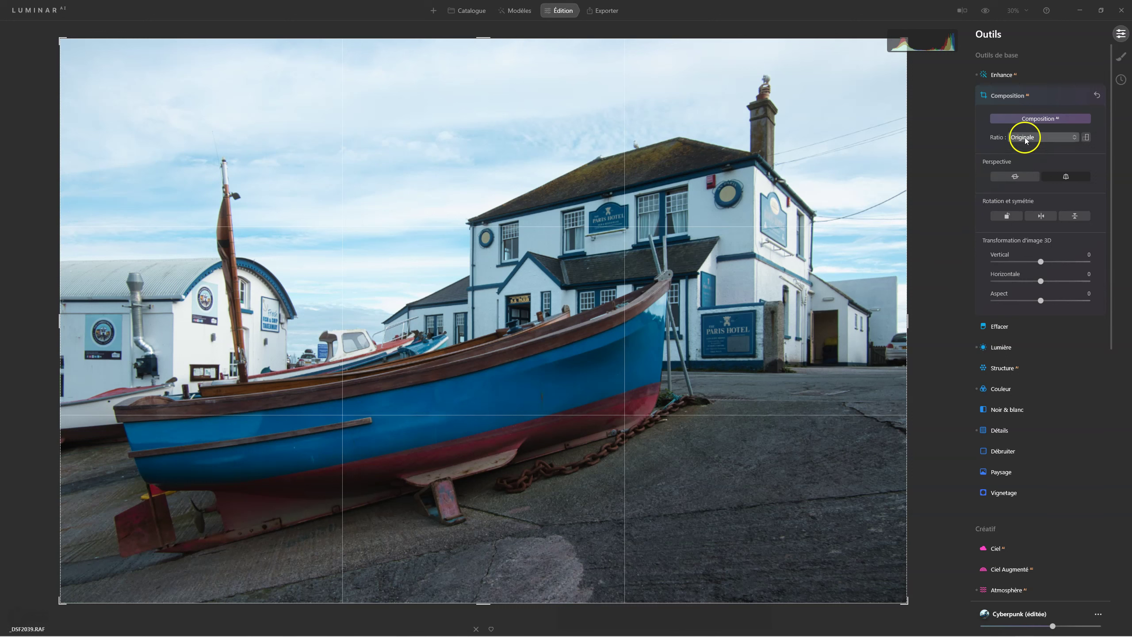
{"action": "left_click", "coordinate": [1004, 96]}
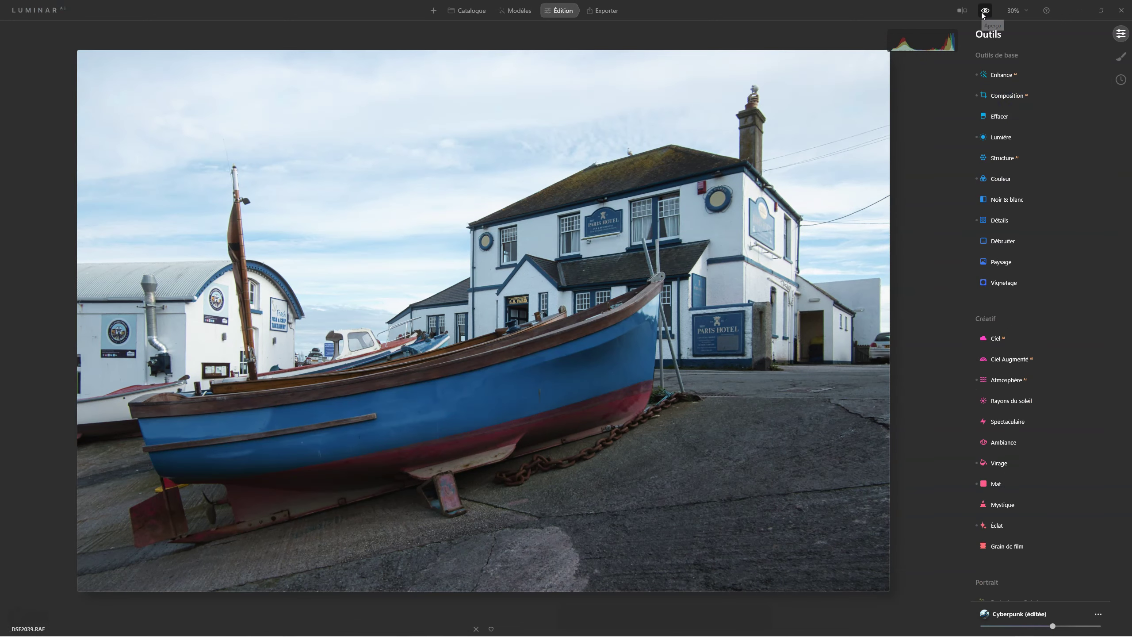
{"action": "left_click", "coordinate": [983, 13]}
{"action": "left_click", "coordinate": [984, 12]}
{"action": "left_click", "coordinate": [983, 12]}
{"action": "left_click", "coordinate": [983, 13]}
{"action": "left_click", "coordinate": [984, 12]}
Step: Select all three Tuto AI-NEO photos and sync the boat photo's adjustments across them
{"action": "left_click", "coordinate": [470, 9]}
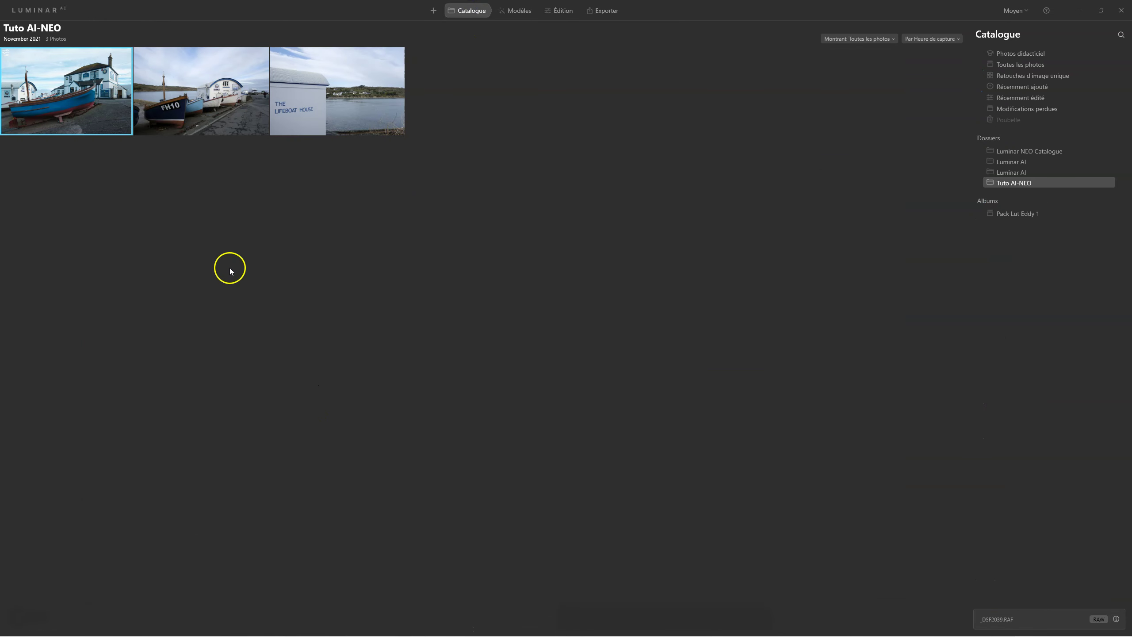
{"action": "mouse_move", "coordinate": [201, 91]}
{"action": "left_click", "coordinate": [216, 100], "text": "ctrl"}
{"action": "left_click", "coordinate": [342, 100], "text": "ctrl"}
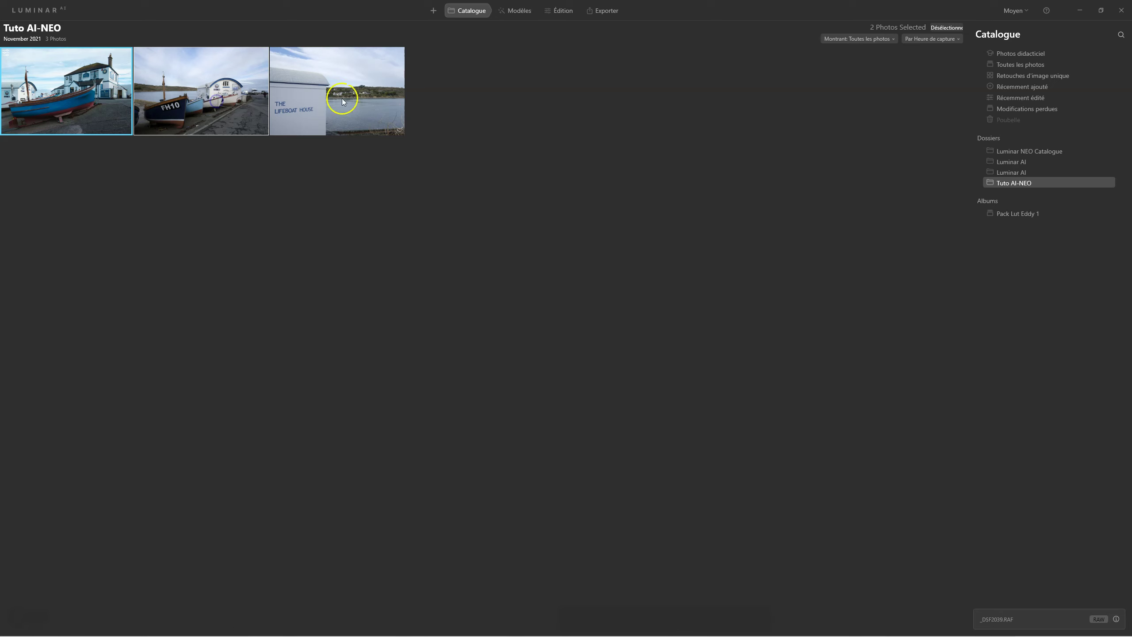
{"action": "right_click", "coordinate": [79, 104]}
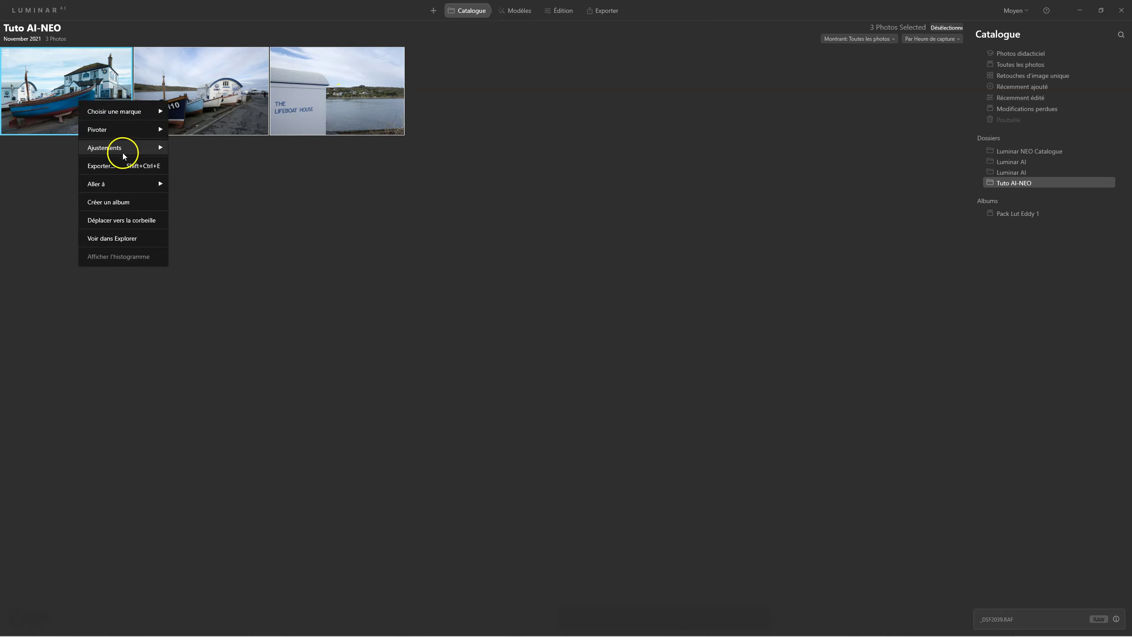
{"action": "mouse_move", "coordinate": [106, 148]}
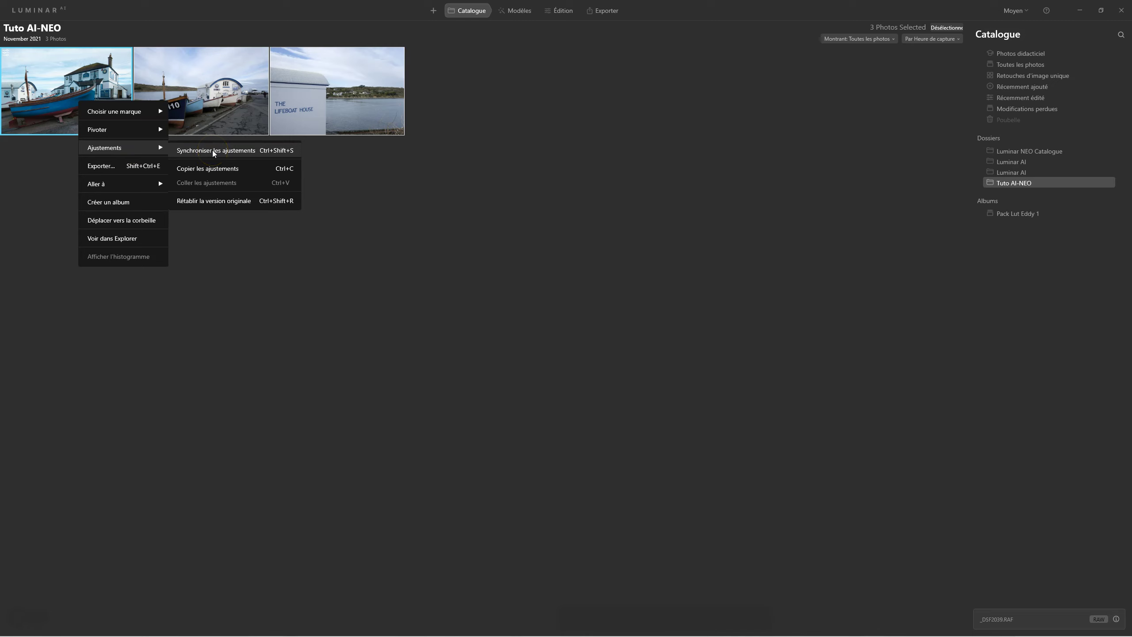
{"action": "left_click", "coordinate": [213, 152]}
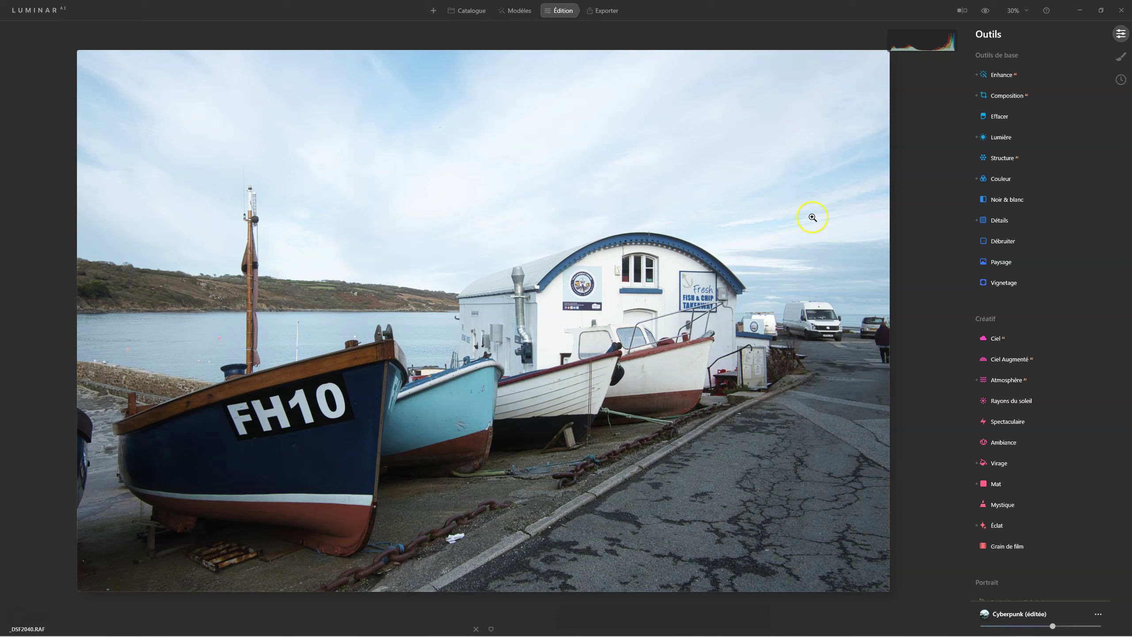
Step: Lower Hautes lum. on the FH10 boats photo, then bring up the Lifeboat House photo's options in the catalogue
{"action": "left_click", "coordinate": [1010, 137]}
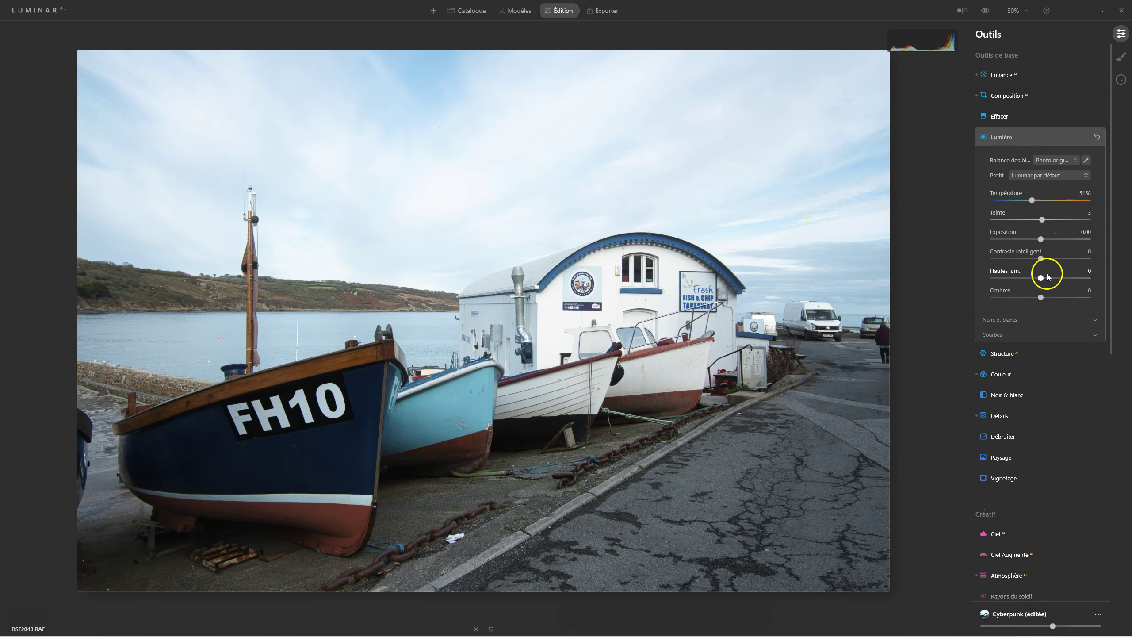
{"action": "left_click_drag", "start_coordinate": [1041, 277], "coordinate": [1028, 282]}
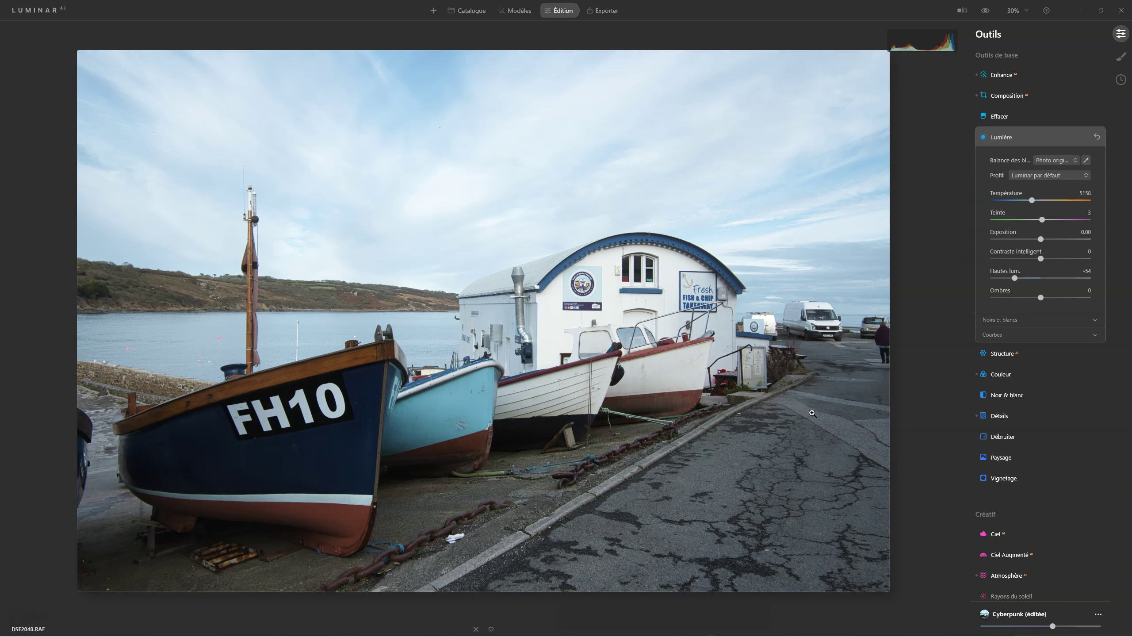
{"action": "left_click", "coordinate": [467, 10]}
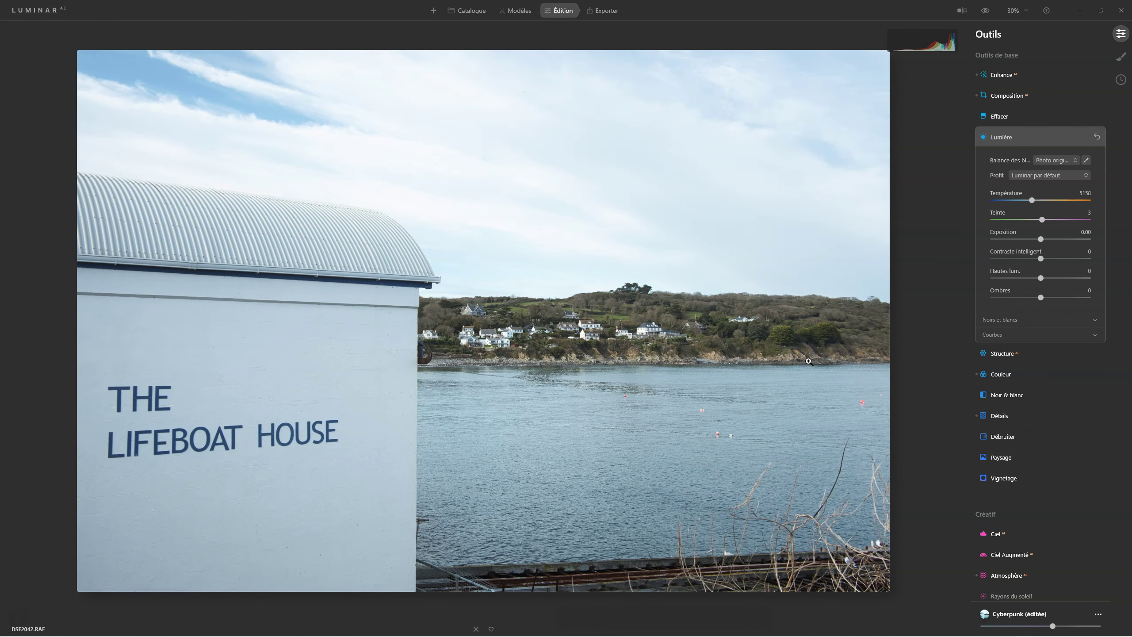
{"action": "right_click", "coordinate": [753, 351]}
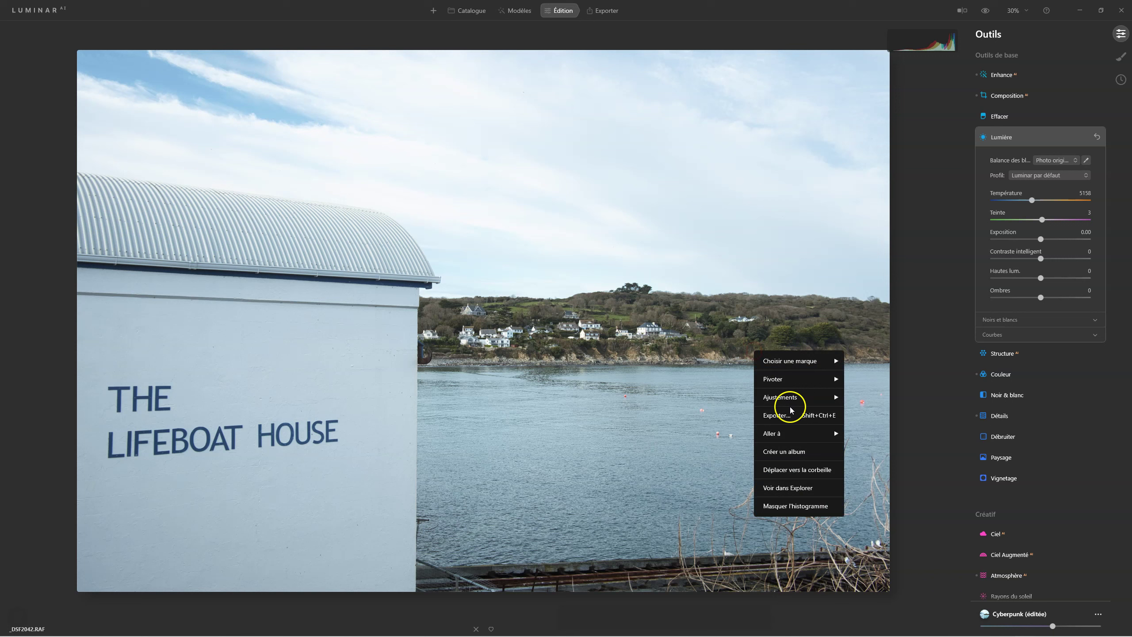
Step: Revert the Lifeboat House photo with Ajustements > Rétablir la version originale
{"action": "mouse_move", "coordinate": [781, 397]}
{"action": "left_click", "coordinate": [865, 447]}
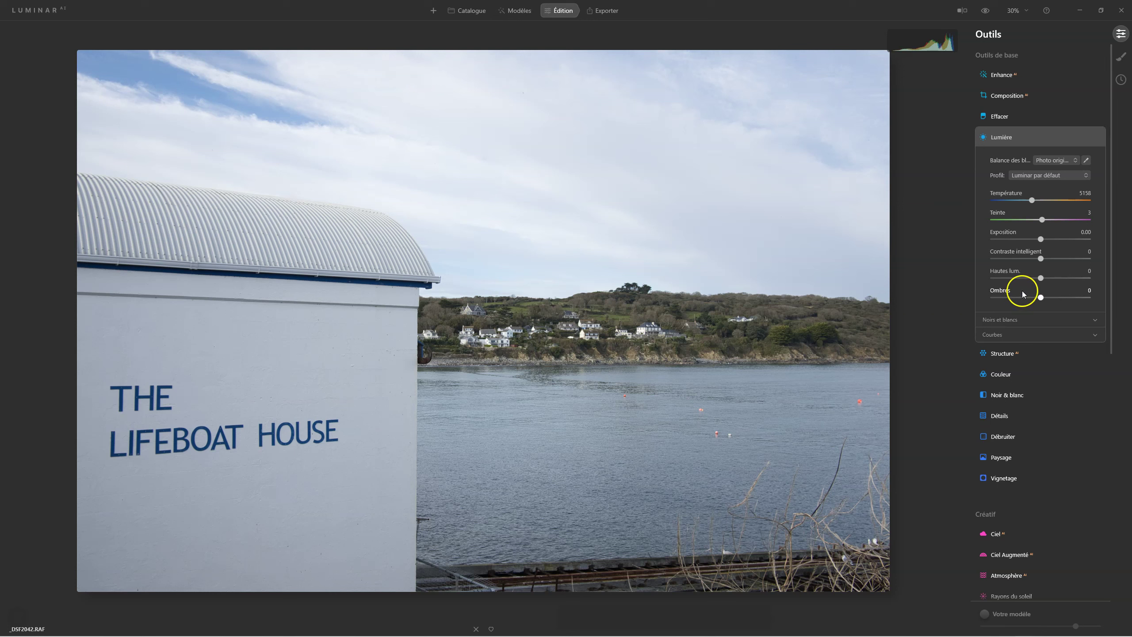
Step: Enable Corrections de distorsion automatique under Professionnel > Optique
{"action": "scroll", "coordinate": [1006, 518], "scroll_direction": "down", "scroll_amount": 2}
{"action": "scroll", "coordinate": [1007, 517], "scroll_direction": "down", "scroll_amount": 2}
{"action": "scroll", "coordinate": [1007, 517], "scroll_direction": "down", "scroll_amount": 3}
{"action": "scroll", "coordinate": [998, 490], "scroll_direction": "down", "scroll_amount": 3}
{"action": "left_click", "coordinate": [994, 547]}
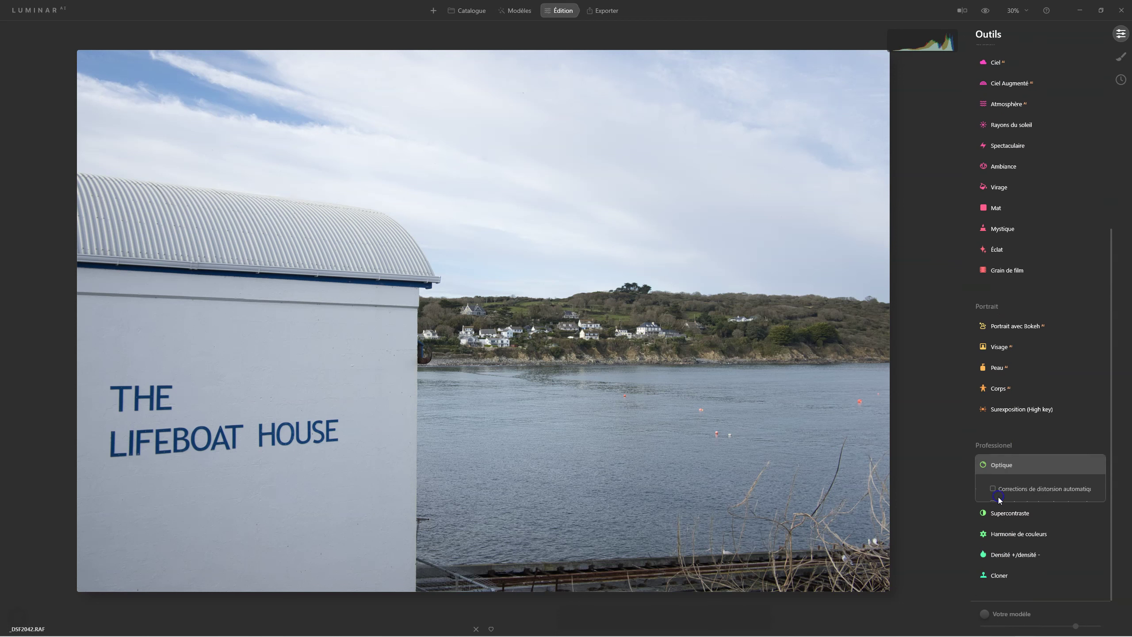
{"action": "left_click", "coordinate": [993, 458]}
{"action": "left_click", "coordinate": [998, 432]}
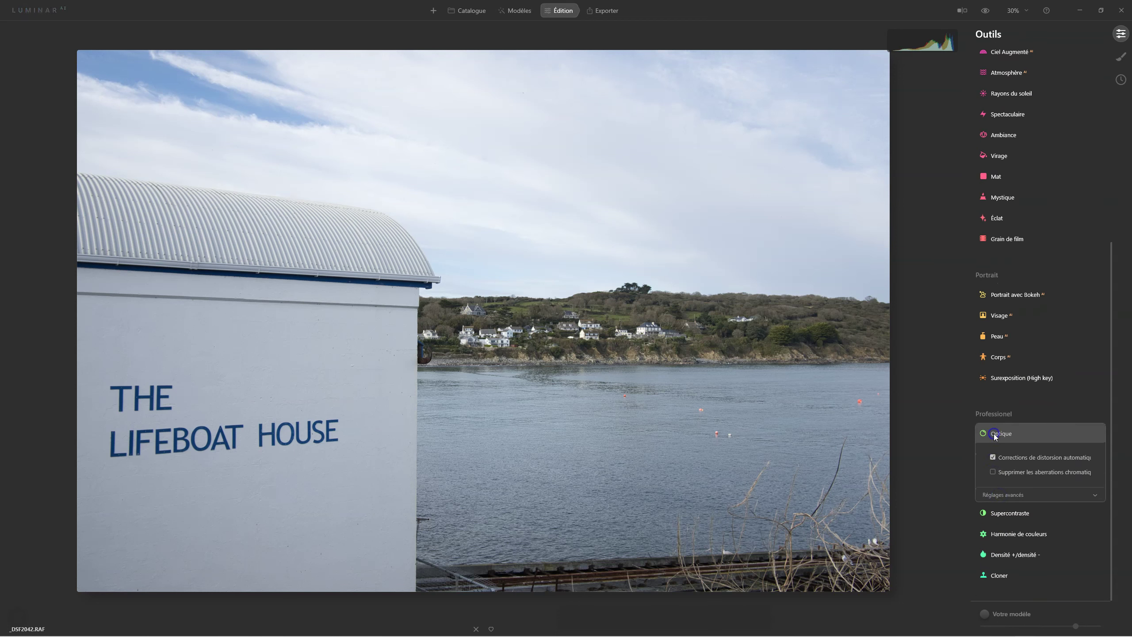
{"action": "scroll", "coordinate": [999, 357], "scroll_direction": "up", "scroll_amount": 2}
{"action": "scroll", "coordinate": [1040, 250], "scroll_direction": "up", "scroll_amount": 4}
{"action": "scroll", "coordinate": [1040, 249], "scroll_direction": "up", "scroll_amount": 2}
Step: Raise Enhance Accent to 82 and compare with the original
{"action": "left_click", "coordinate": [998, 75]}
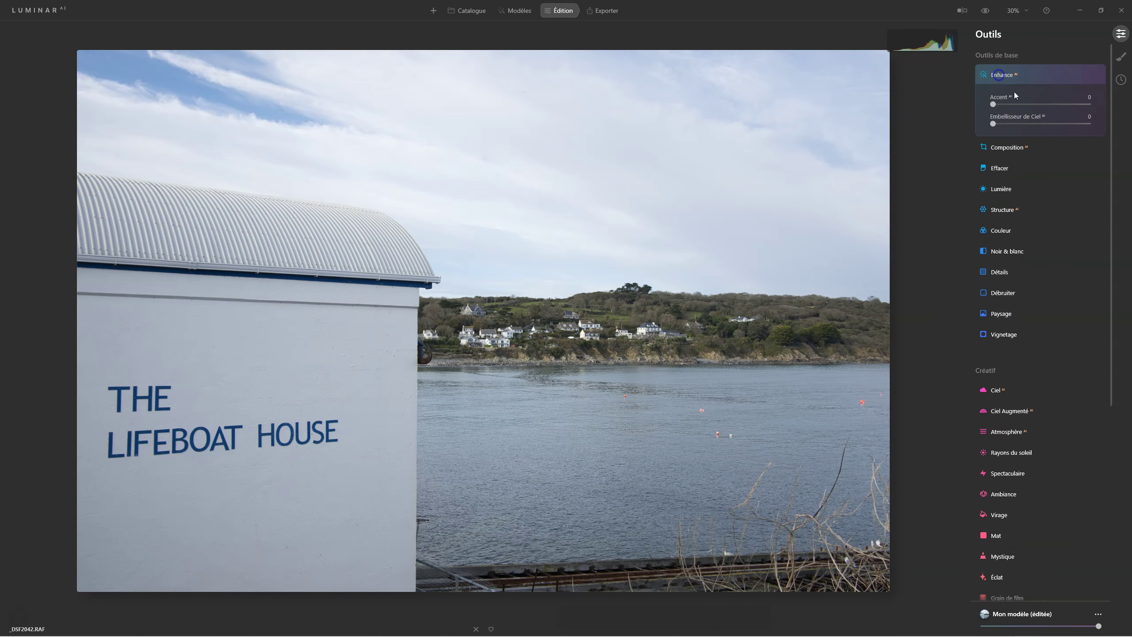
{"action": "left_click_drag", "start_coordinate": [993, 105], "coordinate": [1033, 104]}
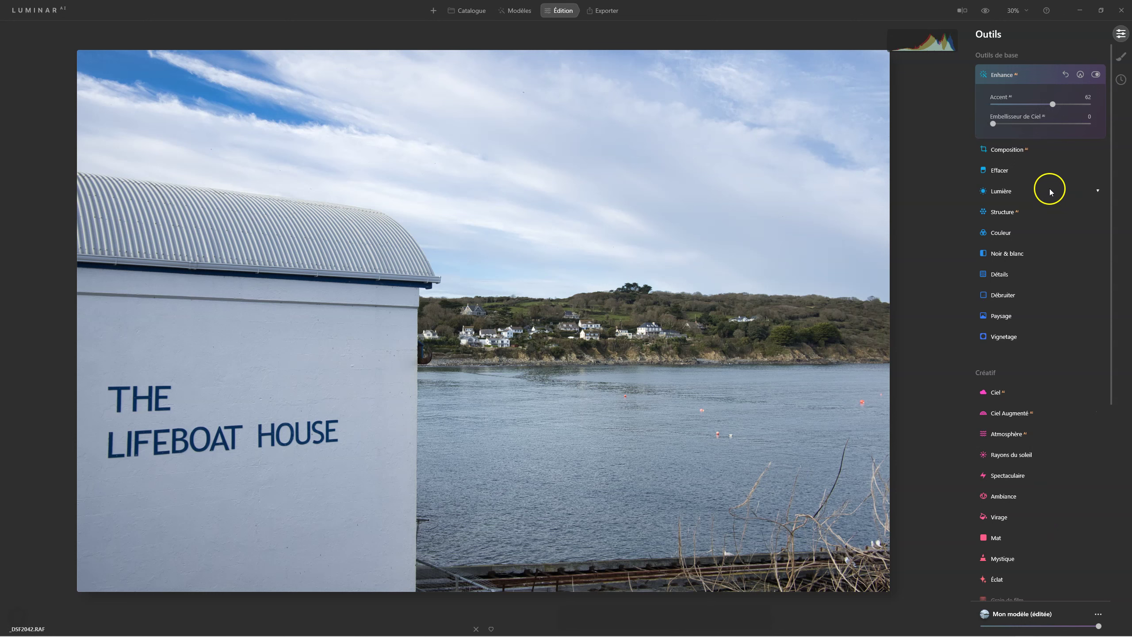
{"action": "left_click", "coordinate": [984, 10]}
{"action": "left_click", "coordinate": [984, 11]}
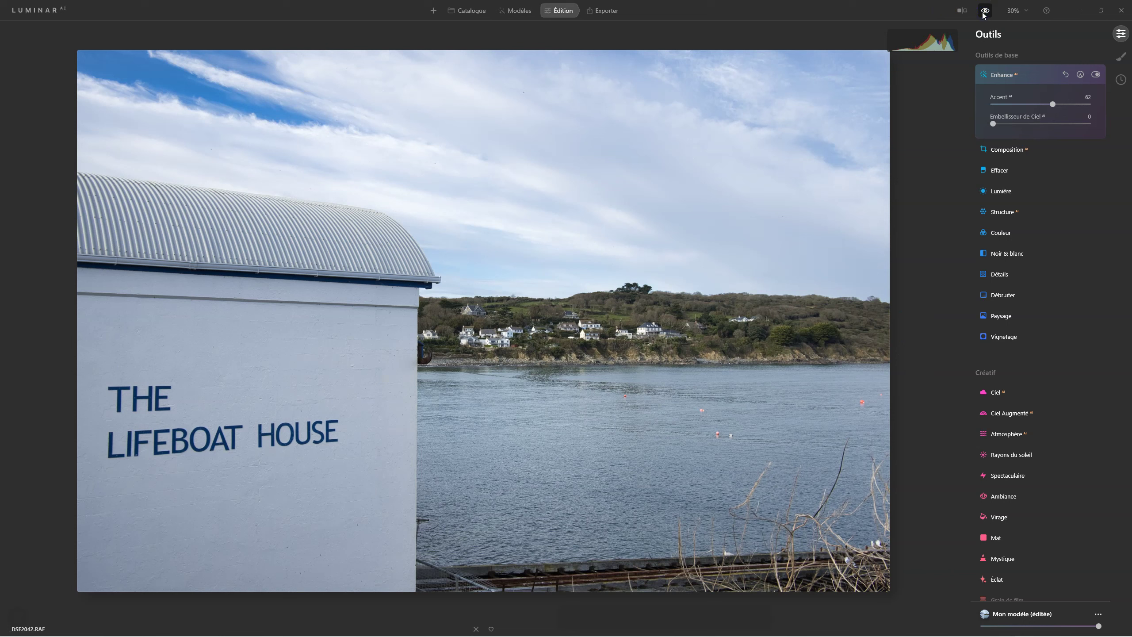
{"action": "left_click", "coordinate": [1005, 191]}
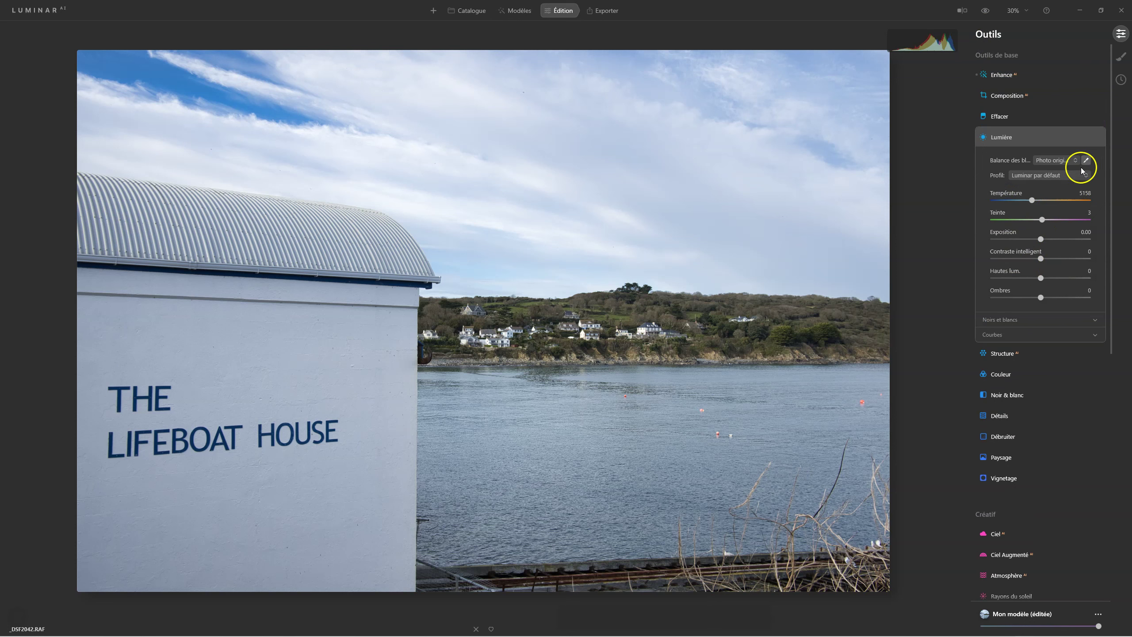
Step: Set white balance from the white wall (6179, tint -2) and highlights to about -40
{"action": "left_click", "coordinate": [1085, 160]}
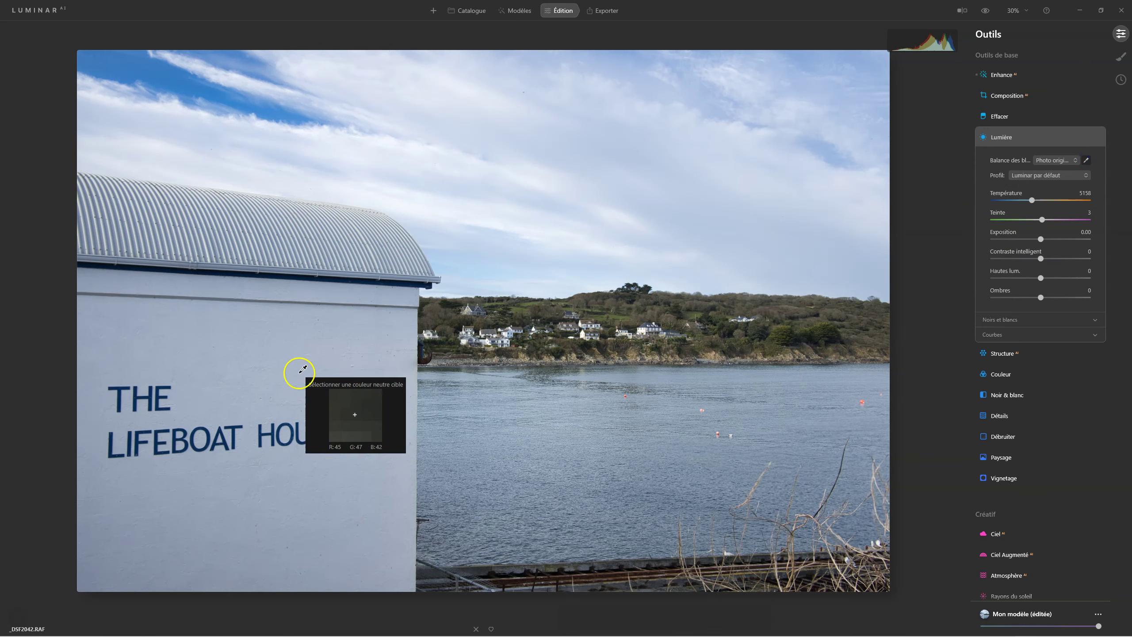
{"action": "left_click", "coordinate": [312, 336]}
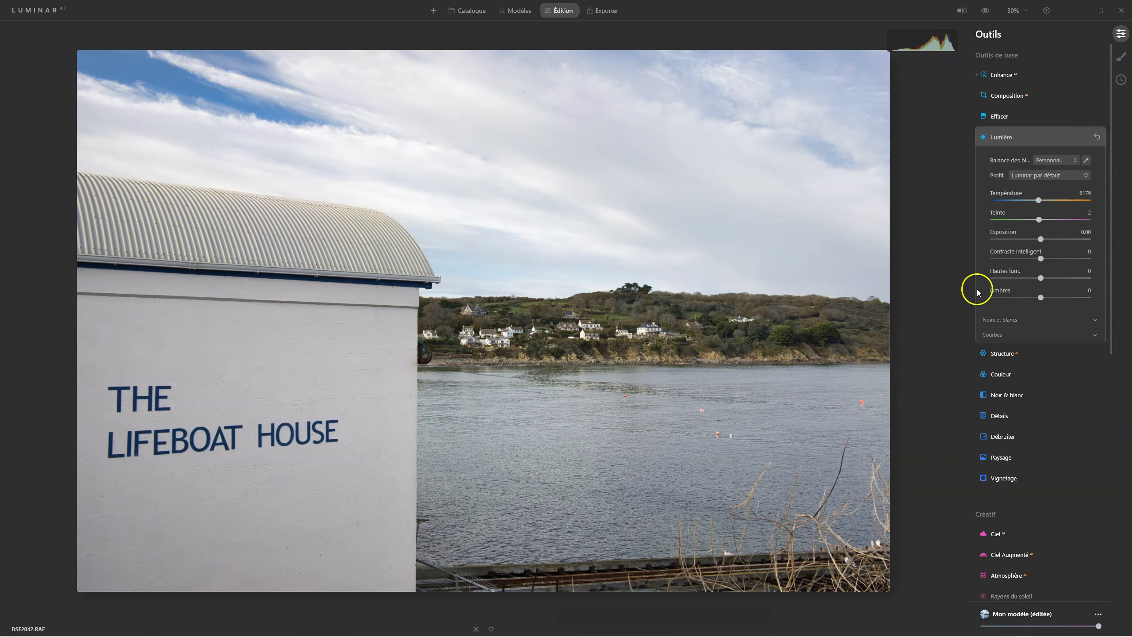
{"action": "left_click", "coordinate": [1040, 278]}
{"action": "left_click_drag", "start_coordinate": [1025, 278], "coordinate": [1016, 279]}
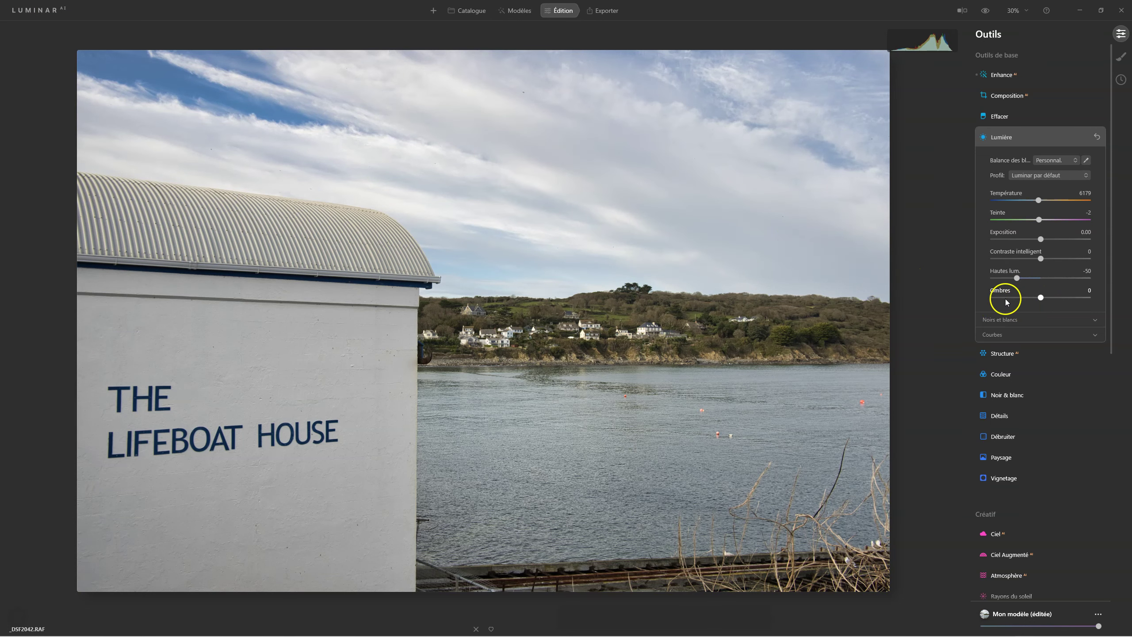
{"action": "left_click_drag", "start_coordinate": [1015, 279], "coordinate": [1018, 280]}
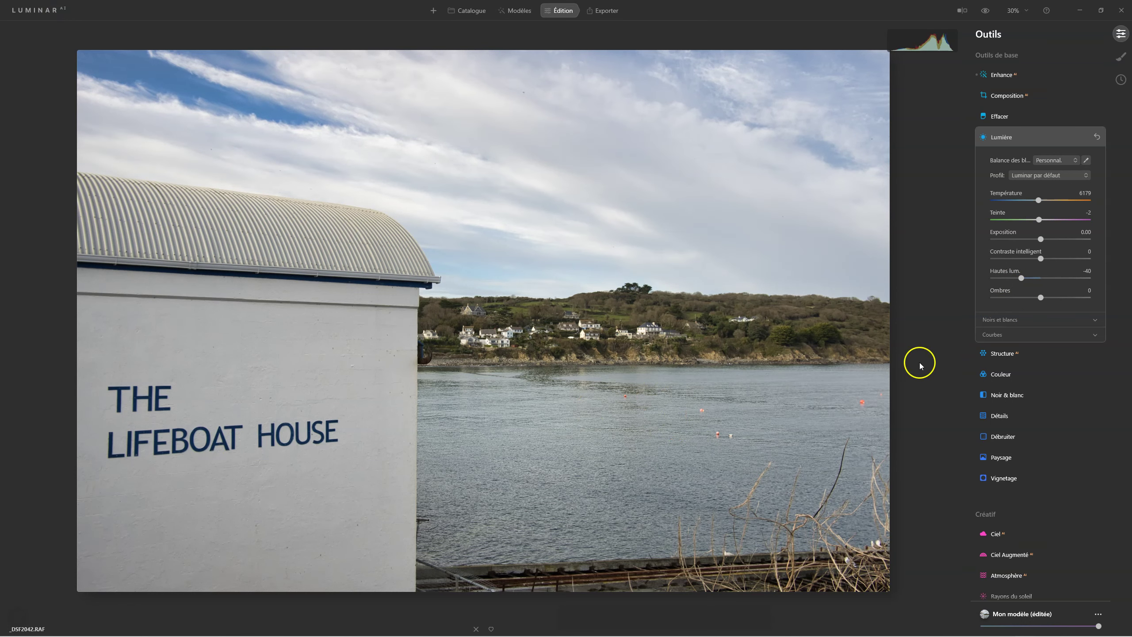
{"action": "left_click", "coordinate": [1001, 138]}
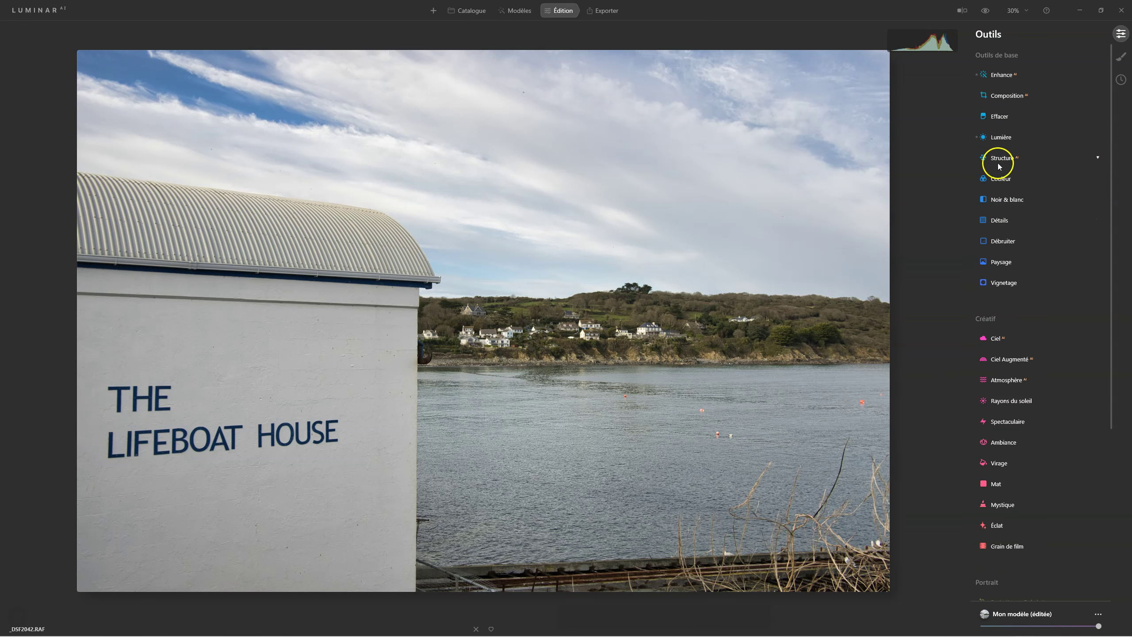
Step: Set Structure amount to 30 and ease the Mon modèle look amount slightly down
{"action": "left_click", "coordinate": [1000, 158]}
{"action": "left_click", "coordinate": [1039, 188]}
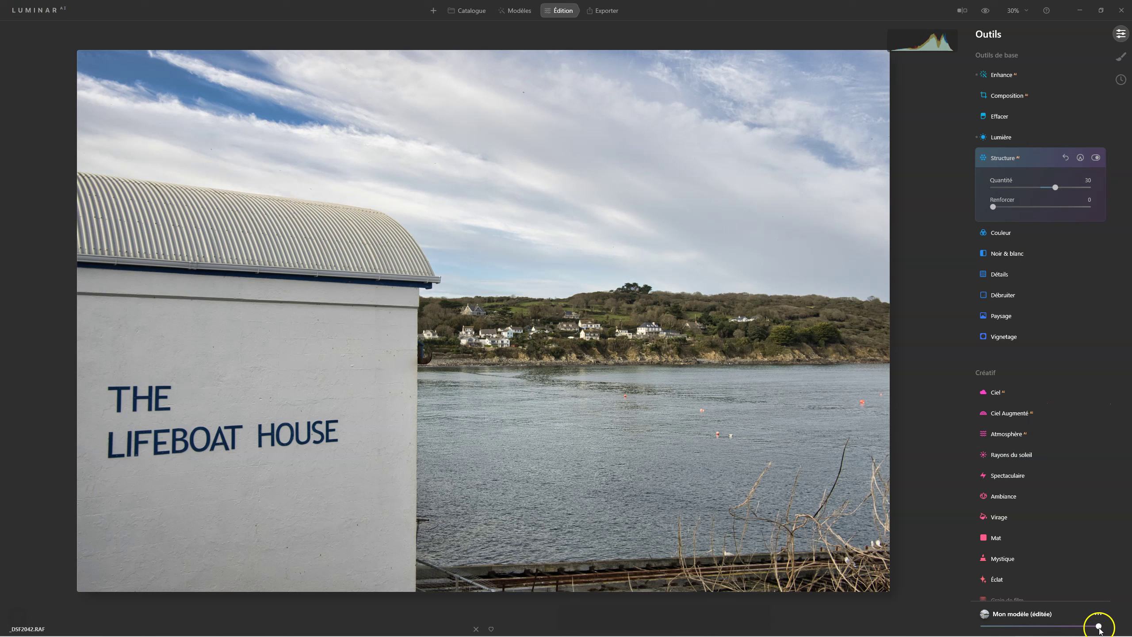
{"action": "mouse_move", "coordinate": [1084, 629]}
{"action": "left_mouse_down"}
{"action": "mouse_move", "coordinate": [1050, 627]}
{"action": "mouse_move", "coordinate": [1078, 628]}
{"action": "left_mouse_up"}
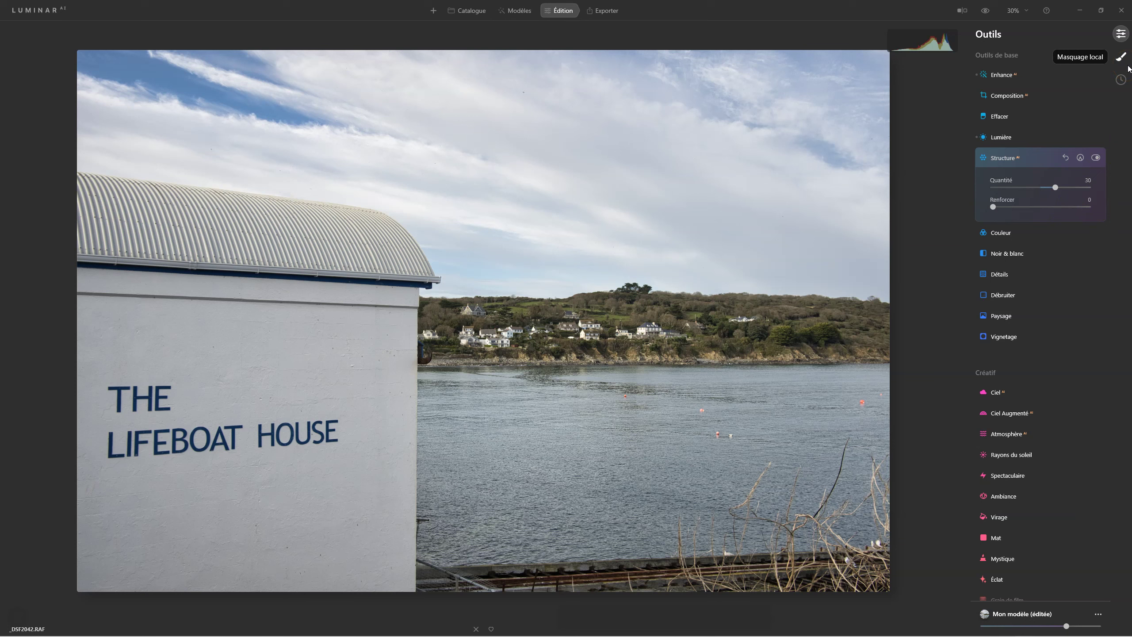
Step: Browse the Modèles look templates, scrolling through the collection
{"action": "left_click", "coordinate": [522, 13]}
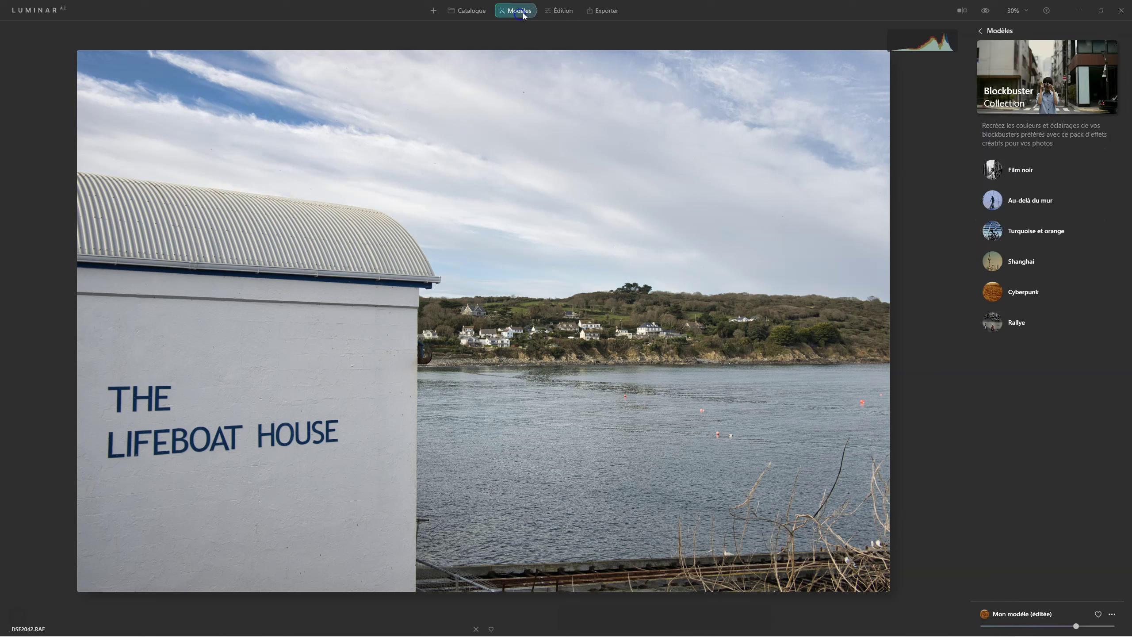
{"action": "left_click", "coordinate": [1004, 31]}
{"action": "left_click", "coordinate": [1033, 322]}
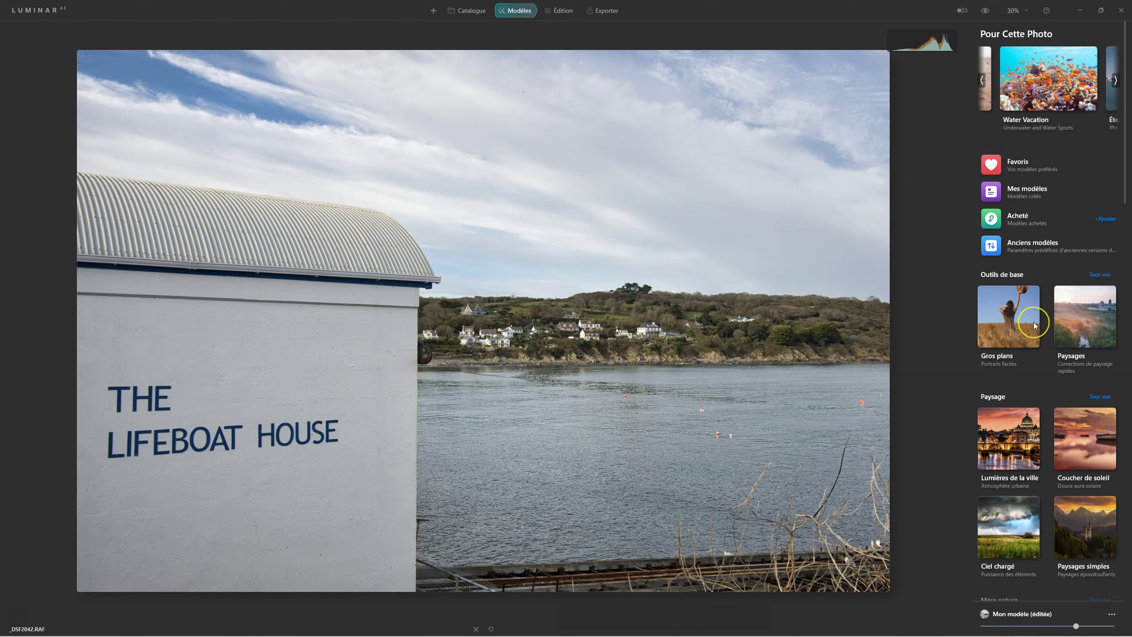
{"action": "scroll", "coordinate": [1033, 322], "scroll_direction": "down", "scroll_amount": 3}
{"action": "scroll", "coordinate": [1032, 322], "scroll_direction": "down", "scroll_amount": 7}
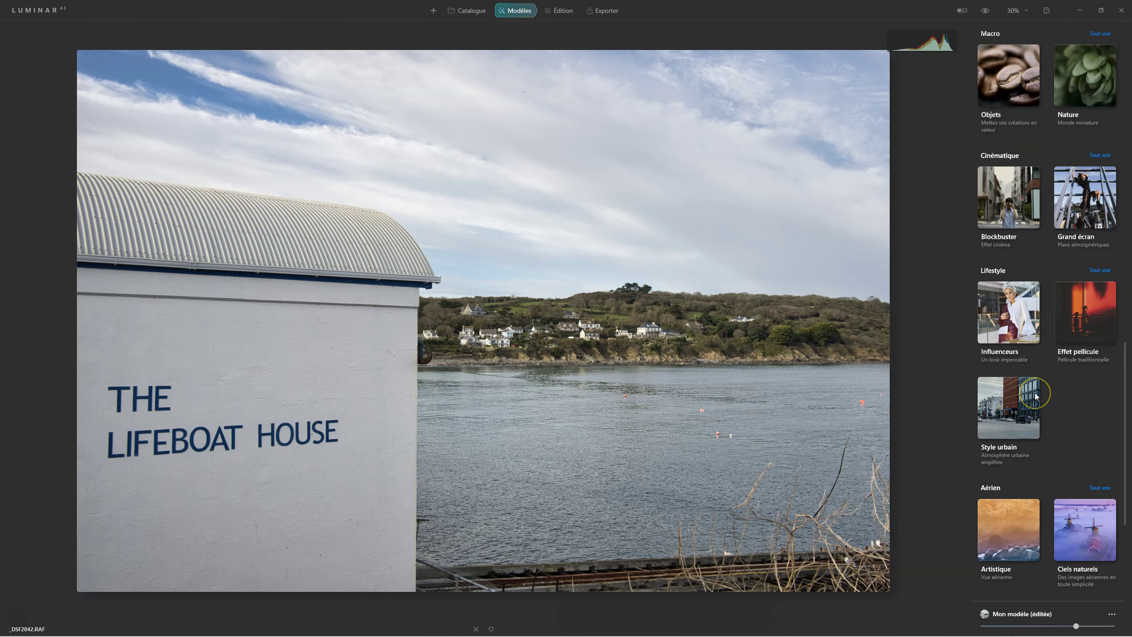
{"action": "scroll", "coordinate": [1035, 392], "scroll_direction": "up", "scroll_amount": 3}
{"action": "scroll", "coordinate": [1034, 392], "scroll_direction": "up", "scroll_amount": 3}
{"action": "scroll", "coordinate": [1035, 392], "scroll_direction": "up", "scroll_amount": 3}
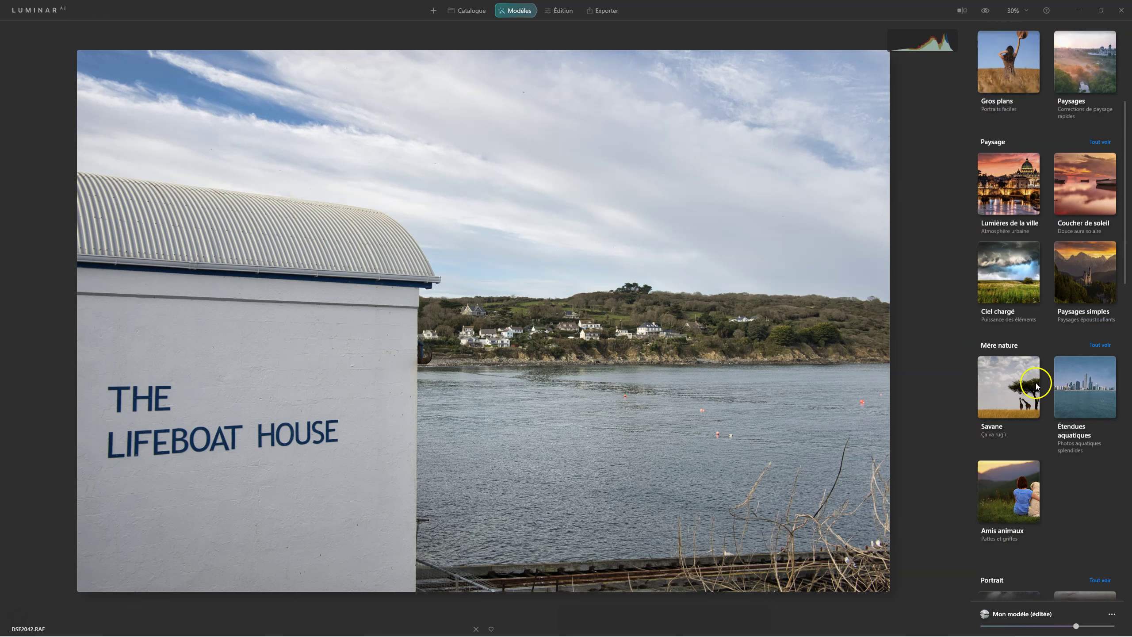
{"action": "scroll", "coordinate": [1034, 387], "scroll_direction": "up", "scroll_amount": 2}
Step: View the saved and Acheté template lists, then return to the Édition tools
{"action": "left_click", "coordinate": [1029, 194]}
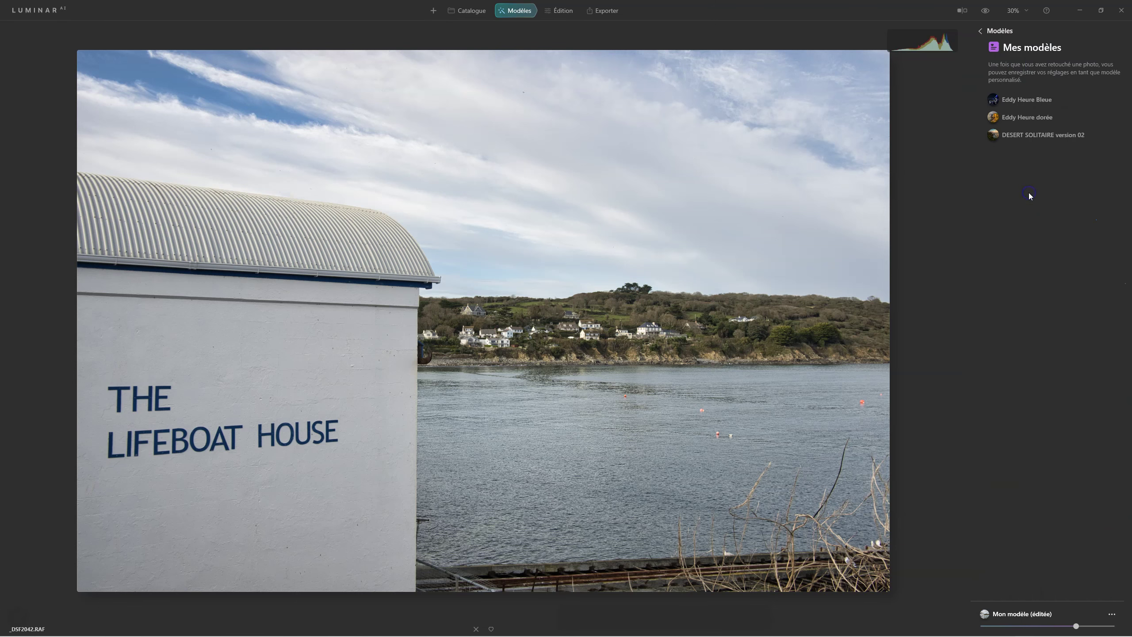
{"action": "left_click", "coordinate": [983, 30]}
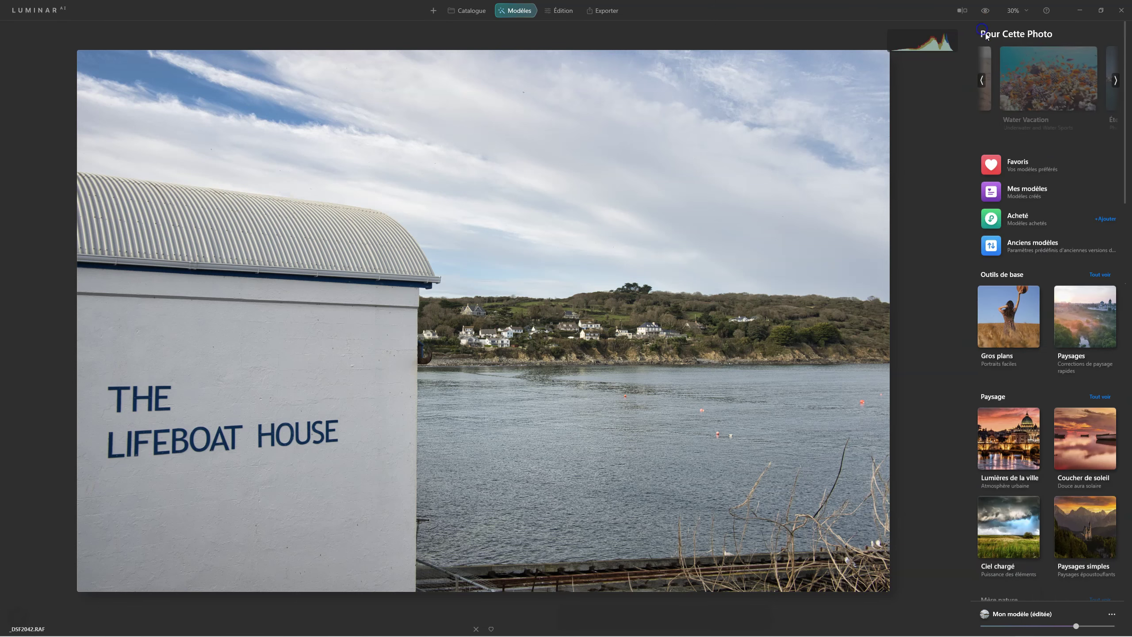
{"action": "left_click", "coordinate": [1019, 221]}
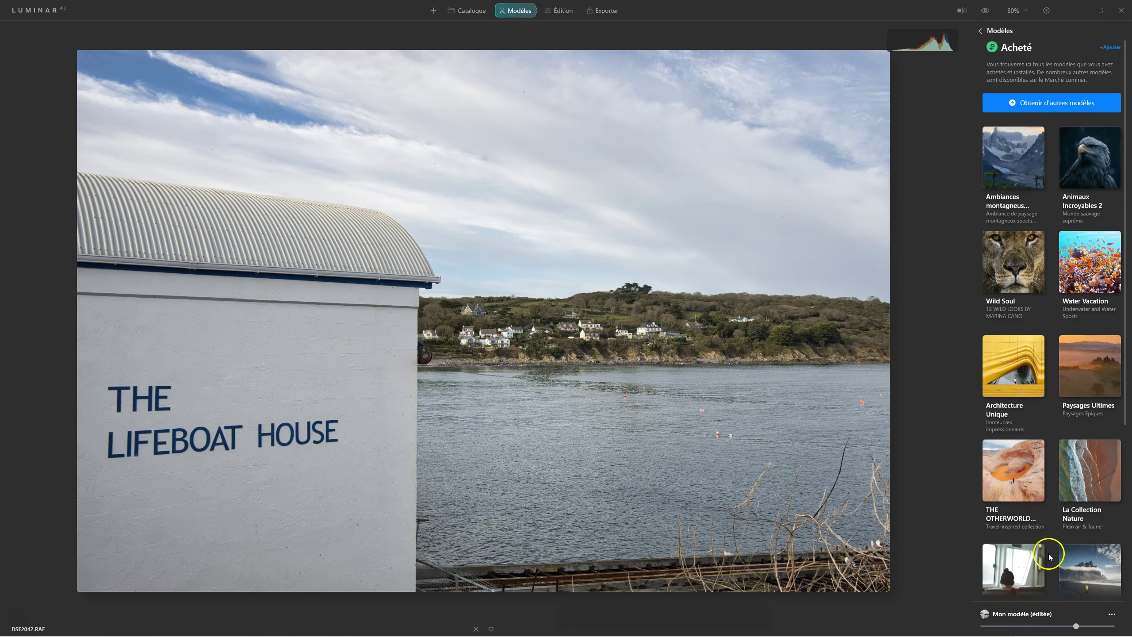
{"action": "left_click", "coordinate": [996, 32]}
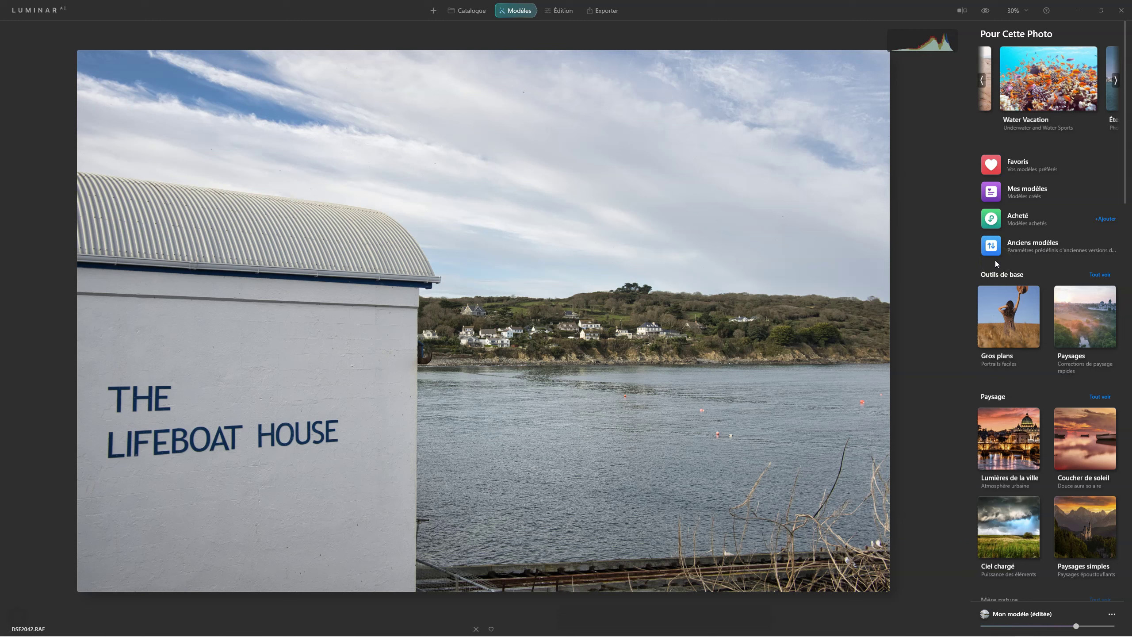
{"action": "left_click", "coordinate": [560, 10]}
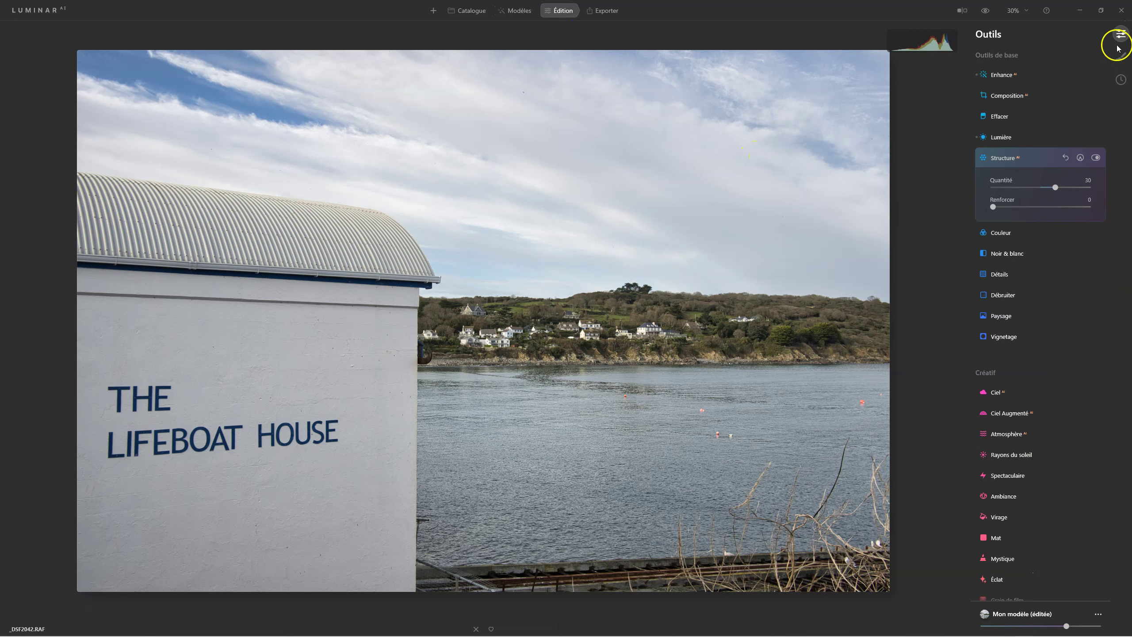
{"action": "left_click", "coordinate": [1123, 58]}
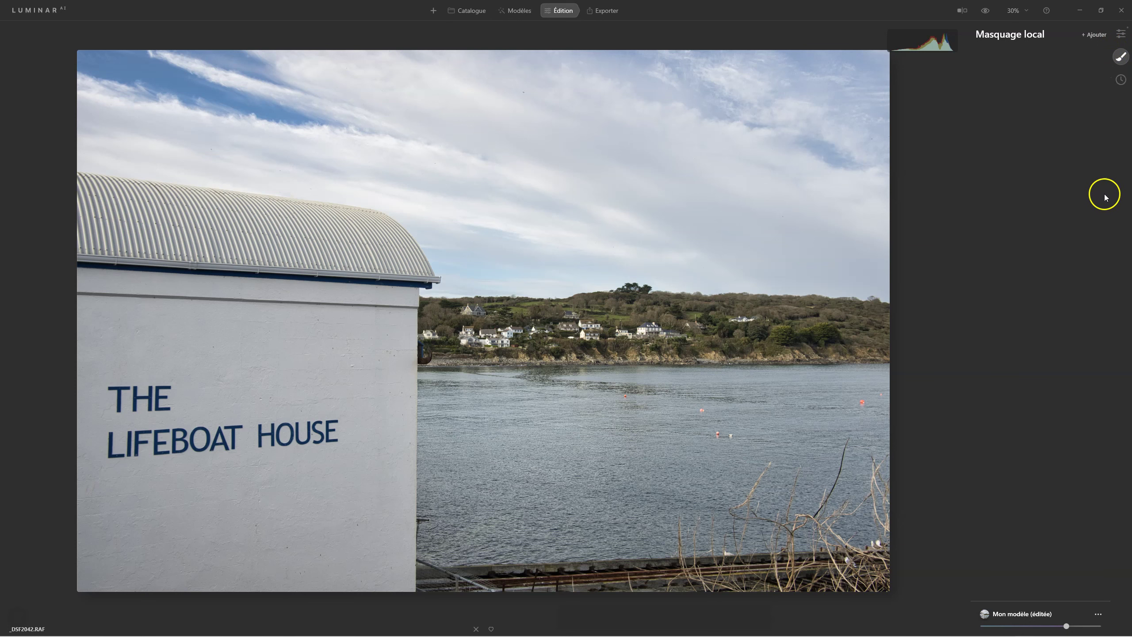
{"action": "left_click", "coordinate": [1121, 80]}
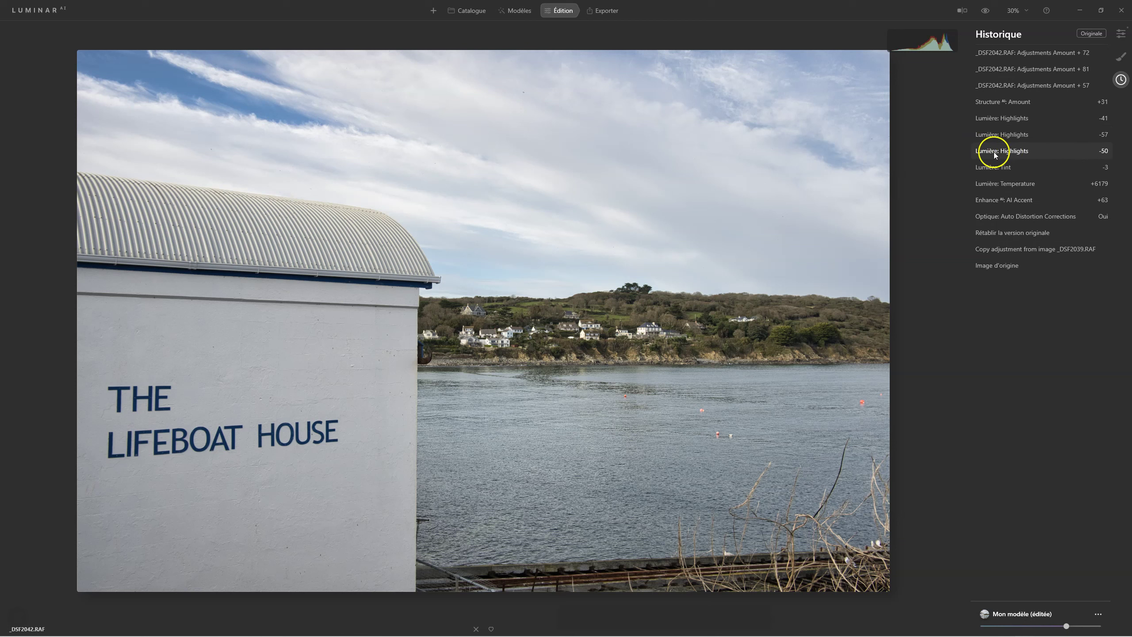
{"action": "left_click", "coordinate": [1120, 34]}
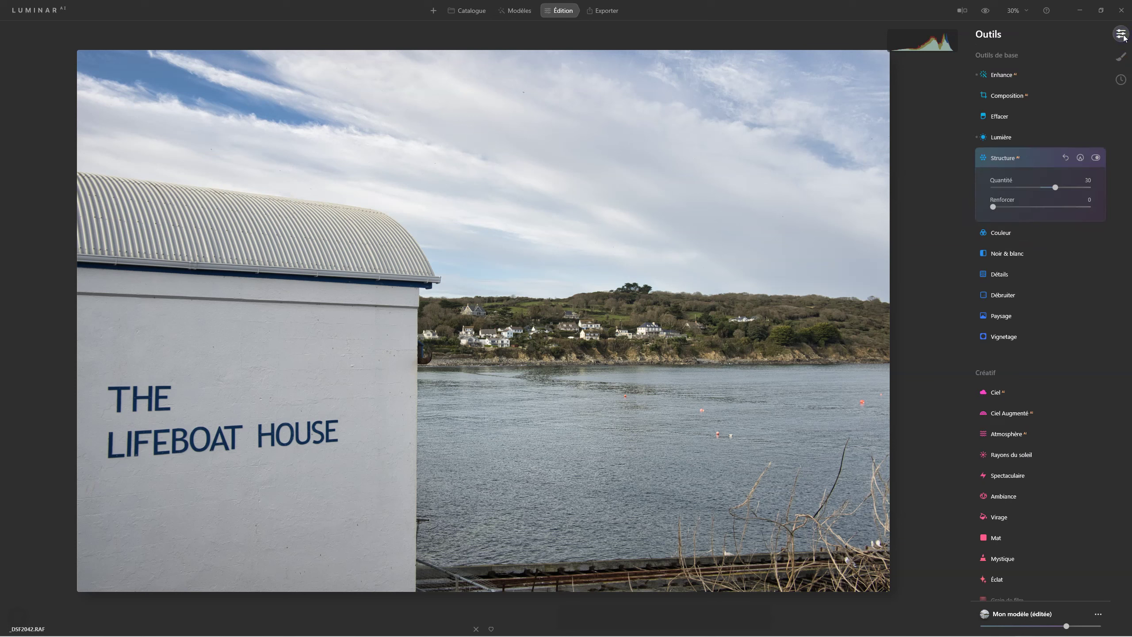
{"action": "left_click", "coordinate": [998, 76]}
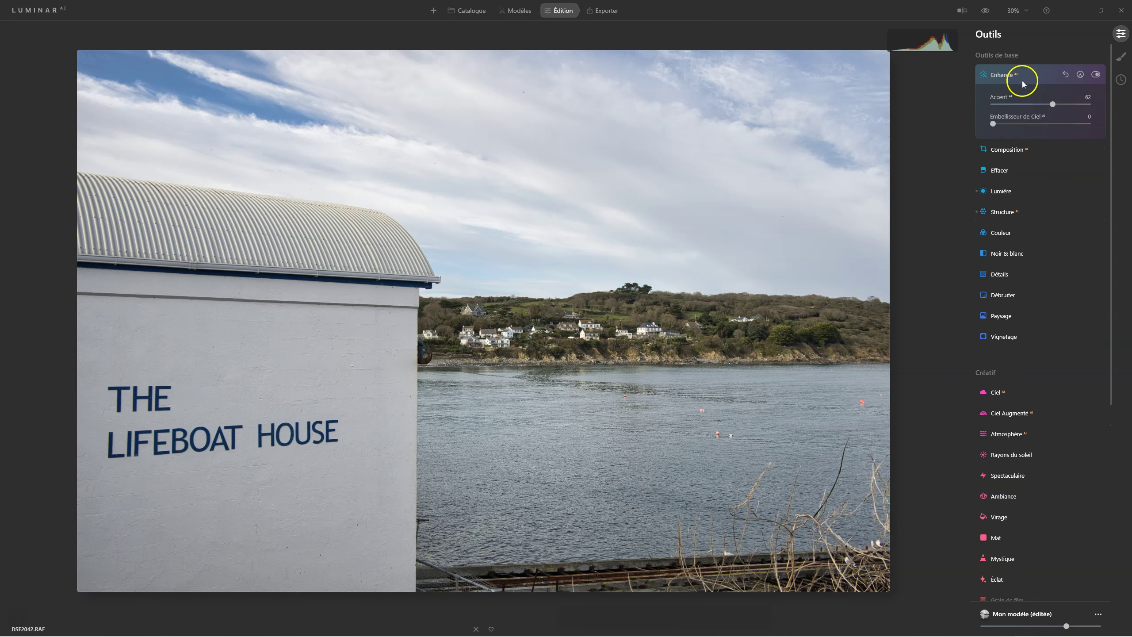
{"action": "left_click", "coordinate": [1006, 139]}
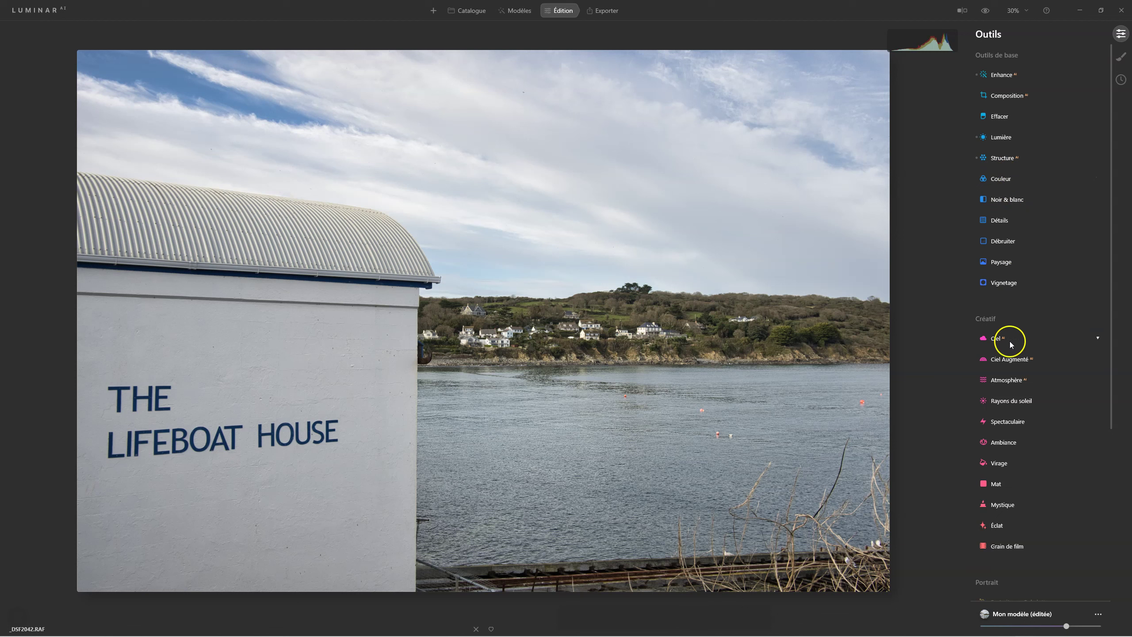
Step: In Masquage local, add a Basique mask and then a Texture layer above it
{"action": "left_click", "coordinate": [1121, 57]}
{"action": "left_click", "coordinate": [1095, 35]}
{"action": "left_click", "coordinate": [1092, 53]}
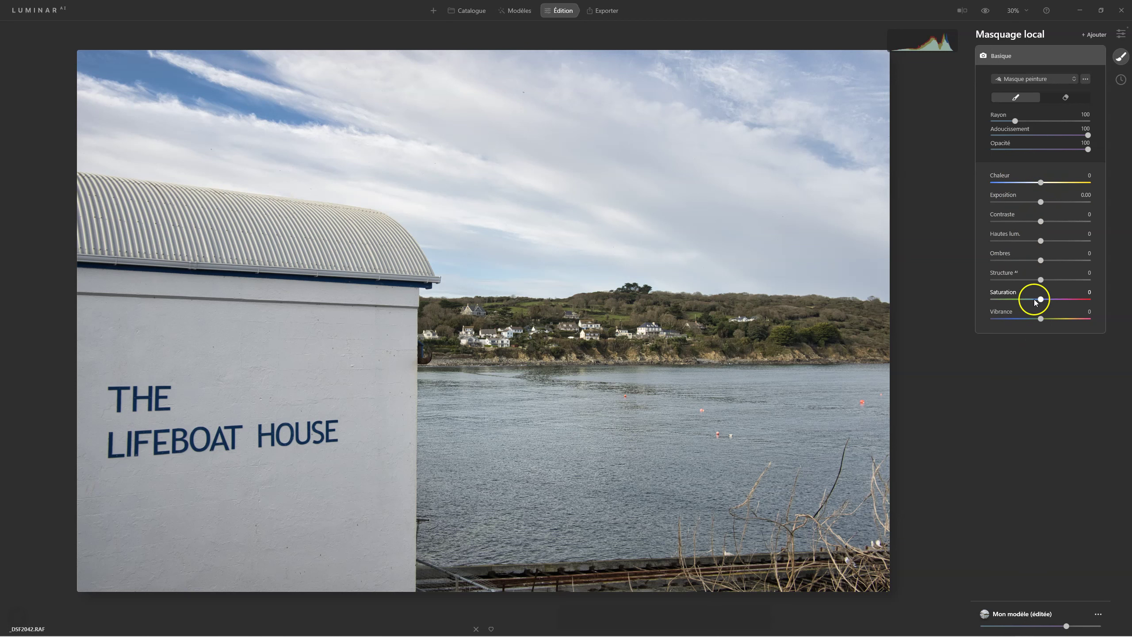
{"action": "left_click", "coordinate": [1094, 34]}
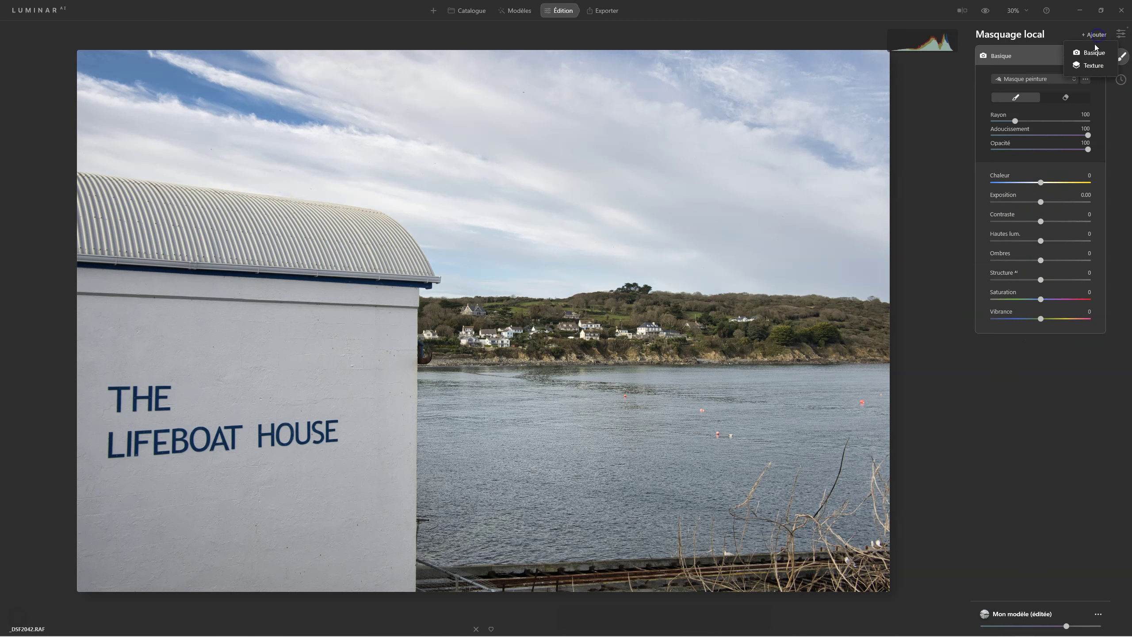
{"action": "left_click", "coordinate": [1088, 67]}
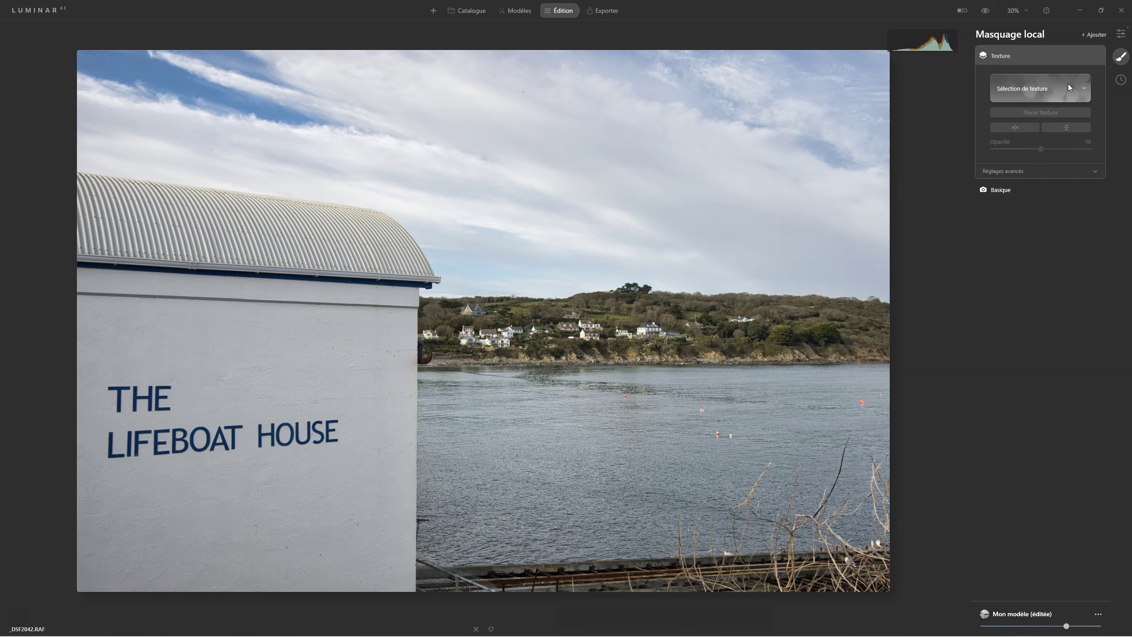
Step: Collapse the Texture layer and return from Masquage local to the Outils list
{"action": "left_click", "coordinate": [1040, 53]}
{"action": "left_click", "coordinate": [1114, 36]}
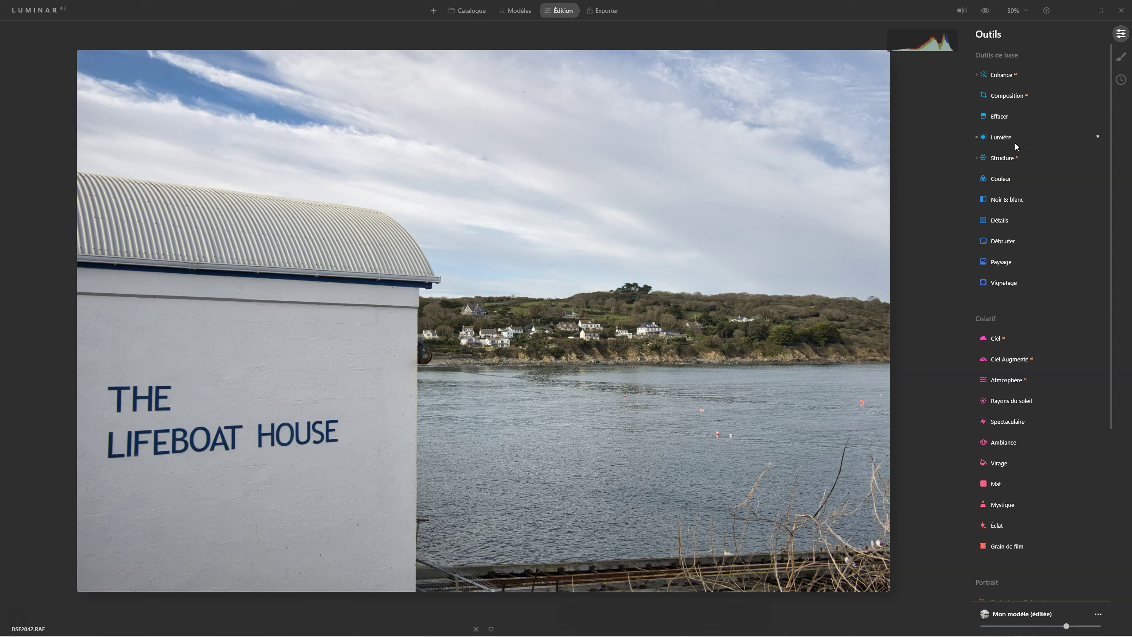
{"action": "scroll", "coordinate": [1015, 143], "scroll_direction": "down", "scroll_amount": 3}
{"action": "left_click", "coordinate": [1030, 161]}
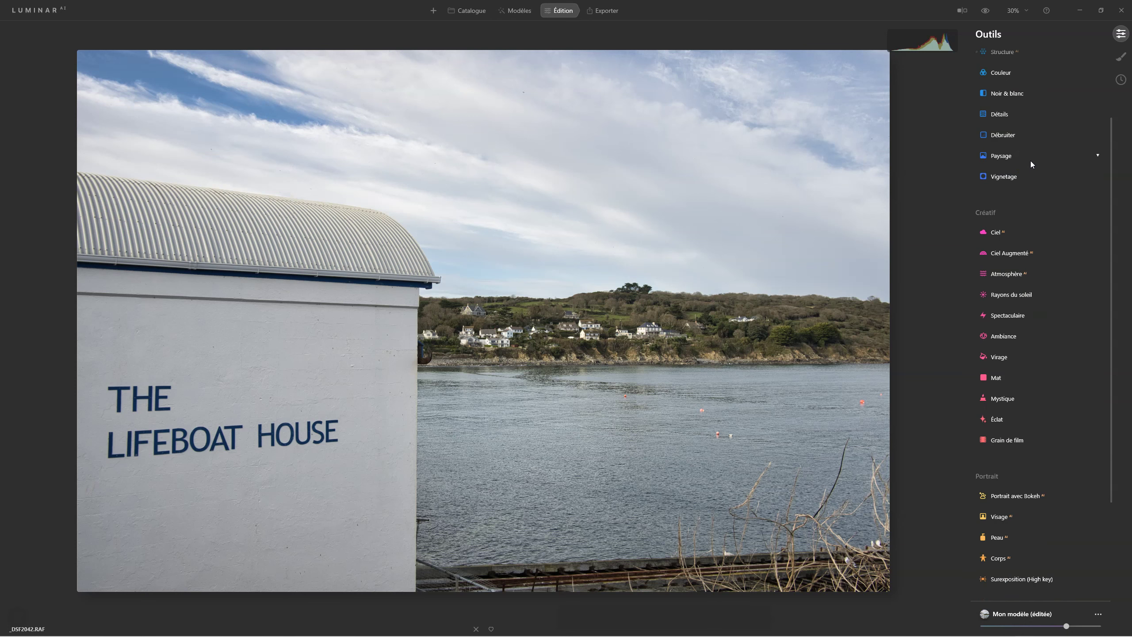
{"action": "left_click_drag", "start_coordinate": [1030, 160], "coordinate": [1016, 218]}
{"action": "left_click", "coordinate": [957, 429]}
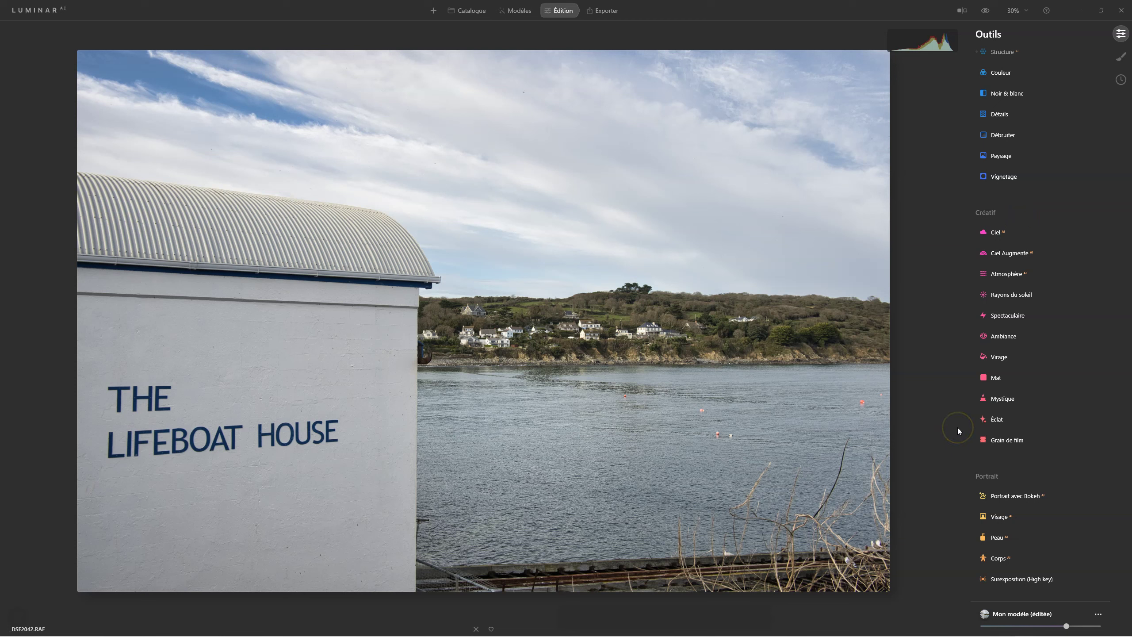
{"action": "left_click", "coordinate": [975, 178]}
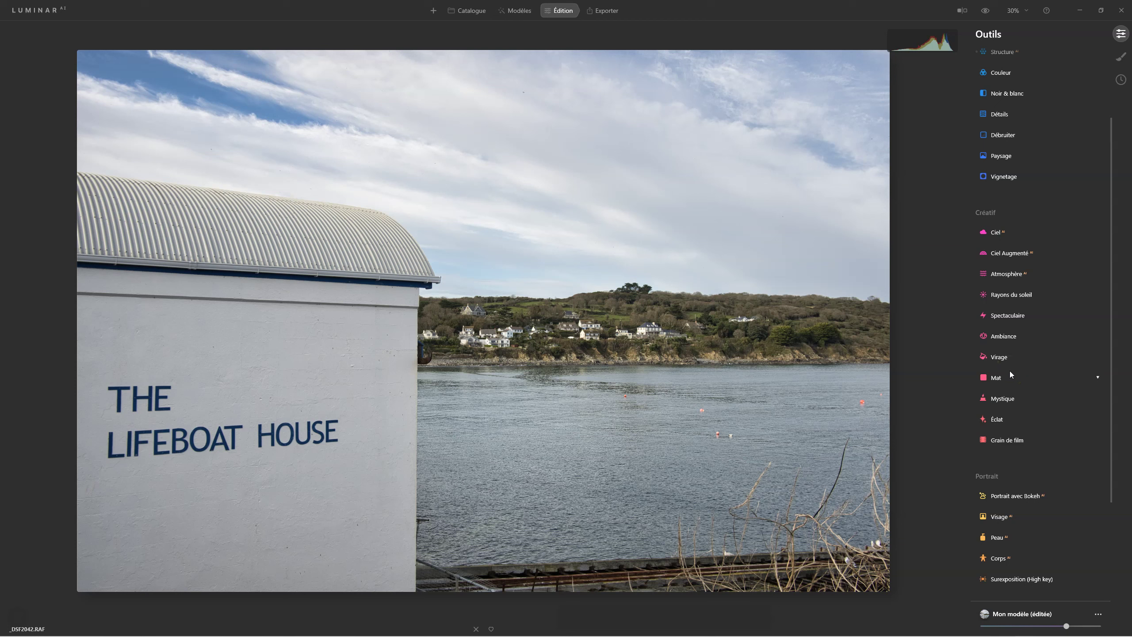
{"action": "scroll", "coordinate": [1010, 371], "scroll_direction": "down", "scroll_amount": 3}
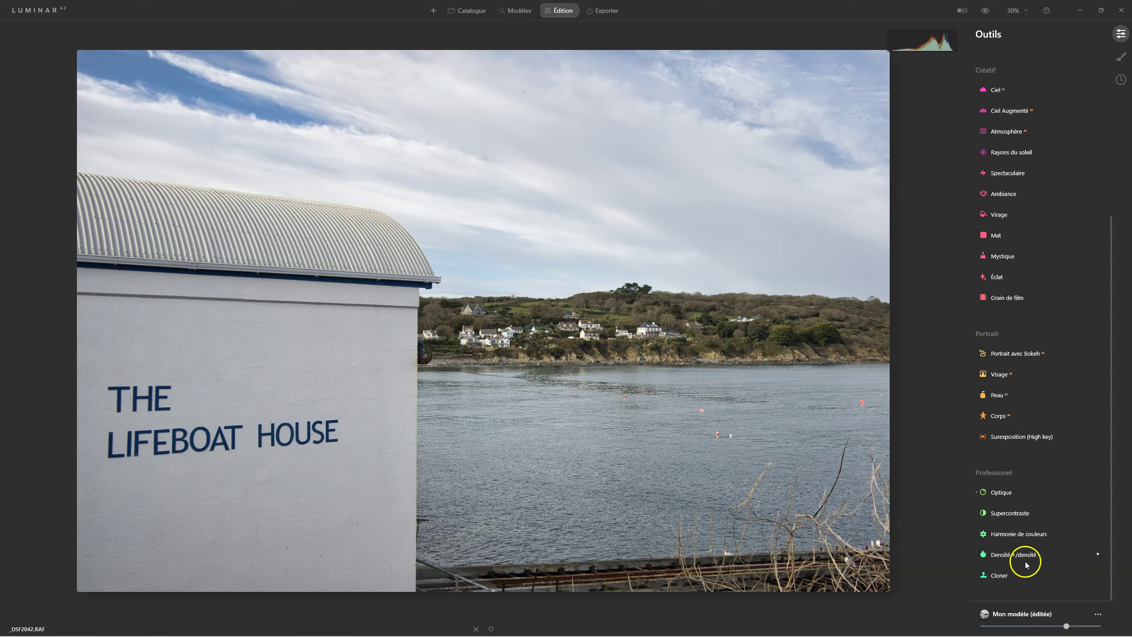
{"action": "scroll", "coordinate": [1048, 553], "scroll_direction": "up", "scroll_amount": 1}
{"action": "scroll", "coordinate": [1045, 539], "scroll_direction": "up", "scroll_amount": 4}
{"action": "scroll", "coordinate": [1045, 541], "scroll_direction": "up", "scroll_amount": 1}
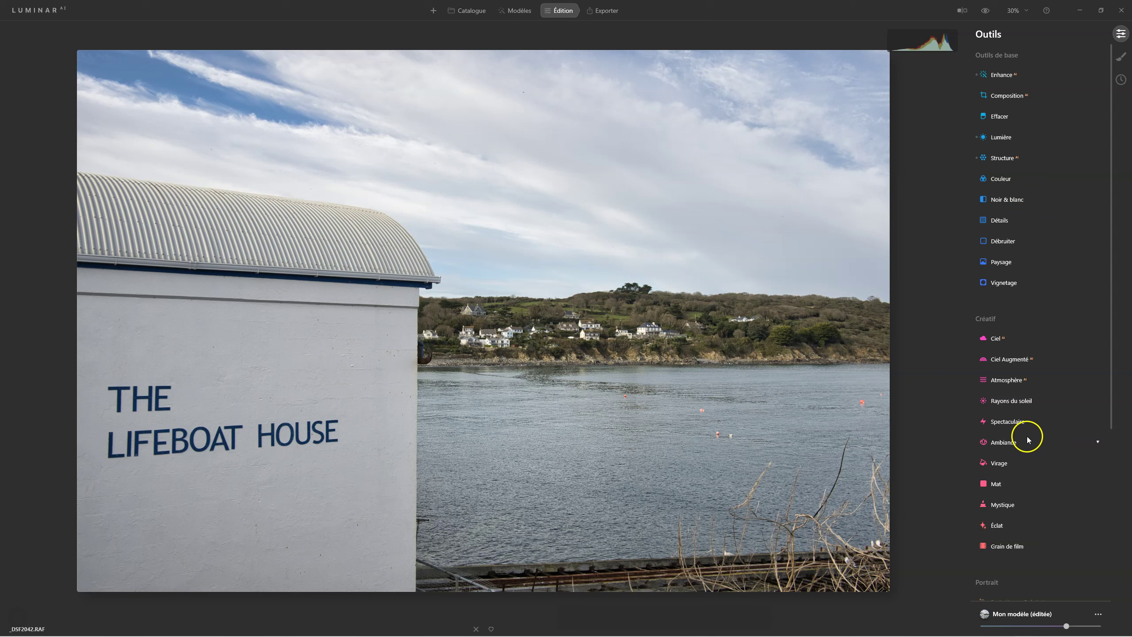
{"action": "scroll", "coordinate": [1047, 393], "scroll_direction": "down", "scroll_amount": 1}
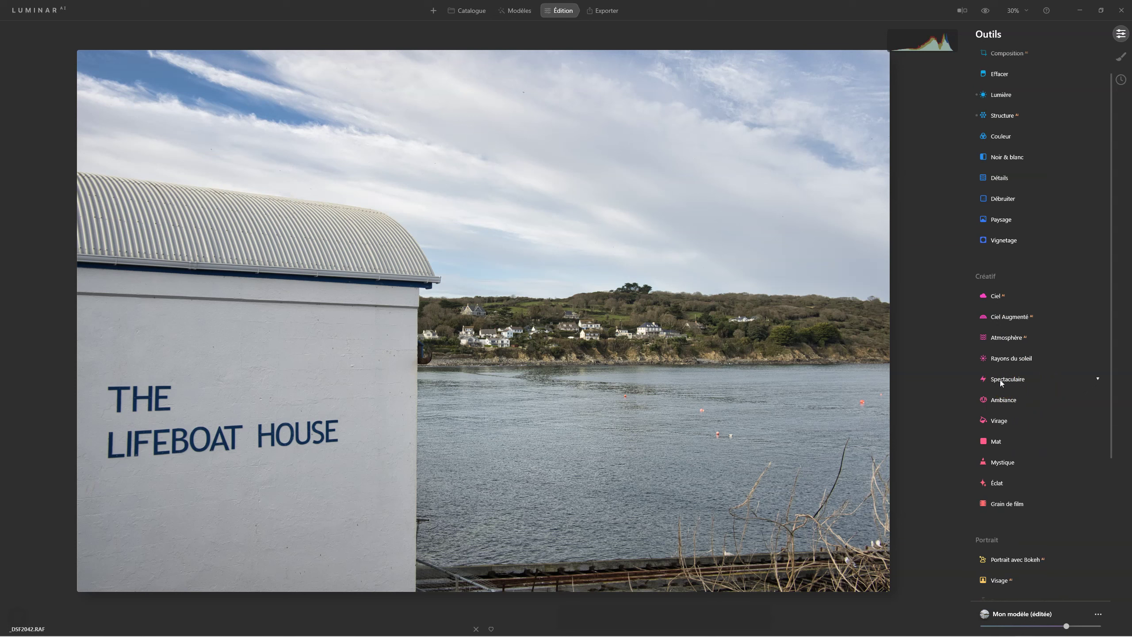
Step: Set Spectaculaire to local contrast 28, luminosity -57 and saturation 43
{"action": "left_click", "coordinate": [999, 380]}
{"action": "left_click", "coordinate": [1009, 450]}
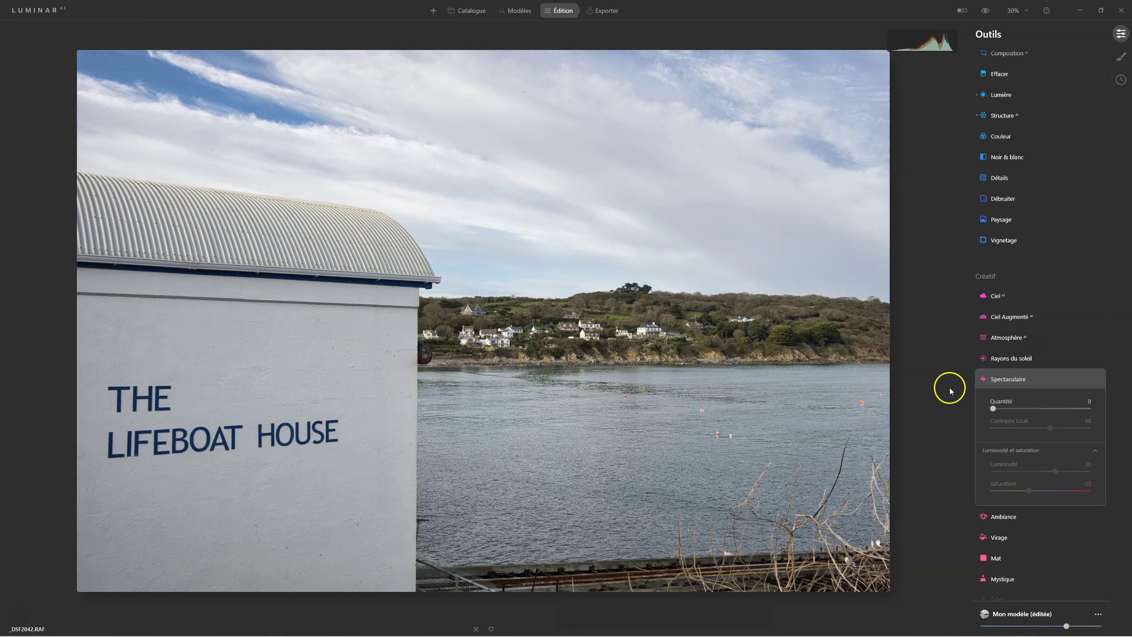
{"action": "left_click_drag", "start_coordinate": [996, 409], "coordinate": [1032, 409]}
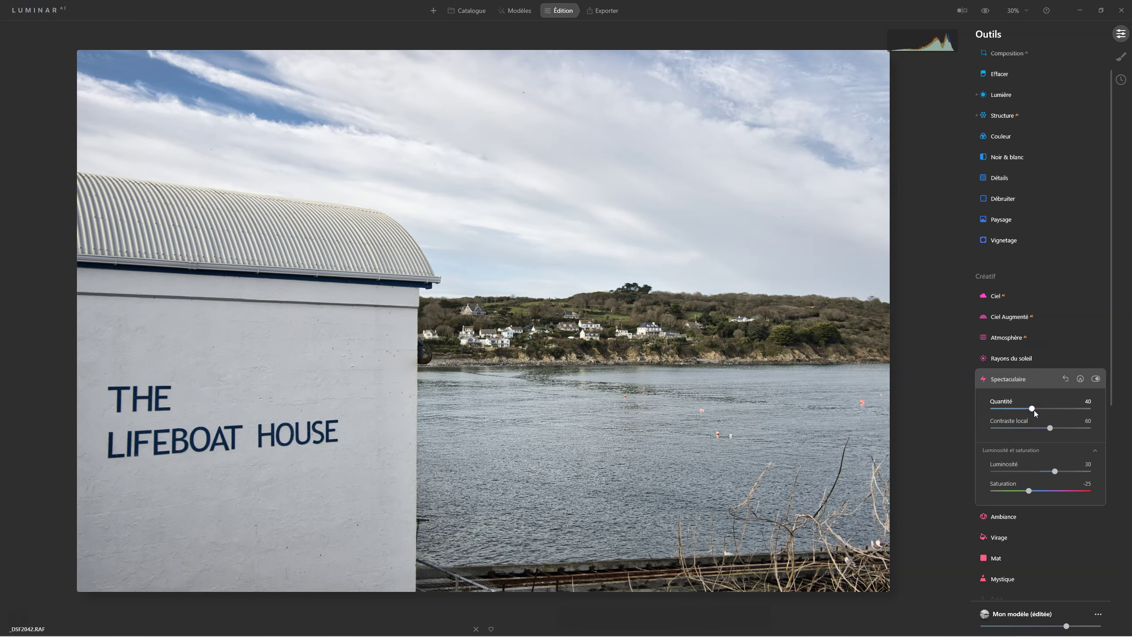
{"action": "left_click", "coordinate": [1032, 409]}
{"action": "left_click_drag", "start_coordinate": [1051, 429], "coordinate": [1058, 428]}
{"action": "left_click", "coordinate": [1050, 473]}
{"action": "mouse_move", "coordinate": [1051, 473]}
{"action": "left_mouse_down"}
{"action": "mouse_move", "coordinate": [1010, 472]}
{"action": "mouse_move", "coordinate": [1054, 471]}
{"action": "mouse_move", "coordinate": [1067, 490]}
{"action": "mouse_move", "coordinate": [1018, 493]}
{"action": "left_mouse_up"}
{"action": "left_click_drag", "start_coordinate": [1008, 490], "coordinate": [1062, 489]}
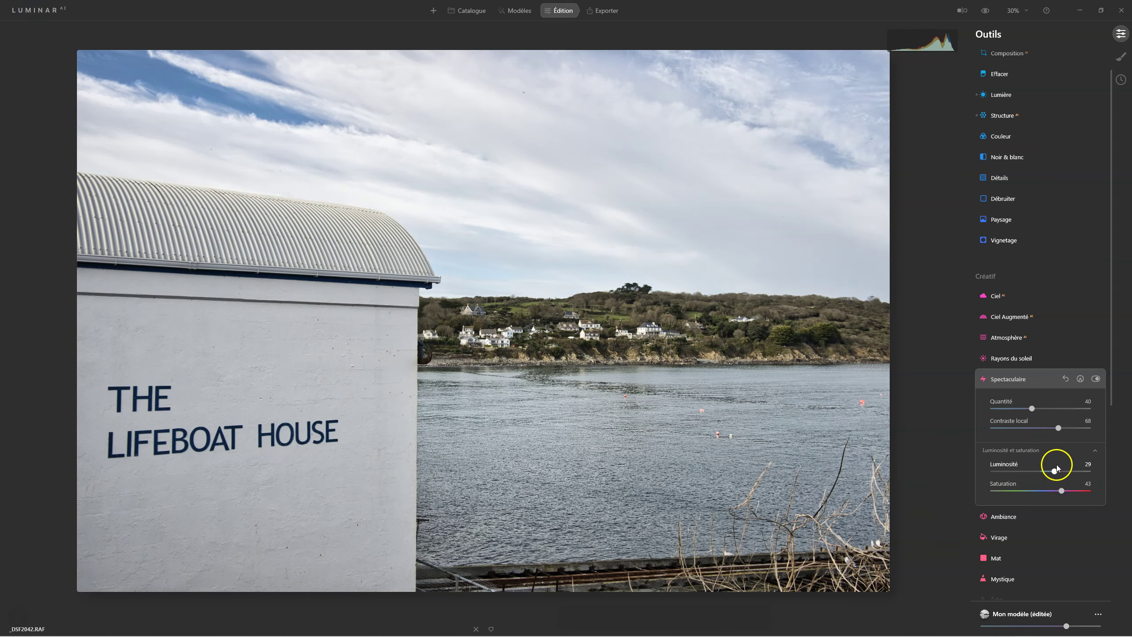
{"action": "left_click_drag", "start_coordinate": [1054, 471], "coordinate": [1013, 472]}
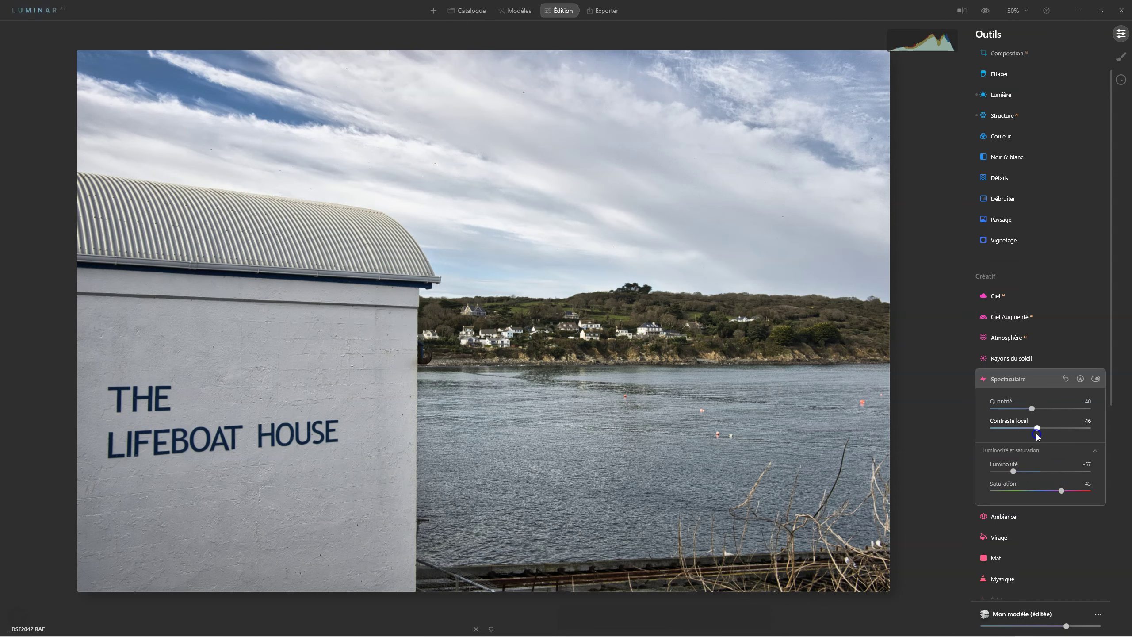
Step: Readjust the Spectaculaire Quantité slider, lowering then raising the effect amount
{"action": "left_click", "coordinate": [1032, 407]}
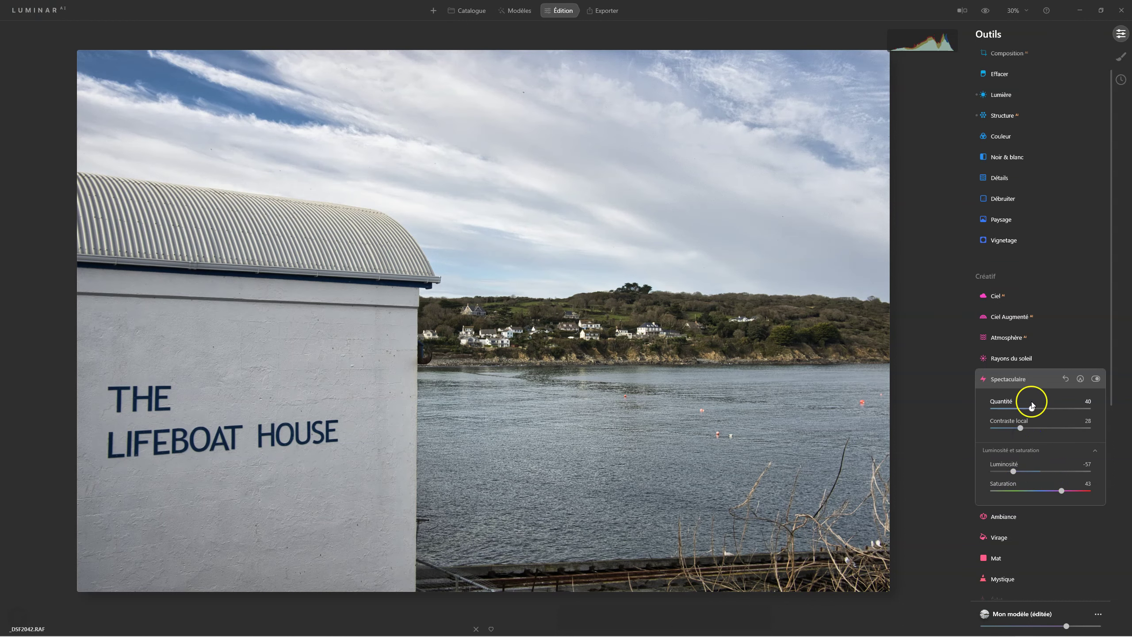
{"action": "left_click_drag", "start_coordinate": [1032, 407], "coordinate": [976, 409]}
{"action": "left_click", "coordinate": [993, 408]}
{"action": "left_click_drag", "start_coordinate": [993, 409], "coordinate": [1077, 408]}
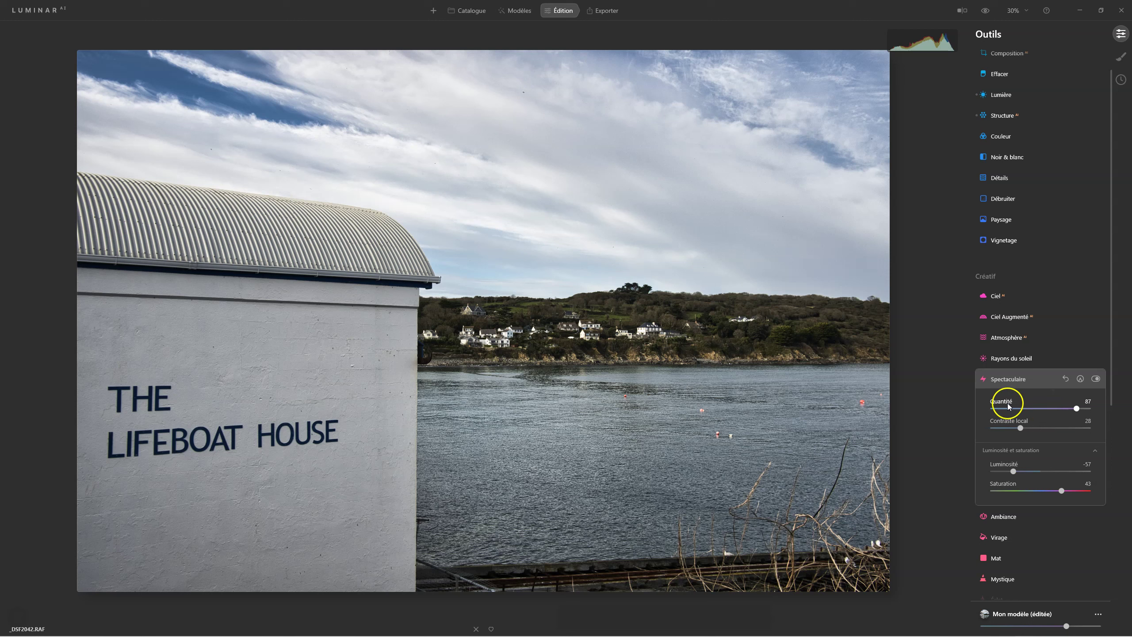
Step: Collapse Spectaculaire and set the Structure Quantité slider to 69
{"action": "left_click", "coordinate": [1008, 380]}
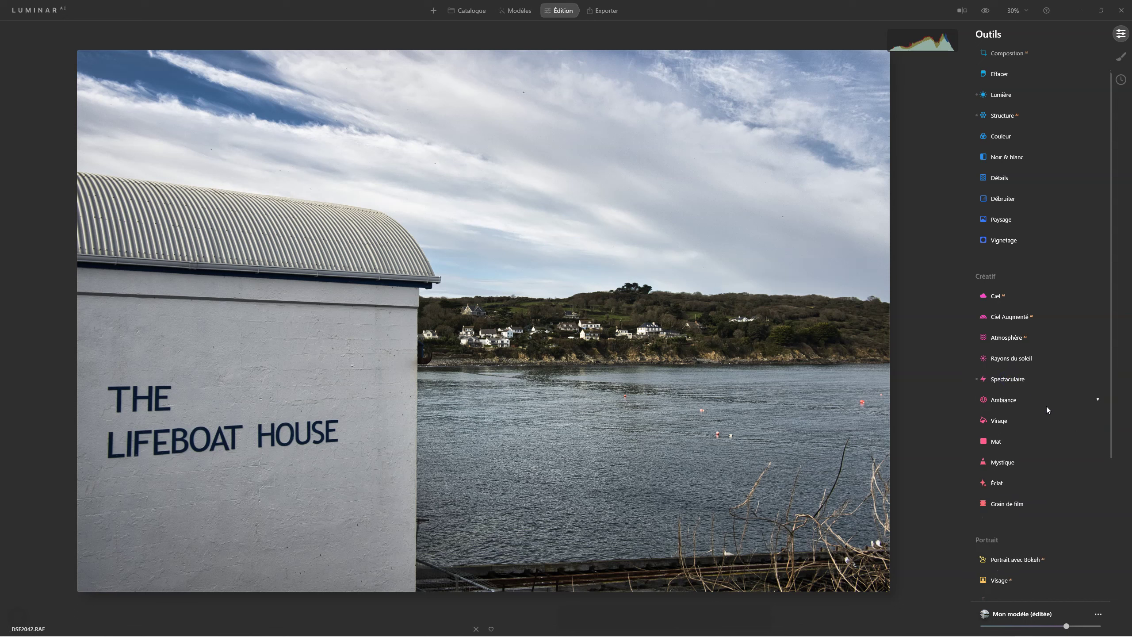
{"action": "left_click", "coordinate": [1007, 115]}
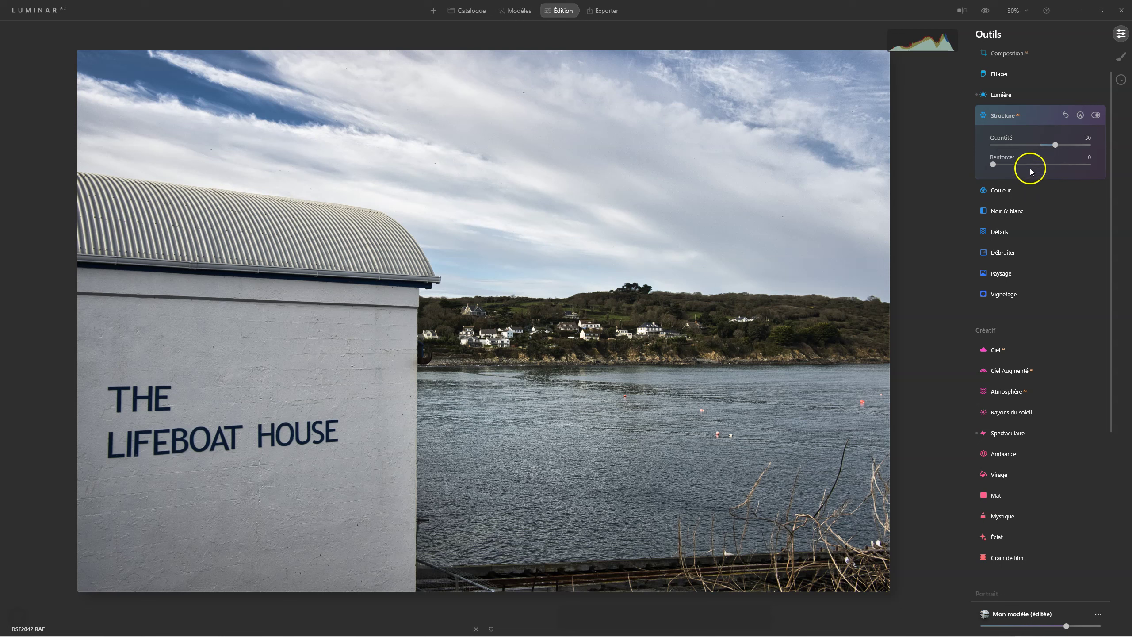
{"action": "left_click_drag", "start_coordinate": [1055, 145], "coordinate": [1048, 146]}
{"action": "left_click_drag", "start_coordinate": [1048, 146], "coordinate": [1074, 146]}
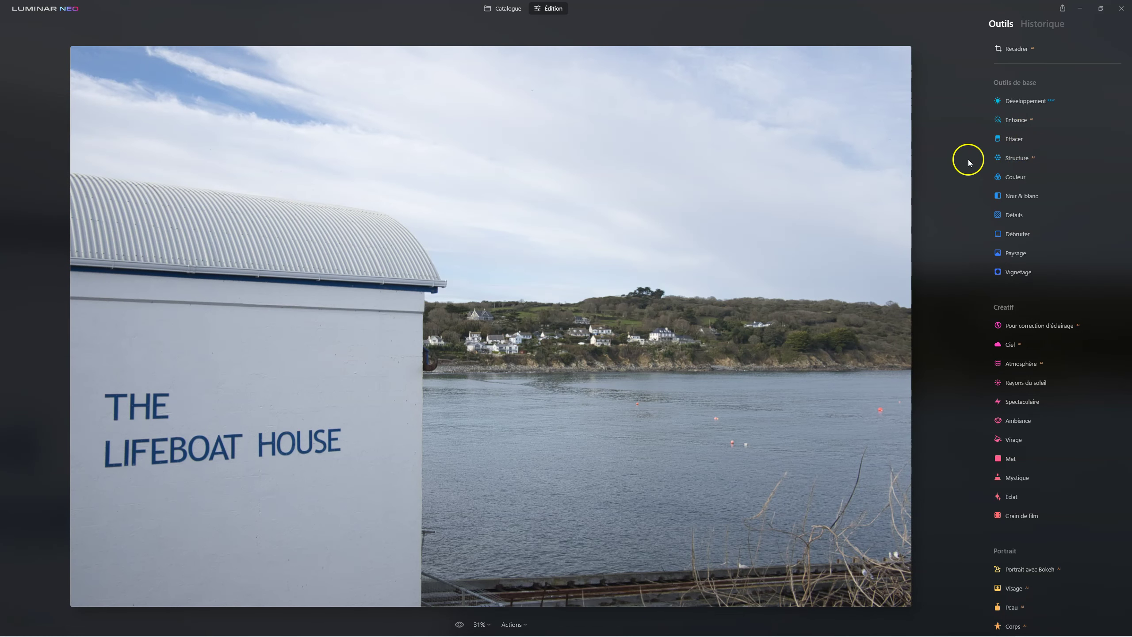
{"action": "scroll", "coordinate": [990, 433], "scroll_direction": "down", "scroll_amount": 3}
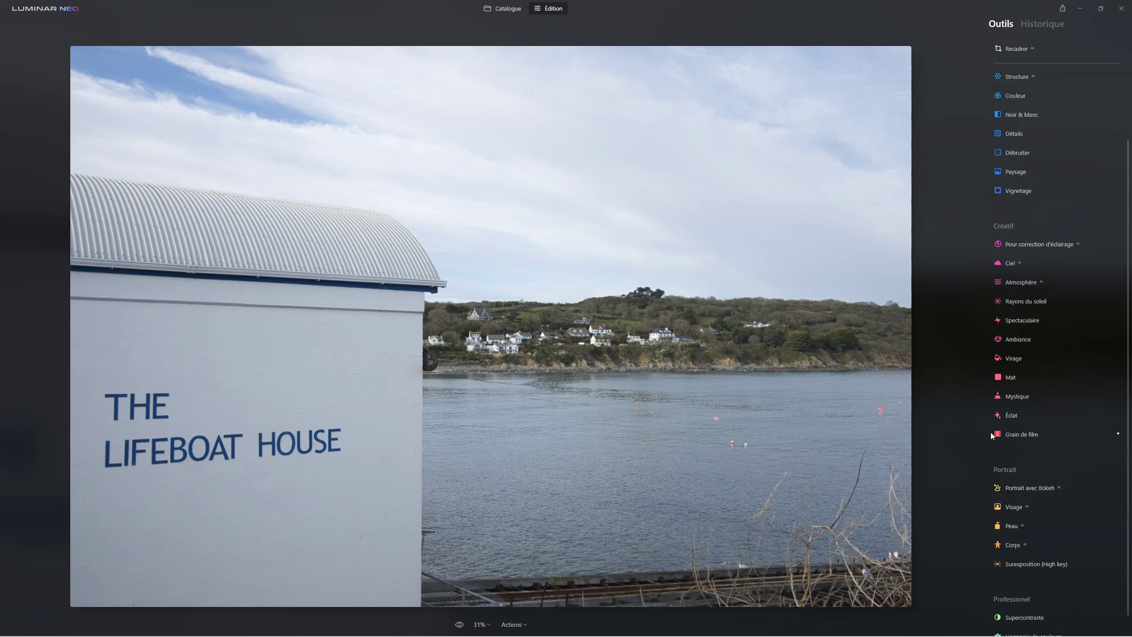
{"action": "scroll", "coordinate": [990, 431], "scroll_direction": "up", "scroll_amount": 4}
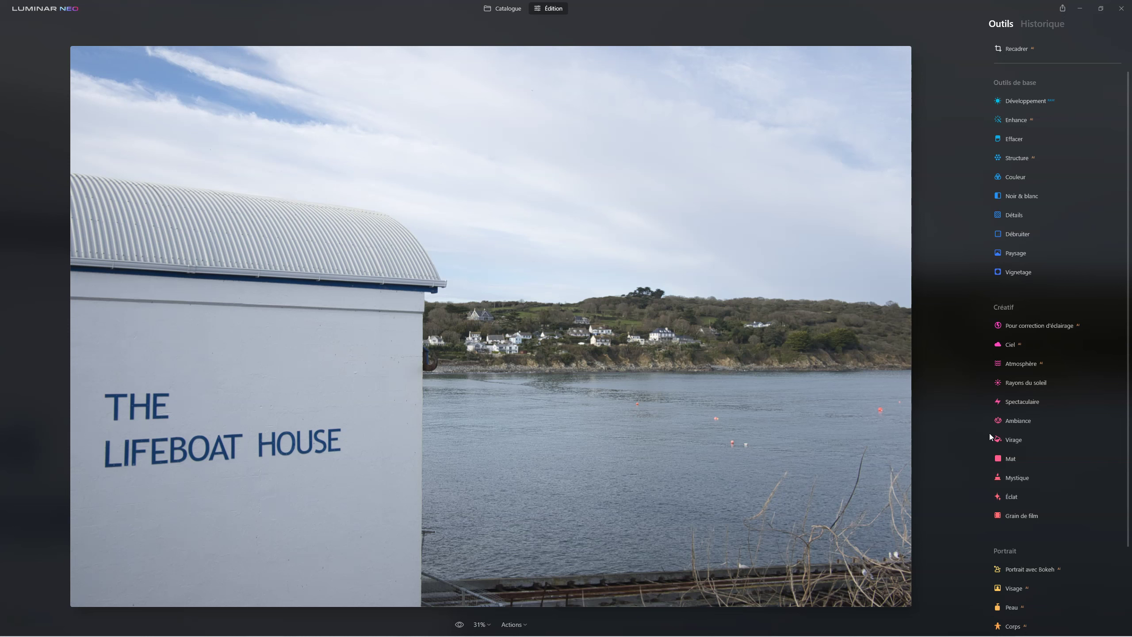
{"action": "mouse_move", "coordinate": [1039, 244]}
{"action": "left_click", "coordinate": [1065, 325]}
Step: In Développement, set Hautes lum. -63, Ombres 22 and Contraste intelligent 32
{"action": "left_click", "coordinate": [1026, 102]}
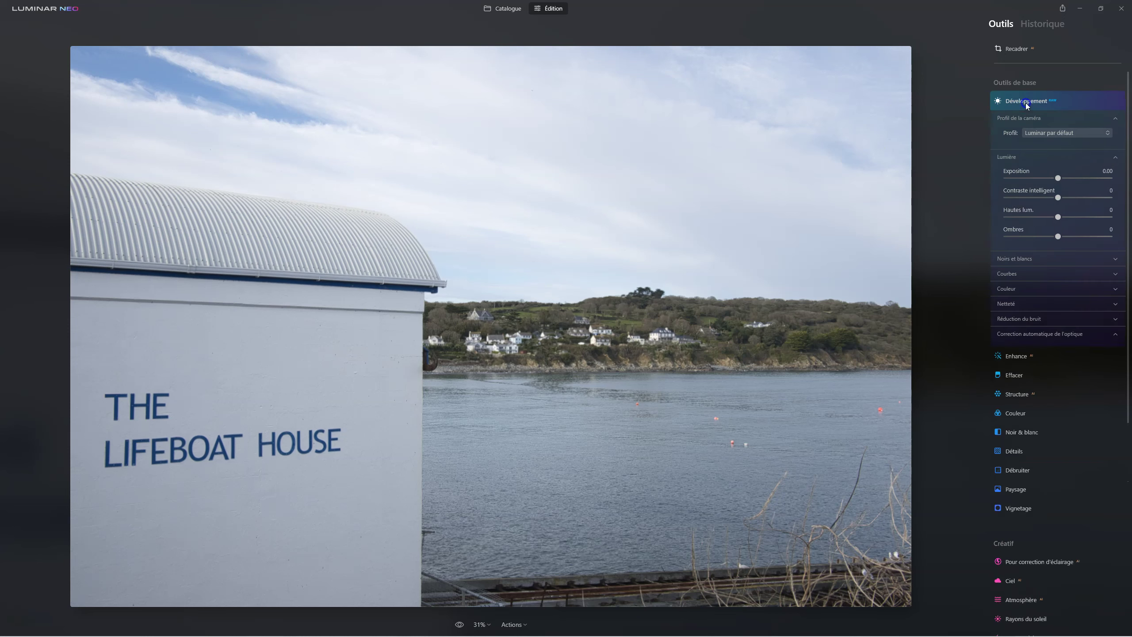
{"action": "left_click", "coordinate": [1059, 217]}
{"action": "mouse_move", "coordinate": [1060, 218]}
{"action": "left_mouse_down"}
{"action": "mouse_move", "coordinate": [1027, 218]}
{"action": "mouse_move", "coordinate": [1070, 237]}
{"action": "left_mouse_up"}
{"action": "left_click", "coordinate": [1058, 236]}
{"action": "left_click", "coordinate": [1070, 237]}
{"action": "left_click_drag", "start_coordinate": [1057, 198], "coordinate": [1076, 198]}
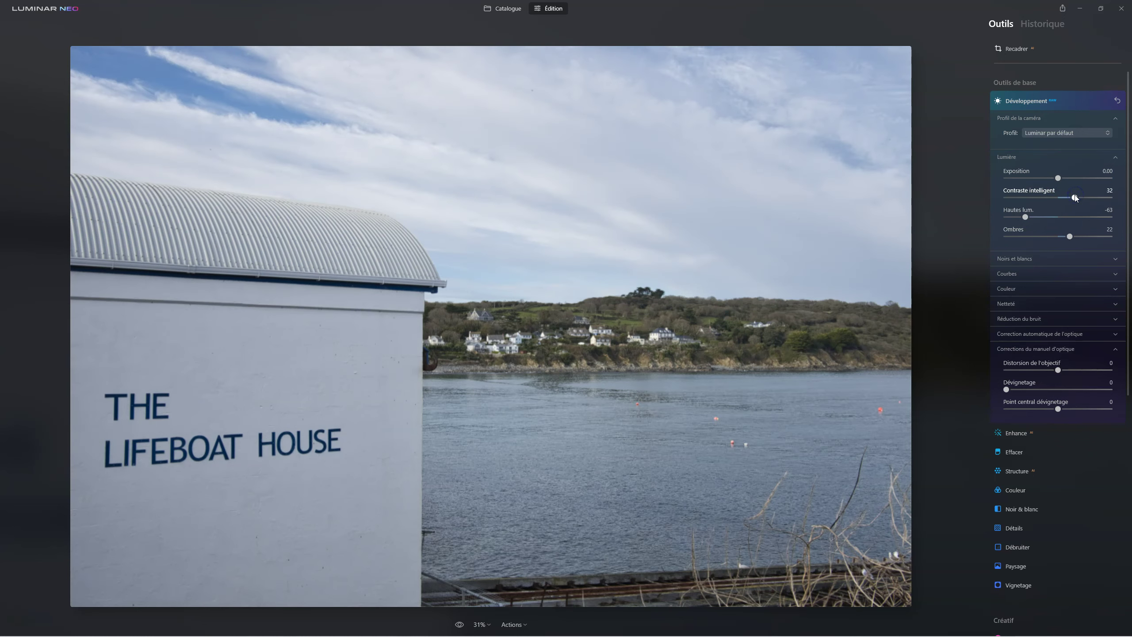
{"action": "left_click_drag", "start_coordinate": [1036, 261], "coordinate": [1044, 273]}
{"action": "left_click", "coordinate": [1025, 261]}
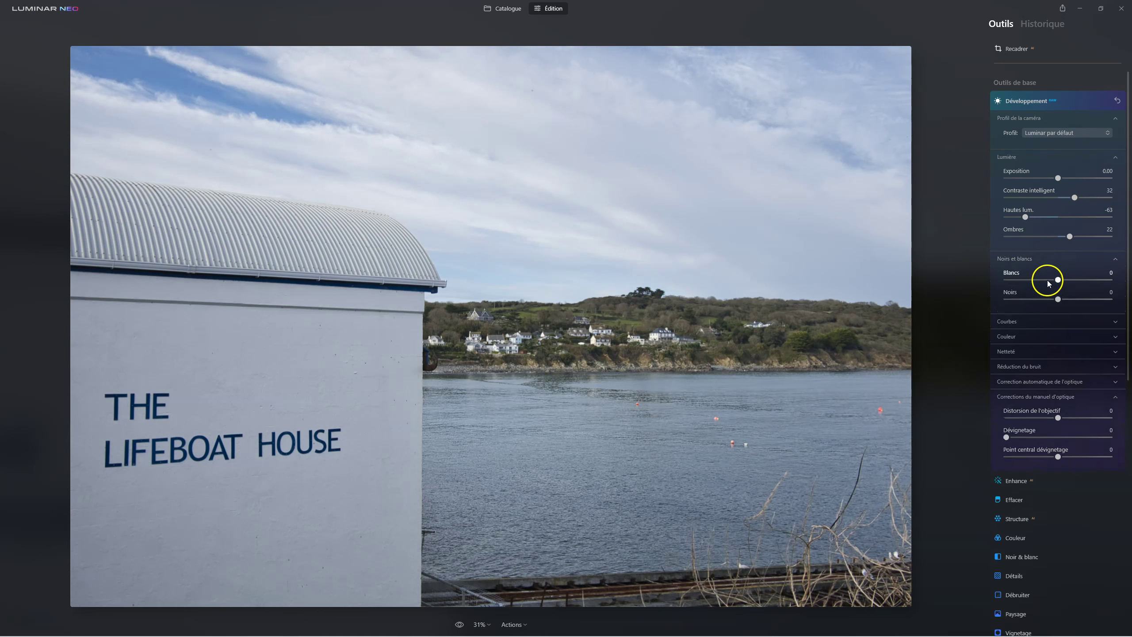
{"action": "left_click", "coordinate": [1016, 258]}
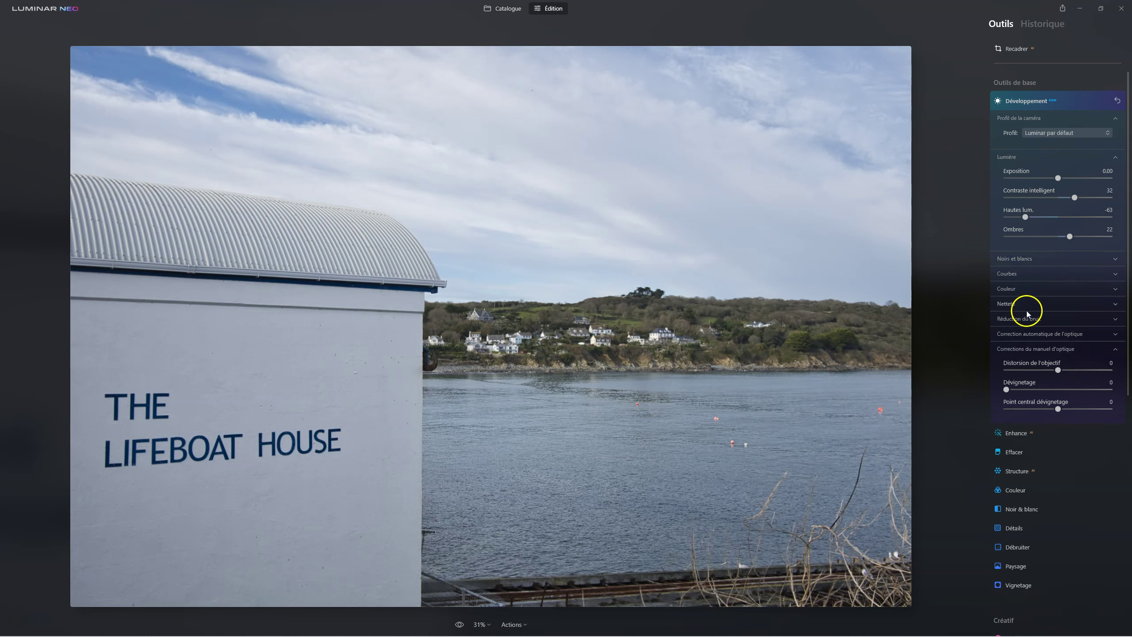
Step: Set the Couleur white balance to Température 5496 with Teinte 15
{"action": "left_click", "coordinate": [1024, 290]}
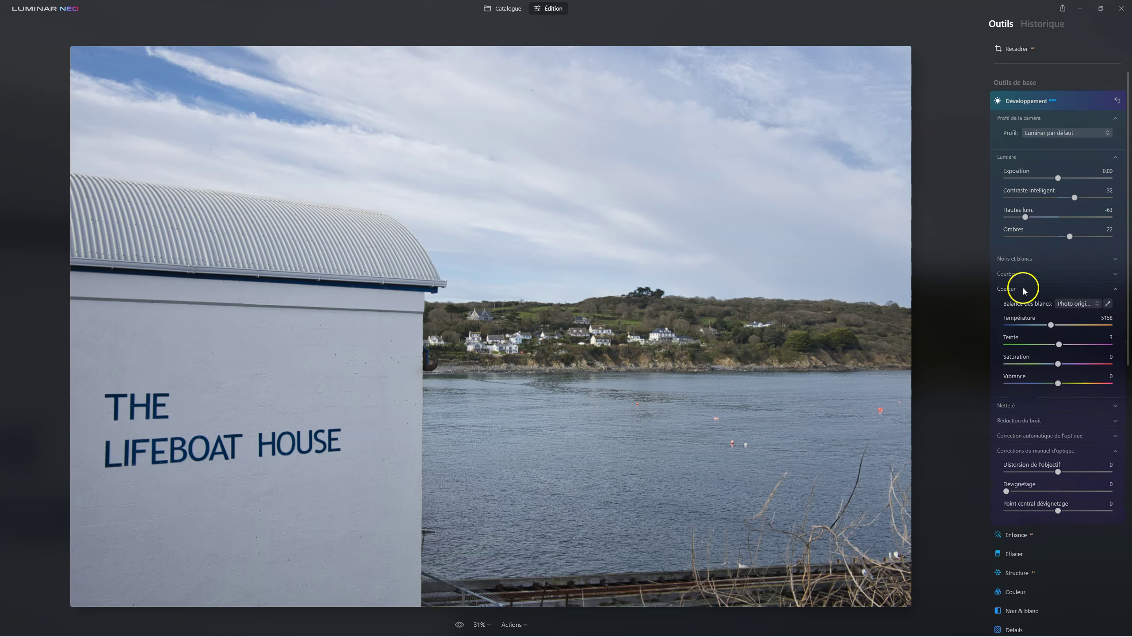
{"action": "left_click", "coordinate": [1070, 304]}
{"action": "left_click", "coordinate": [1078, 313]}
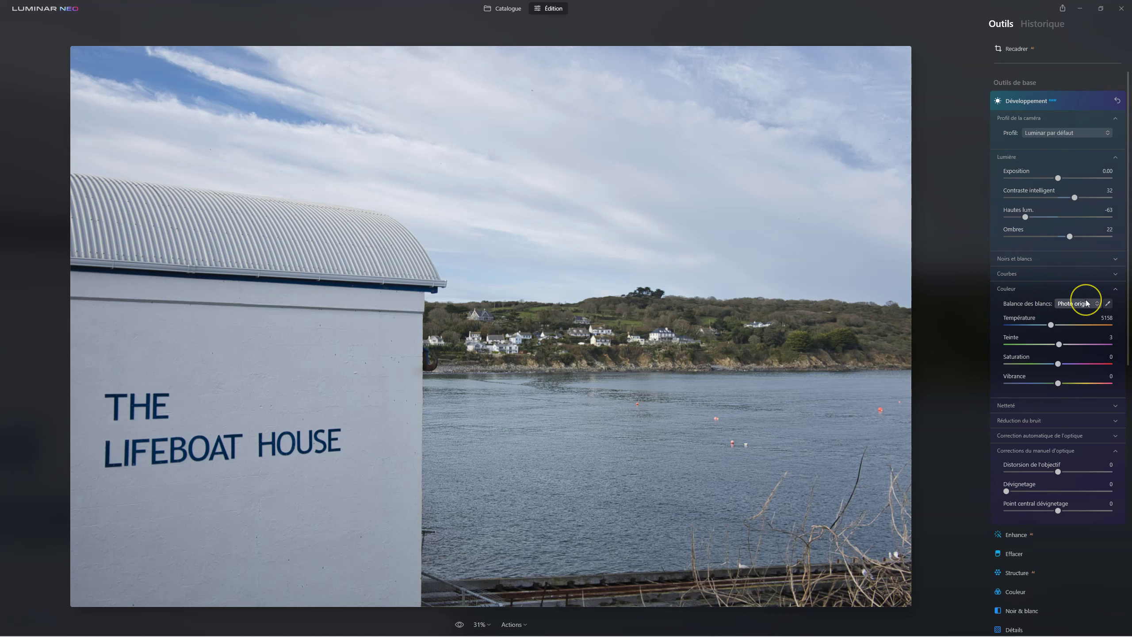
{"action": "left_click", "coordinate": [1086, 304]}
{"action": "left_click", "coordinate": [1052, 325]}
{"action": "mouse_move", "coordinate": [1055, 328]}
{"action": "left_mouse_down"}
{"action": "mouse_move", "coordinate": [1071, 347]}
{"action": "mouse_move", "coordinate": [1053, 324]}
{"action": "left_mouse_up"}
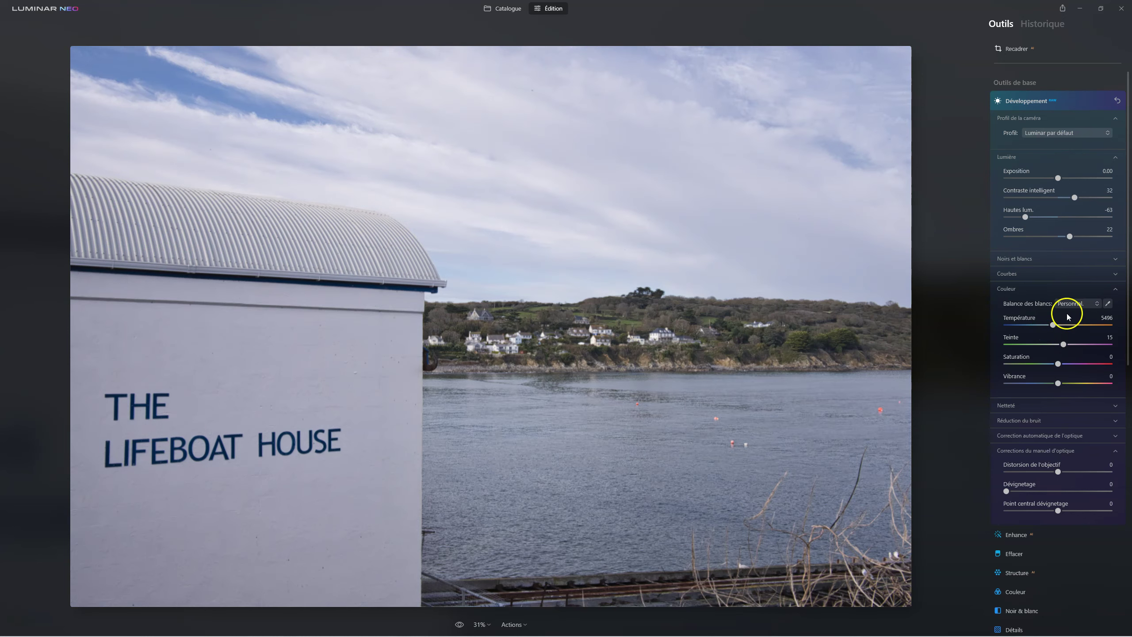
{"action": "left_click", "coordinate": [1024, 102]}
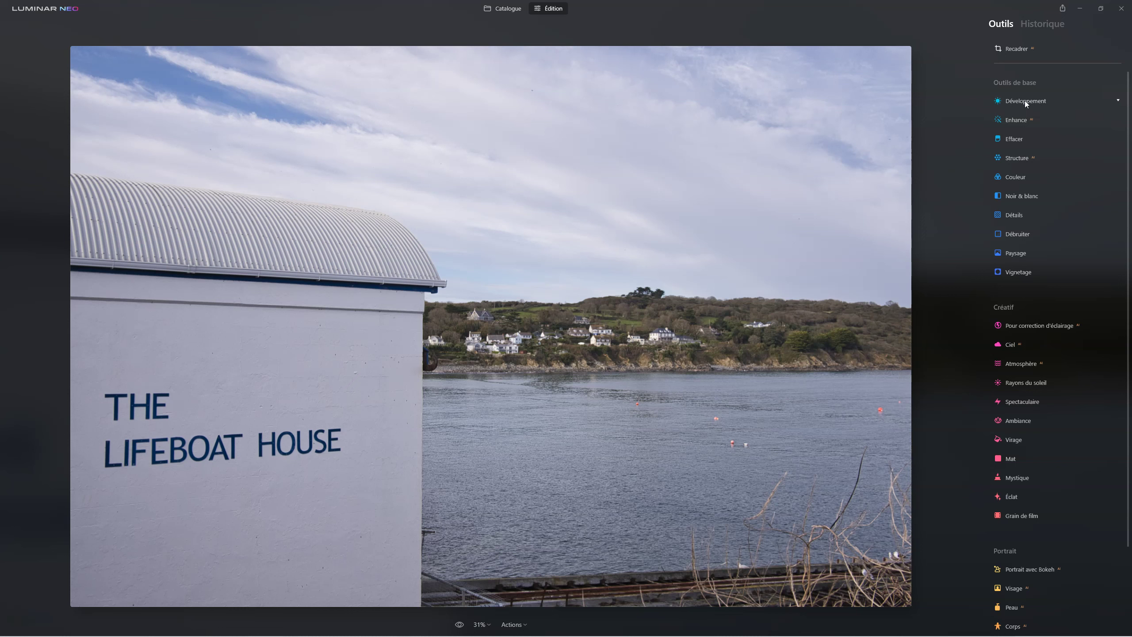
Step: In Historique, revise Développement to Ombres 10, Contraste intelligent 16, Exposition -0.56
{"action": "left_click", "coordinate": [1045, 85]}
{"action": "left_click", "coordinate": [1032, 25]}
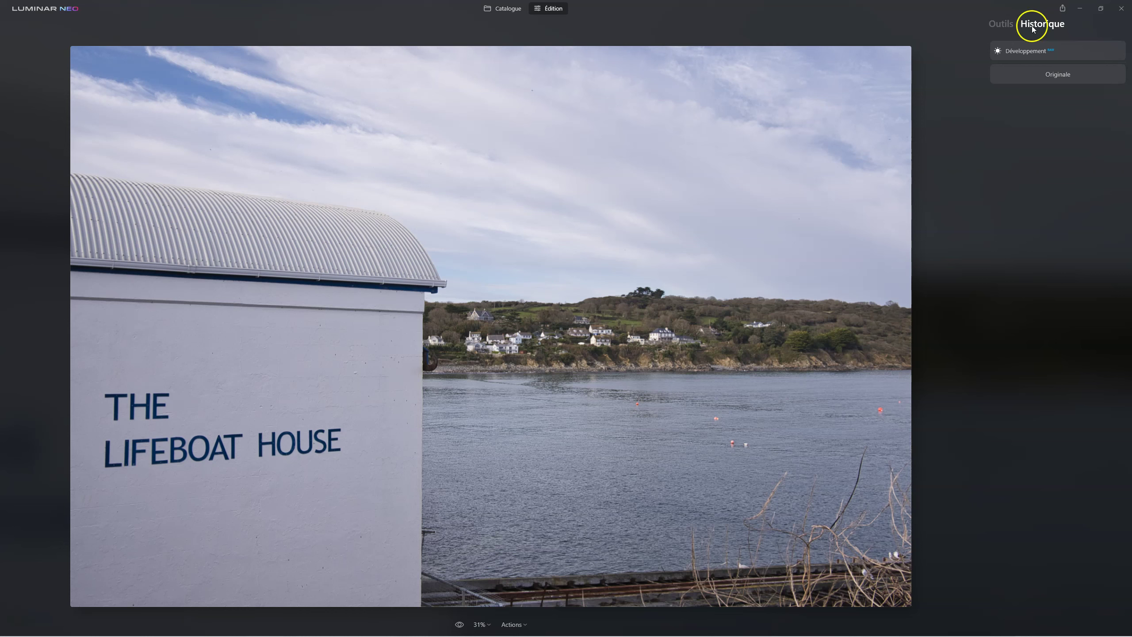
{"action": "mouse_move", "coordinate": [1043, 51]}
{"action": "left_click", "coordinate": [1043, 52]}
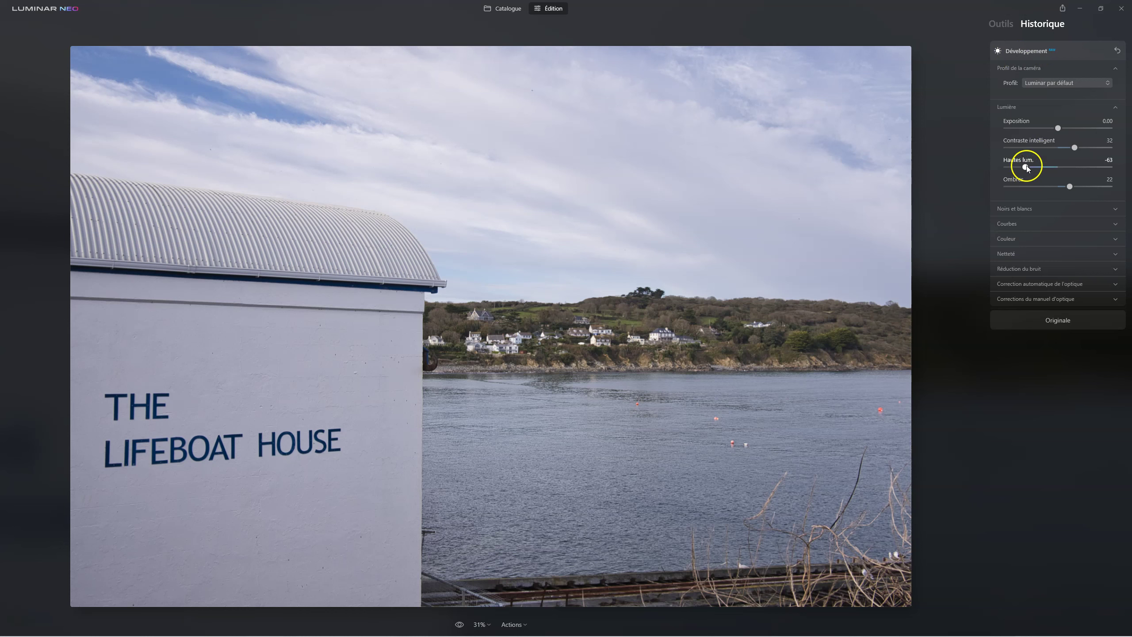
{"action": "left_click", "coordinate": [1069, 187]}
{"action": "left_click", "coordinate": [1074, 148]}
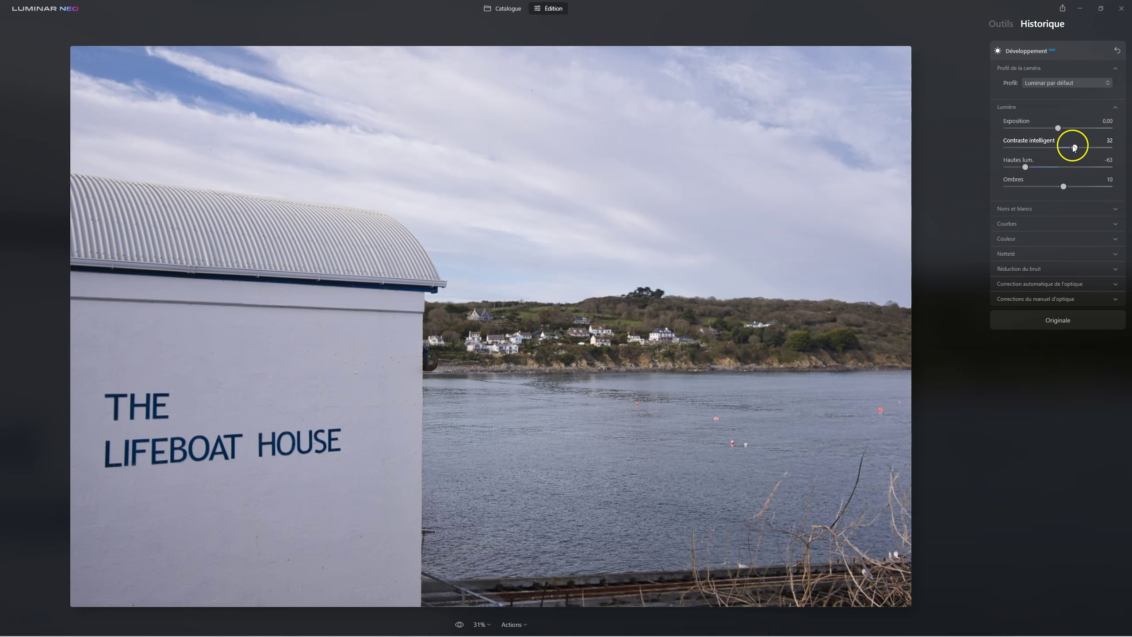
{"action": "left_click", "coordinate": [1059, 128]}
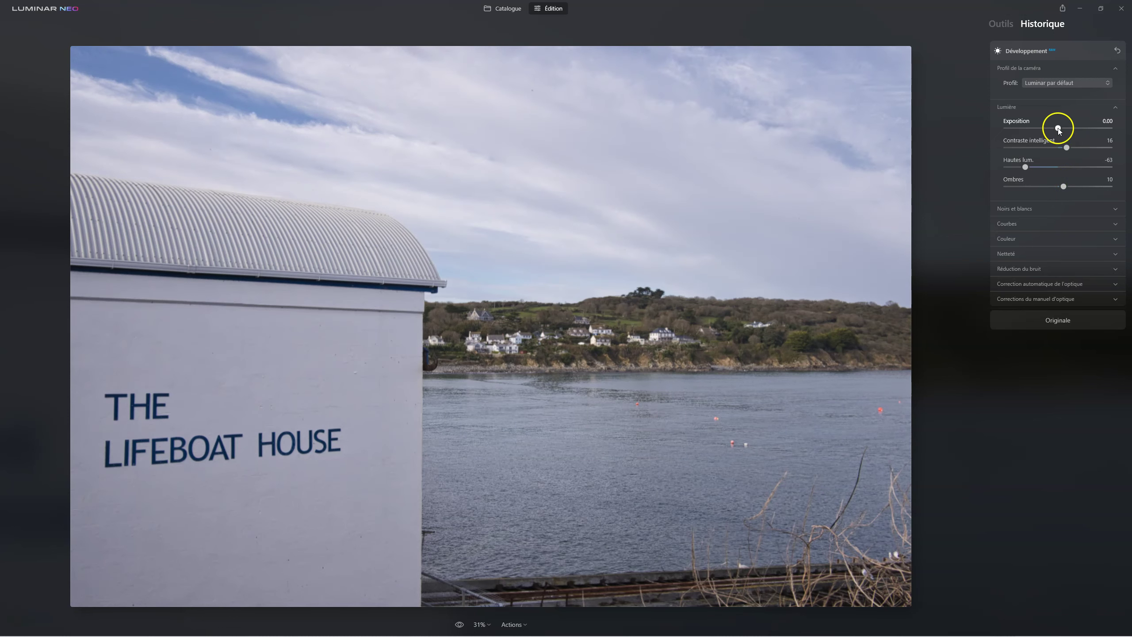
{"action": "left_click_drag", "start_coordinate": [1056, 128], "coordinate": [1051, 128]}
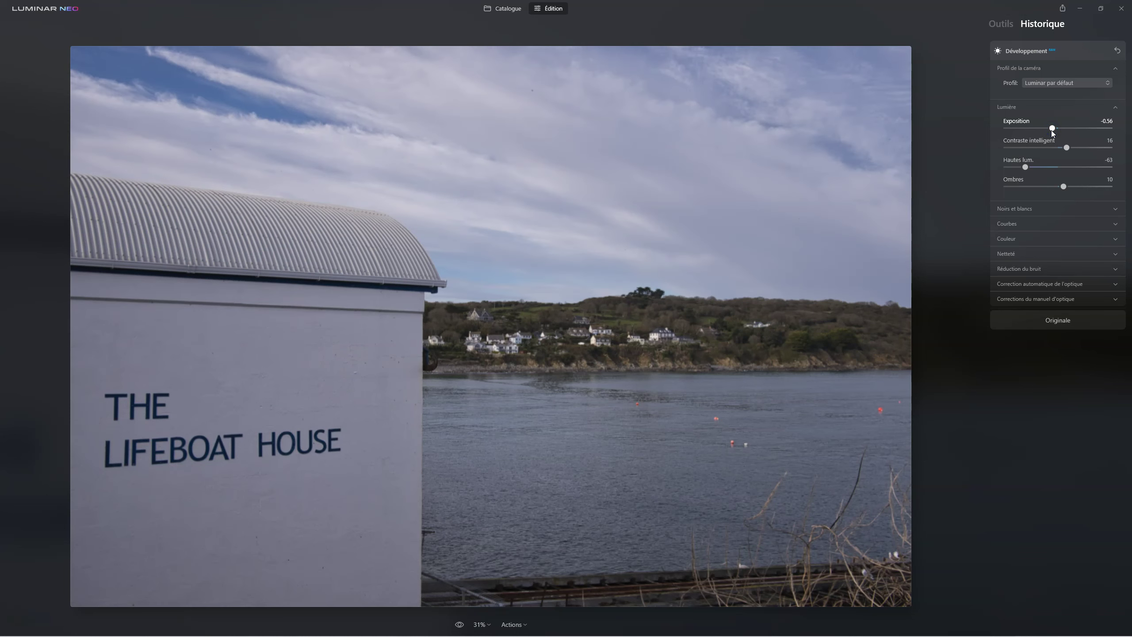
{"action": "left_click", "coordinate": [1029, 50]}
{"action": "left_click", "coordinate": [1012, 29]}
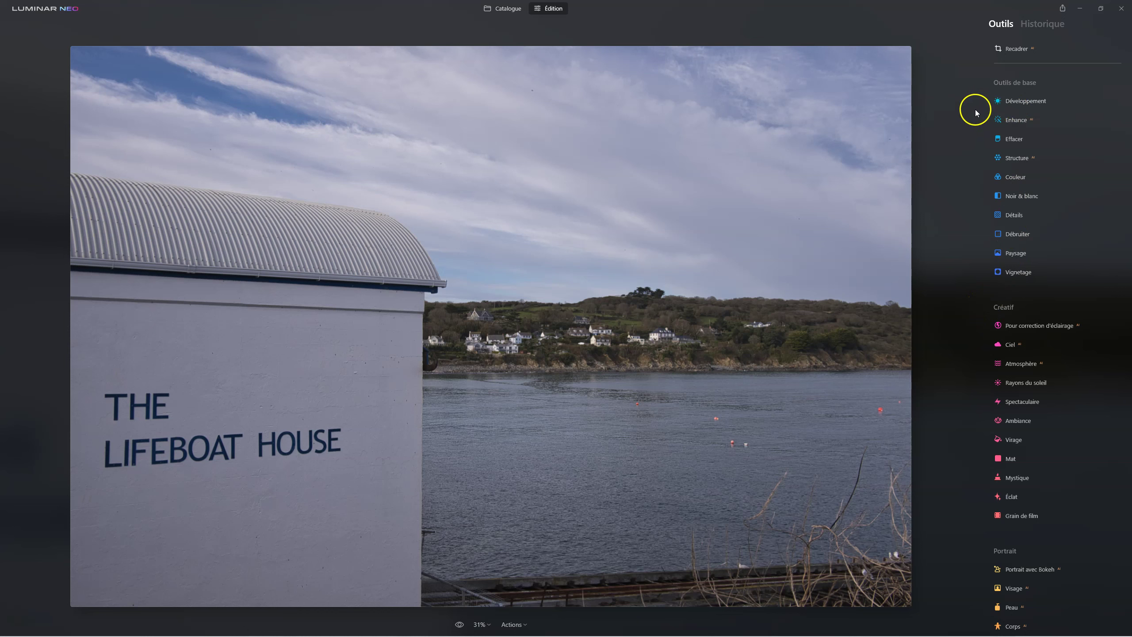
Step: Add a new Développement with Hautes lum. -32 and Exposition -0.64
{"action": "left_click", "coordinate": [1042, 27]}
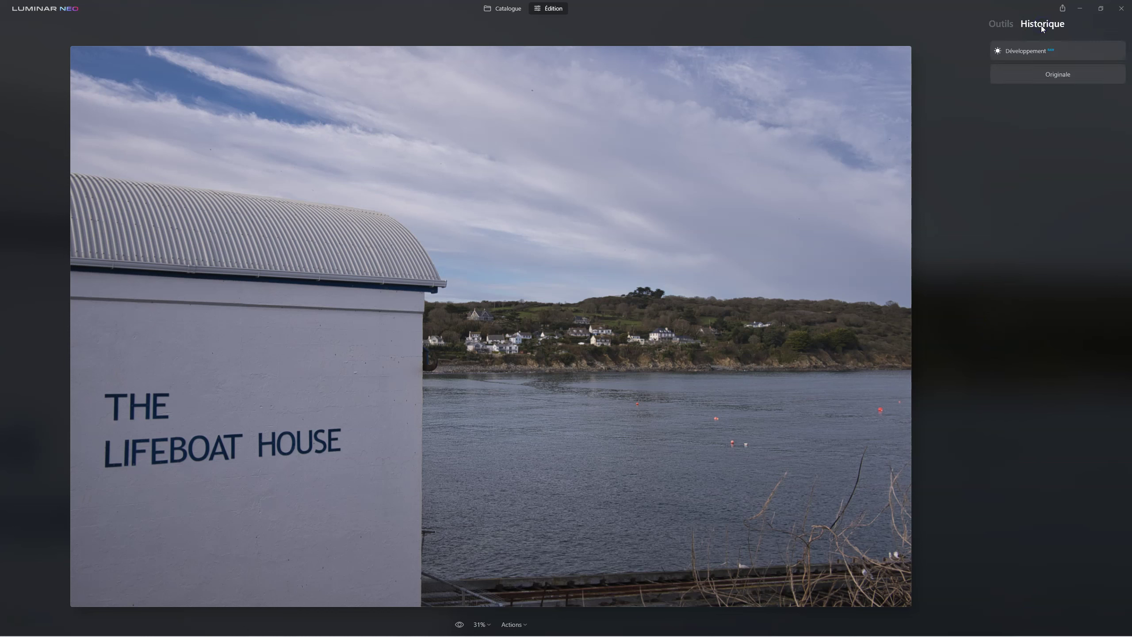
{"action": "left_click", "coordinate": [1000, 24]}
{"action": "left_click", "coordinate": [1015, 102]}
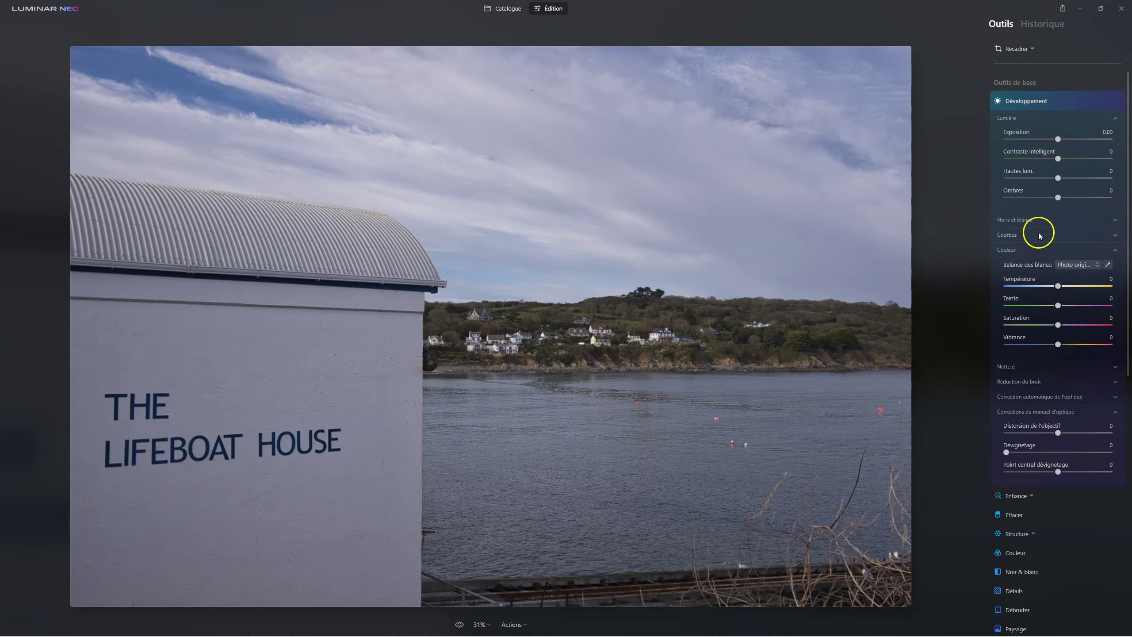
{"action": "left_click_drag", "start_coordinate": [1060, 179], "coordinate": [1044, 179]}
{"action": "left_click", "coordinate": [1055, 216]}
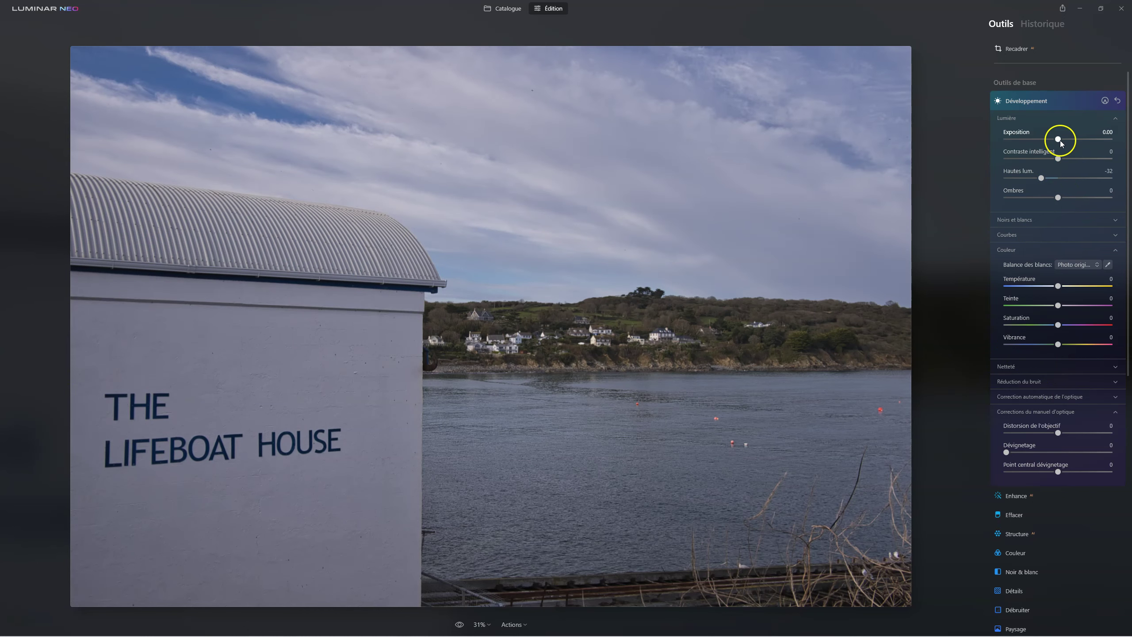
{"action": "left_click_drag", "start_coordinate": [1058, 140], "coordinate": [1053, 140]}
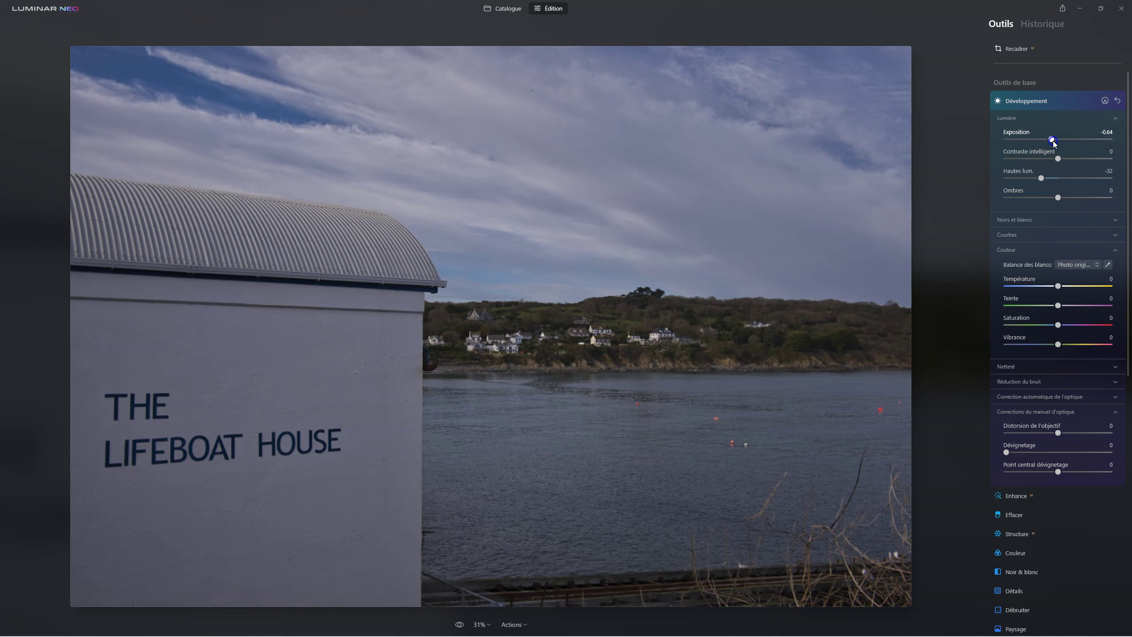
Step: Paint a brush mask over the right and left sky for this adjustment
{"action": "left_click", "coordinate": [1104, 101]}
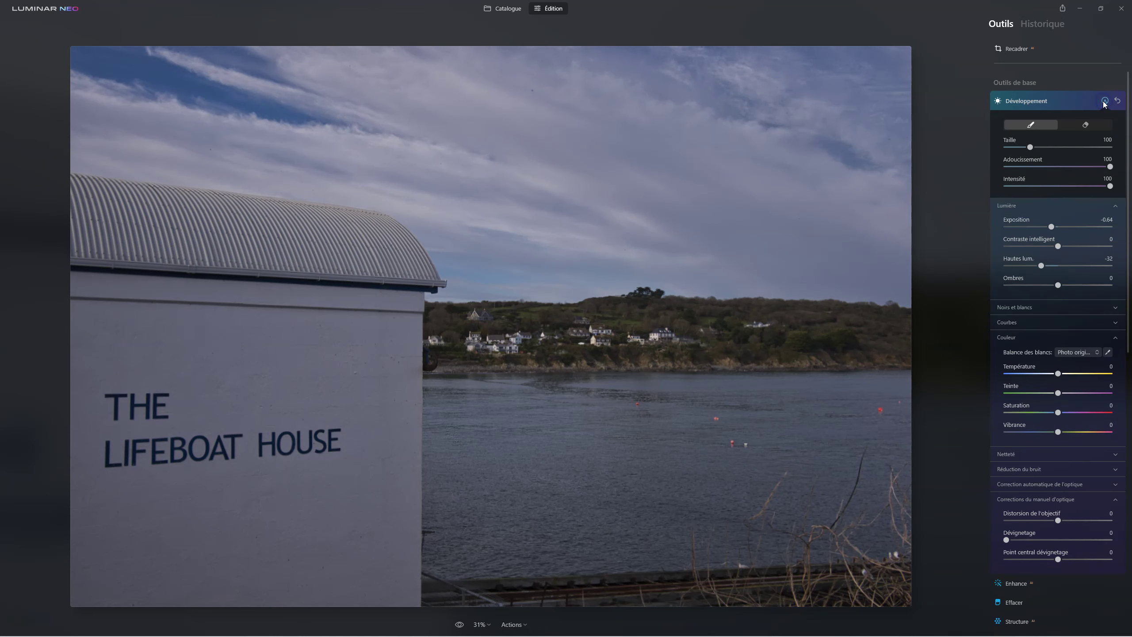
{"action": "left_click", "coordinate": [1030, 124]}
{"action": "left_click_drag", "start_coordinate": [844, 158], "coordinate": [863, 182]}
{"action": "mouse_move", "coordinate": [771, 139]}
{"action": "left_mouse_down"}
{"action": "mouse_move", "coordinate": [776, 118]}
{"action": "mouse_move", "coordinate": [737, 68]}
{"action": "mouse_move", "coordinate": [194, 78]}
{"action": "mouse_move", "coordinate": [126, 125]}
{"action": "mouse_move", "coordinate": [735, 200]}
{"action": "mouse_move", "coordinate": [853, 138]}
{"action": "mouse_move", "coordinate": [904, 70]}
{"action": "mouse_move", "coordinate": [824, 167]}
{"action": "mouse_move", "coordinate": [882, 232]}
{"action": "mouse_move", "coordinate": [886, 130]}
{"action": "mouse_move", "coordinate": [897, 298]}
{"action": "mouse_move", "coordinate": [603, 263]}
{"action": "mouse_move", "coordinate": [493, 268]}
{"action": "mouse_move", "coordinate": [448, 207]}
{"action": "left_mouse_up"}
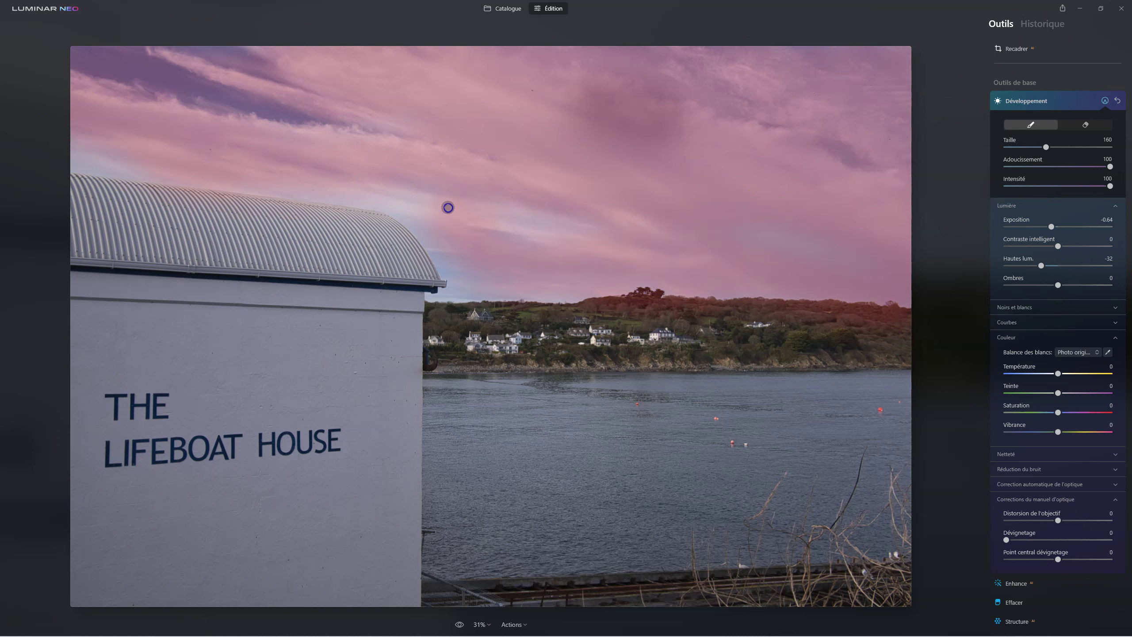
{"action": "mouse_move", "coordinate": [126, 137]}
{"action": "left_mouse_down"}
{"action": "mouse_move", "coordinate": [433, 237]}
{"action": "mouse_move", "coordinate": [460, 285]}
{"action": "mouse_move", "coordinate": [463, 272]}
{"action": "left_mouse_up"}
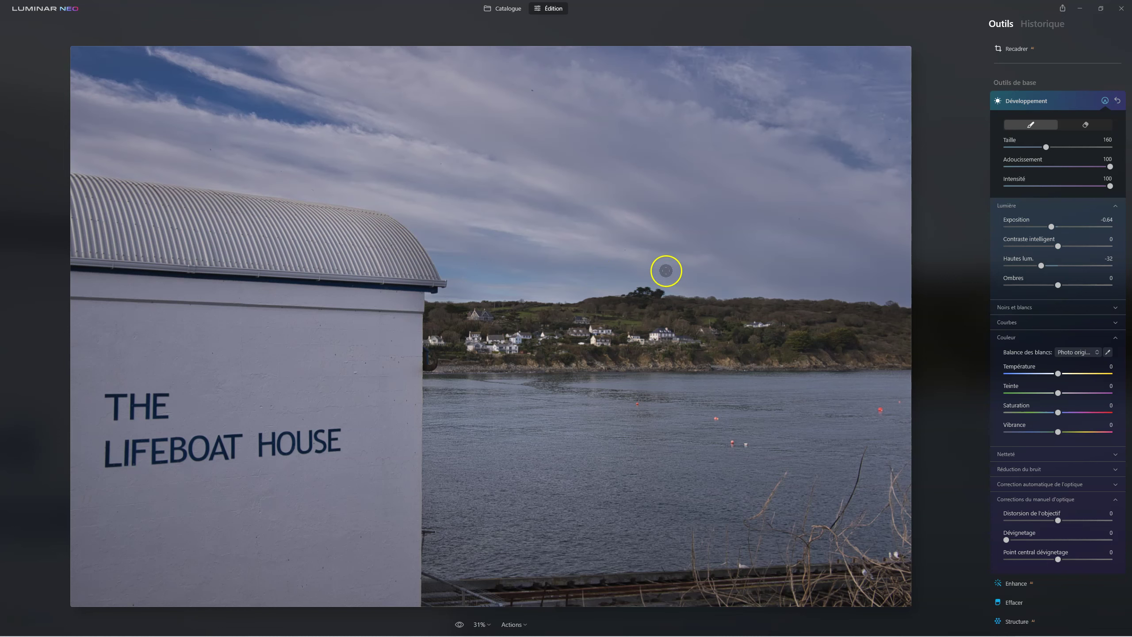
Step: Erase the mask spill along the roof edge and repaint the sky above it
{"action": "left_click", "coordinate": [1086, 124]}
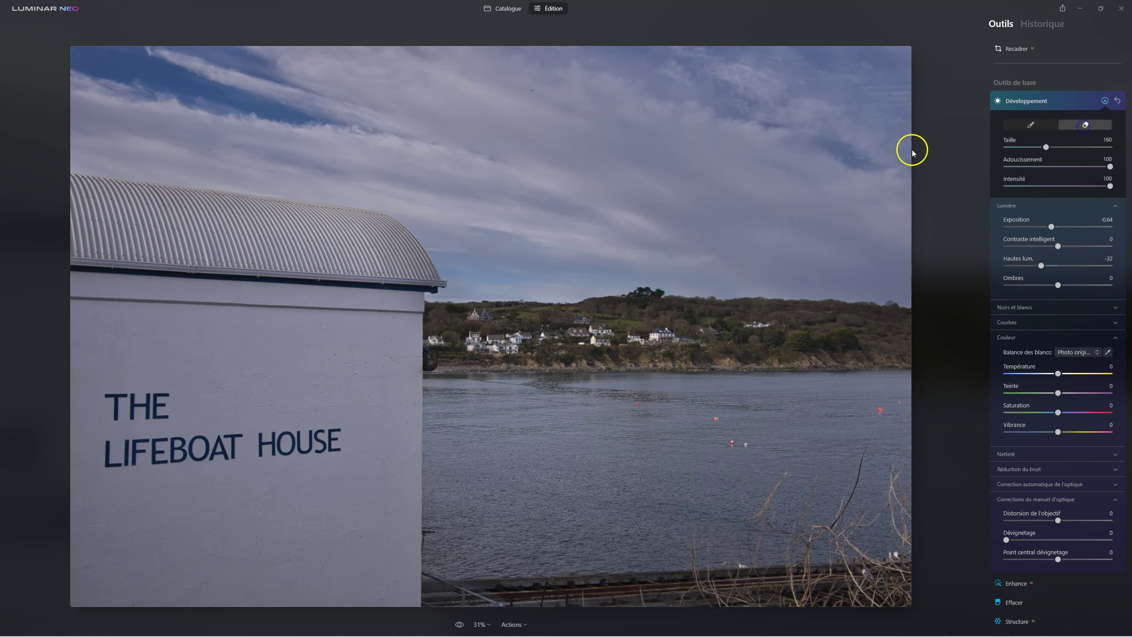
{"action": "mouse_move", "coordinate": [387, 244]}
{"action": "left_mouse_down"}
{"action": "mouse_move", "coordinate": [396, 234]}
{"action": "mouse_move", "coordinate": [346, 229]}
{"action": "left_mouse_up"}
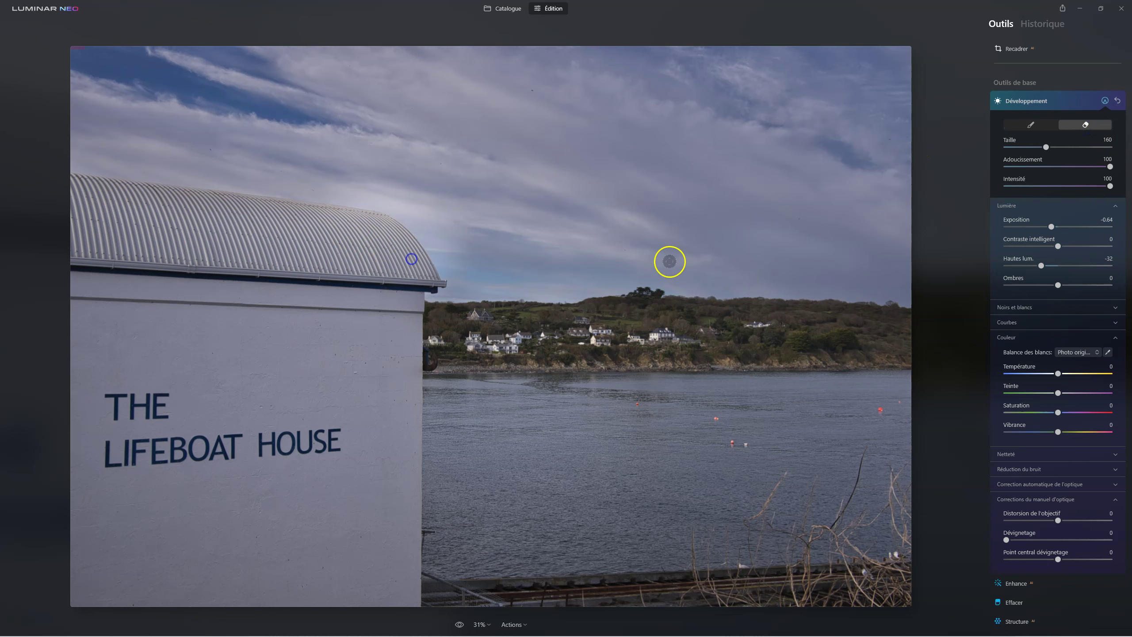
{"action": "left_click", "coordinate": [1025, 124]}
{"action": "left_click_drag", "start_coordinate": [414, 181], "coordinate": [423, 183]}
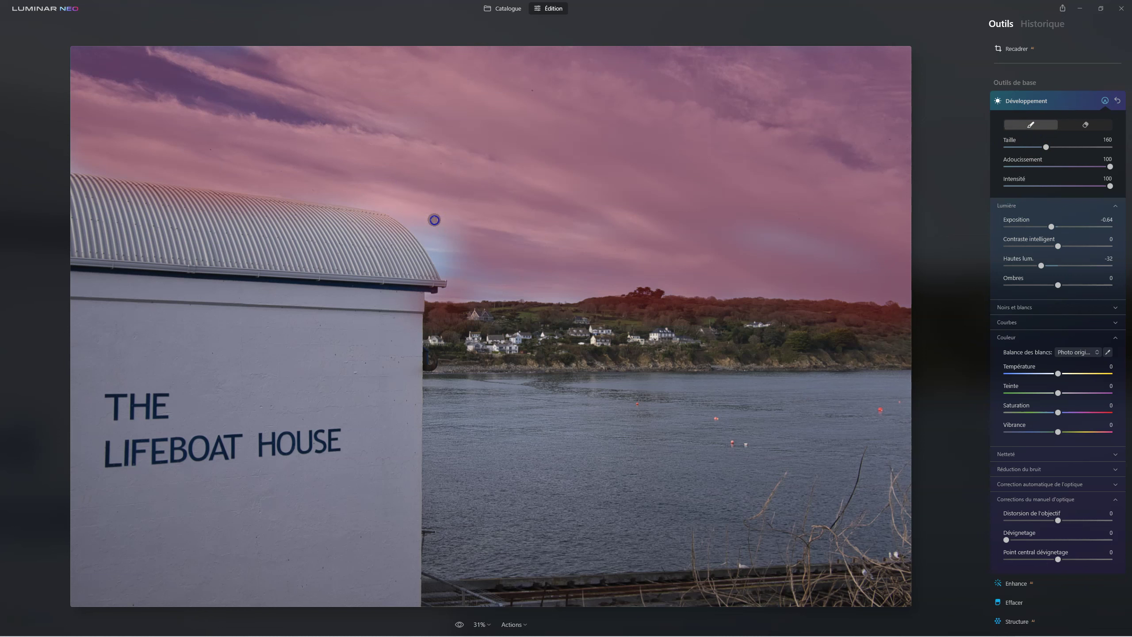
{"action": "left_click_drag", "start_coordinate": [462, 253], "coordinate": [463, 254]}
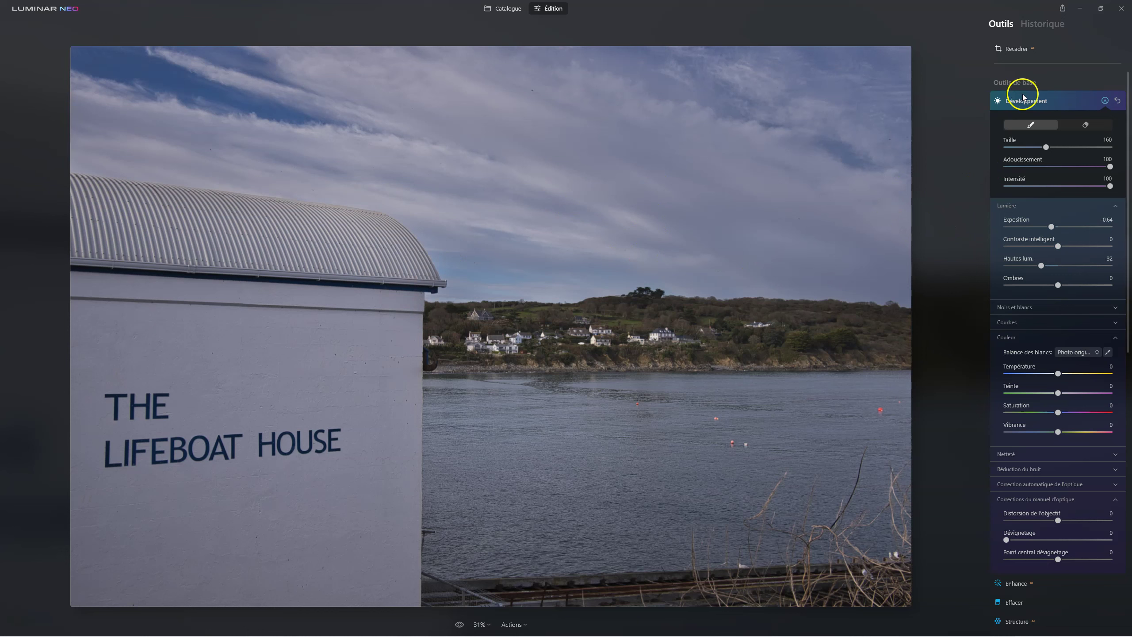
Step: Collapse and reopen the Développement adjustments while switching between Historique and Outils
{"action": "left_click", "coordinate": [1022, 102]}
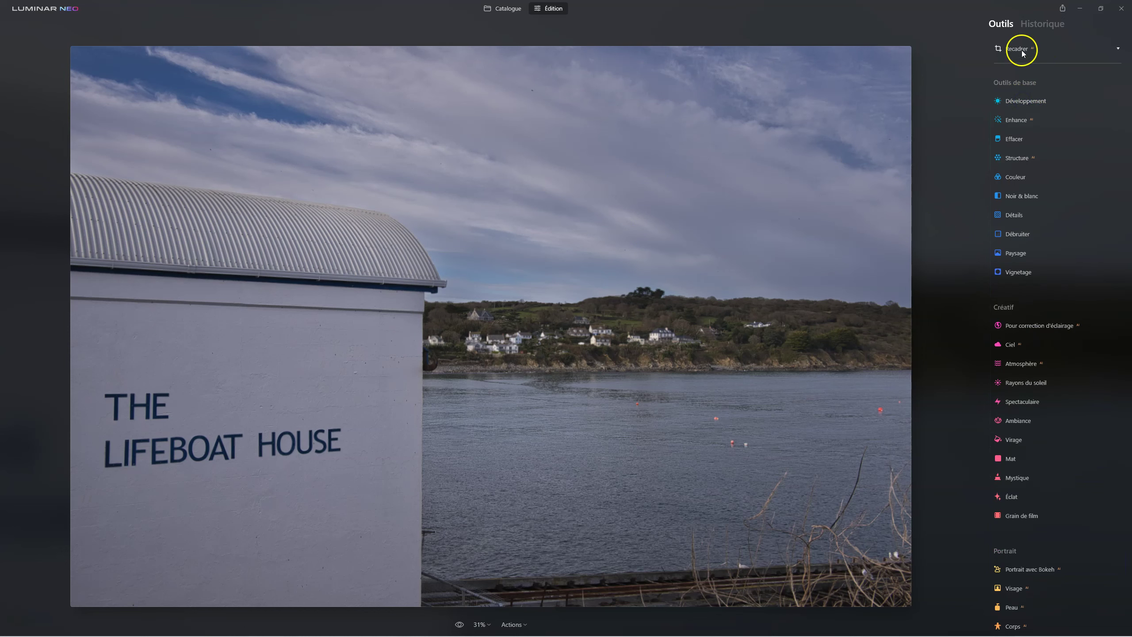
{"action": "left_click", "coordinate": [1045, 25]}
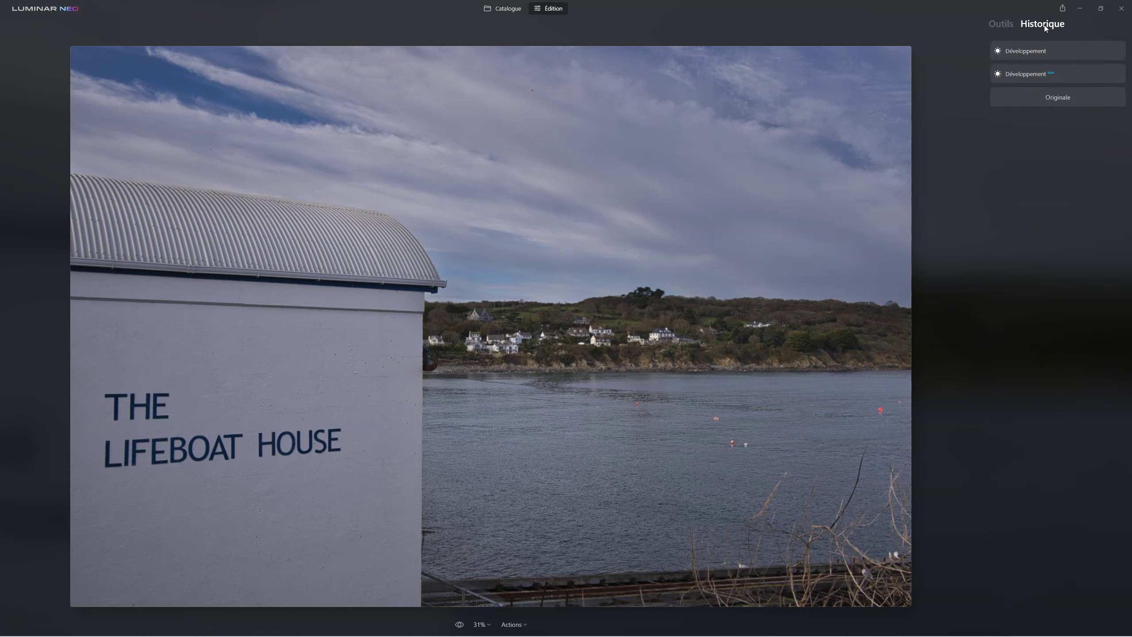
{"action": "left_click", "coordinate": [1003, 25]}
{"action": "left_click", "coordinate": [1023, 103]}
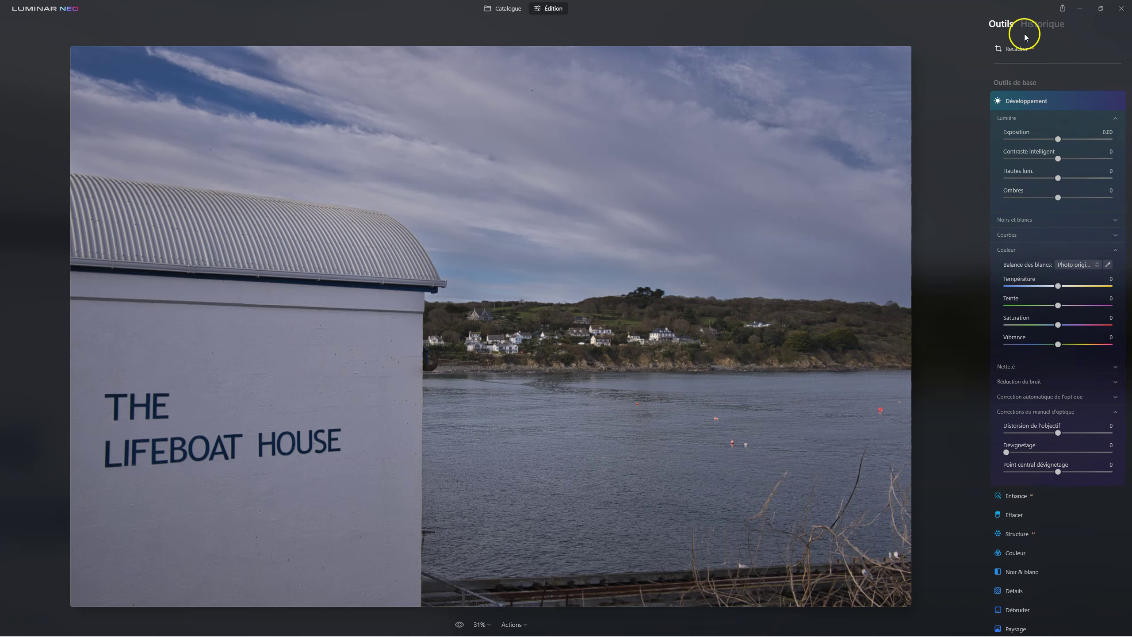
{"action": "left_click", "coordinate": [1045, 26]}
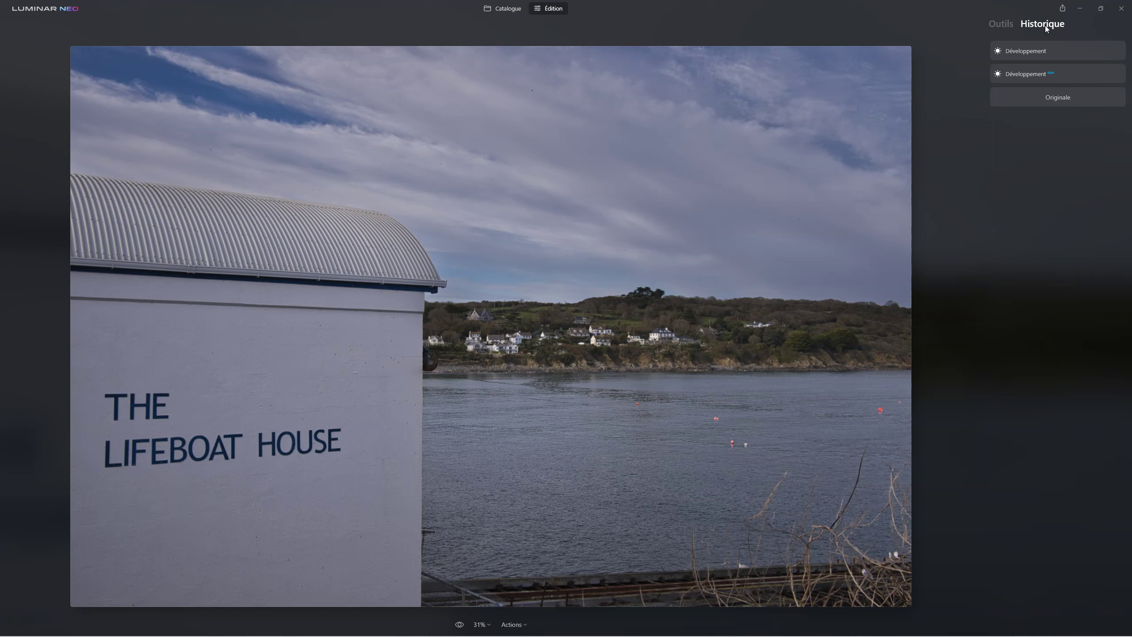
{"action": "left_click", "coordinate": [1001, 23]}
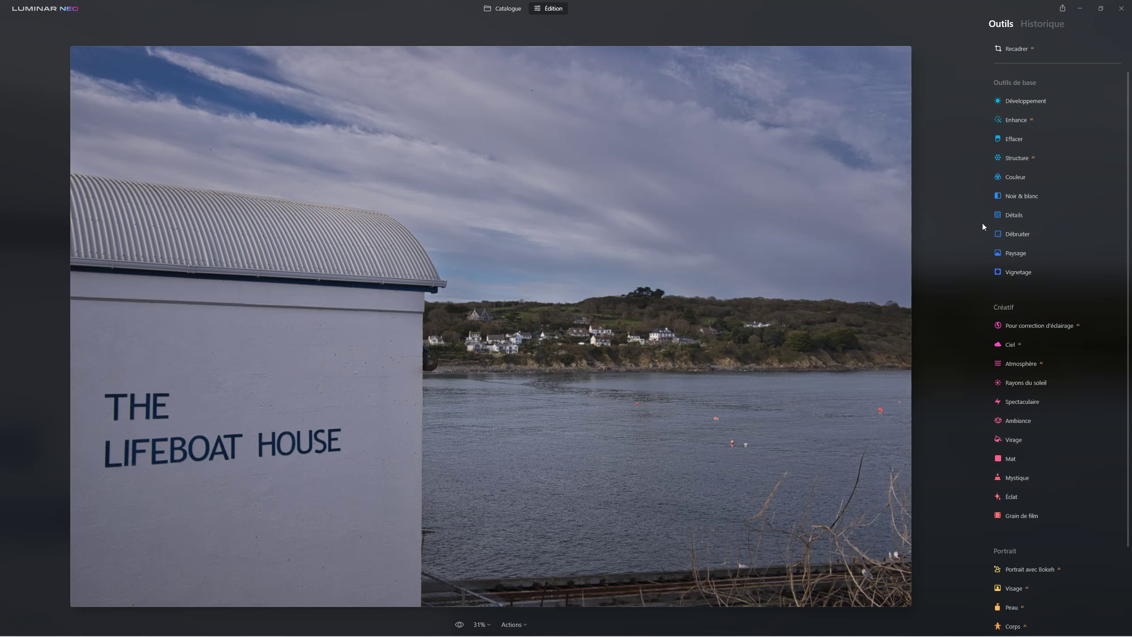
Step: Inspect both Développement steps in the edit history, then return to the tools list
{"action": "left_click", "coordinate": [1042, 27]}
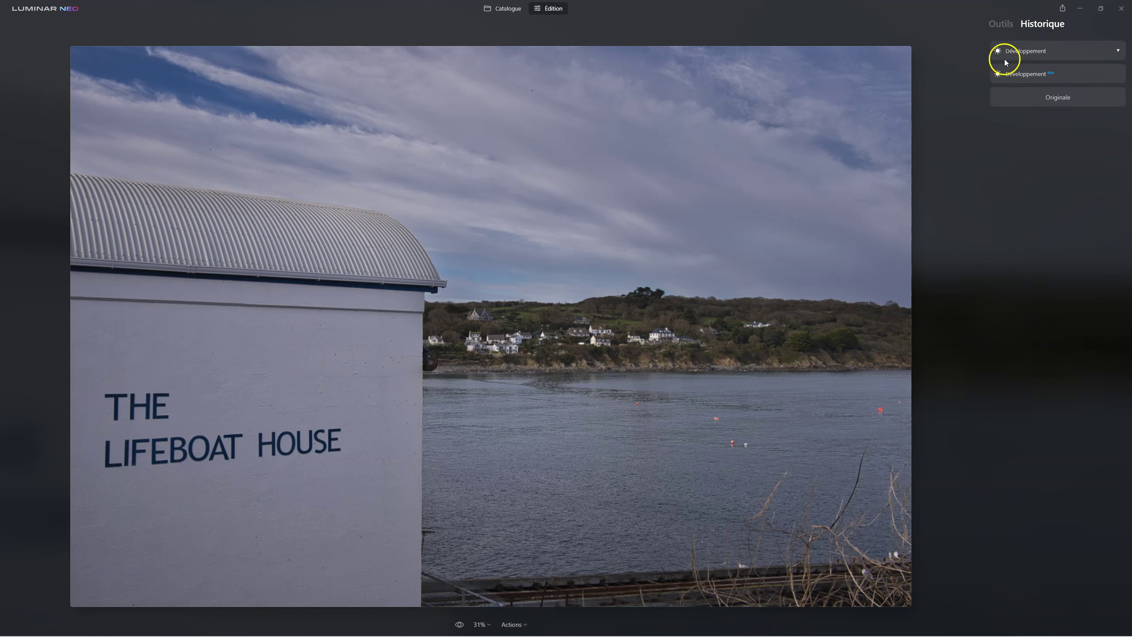
{"action": "left_click", "coordinate": [1015, 77]}
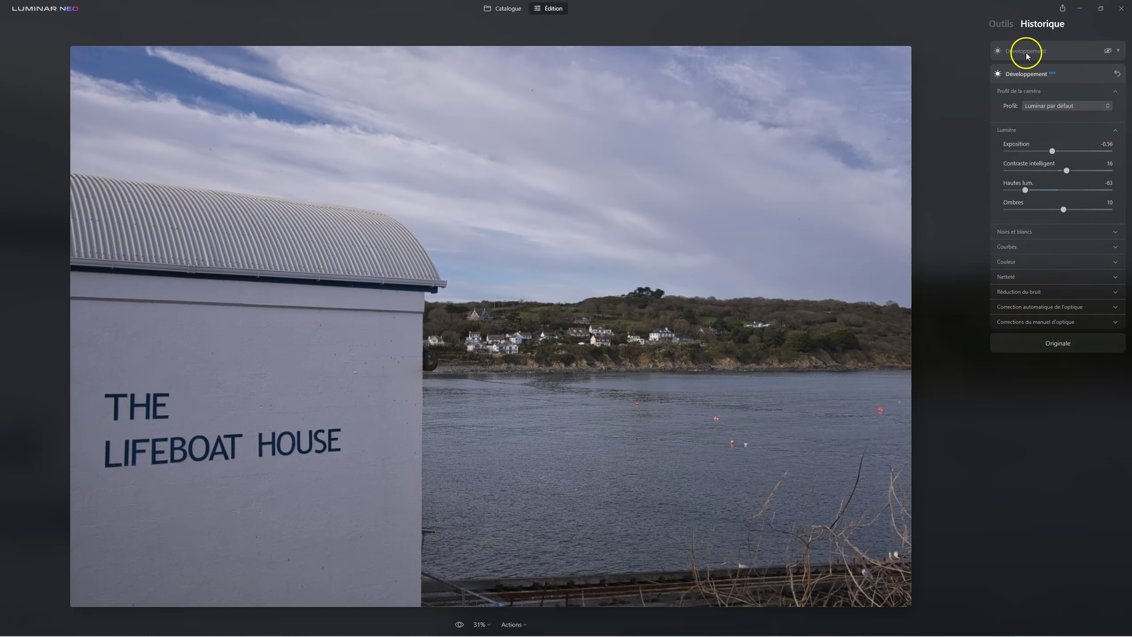
{"action": "left_click", "coordinate": [1025, 53]}
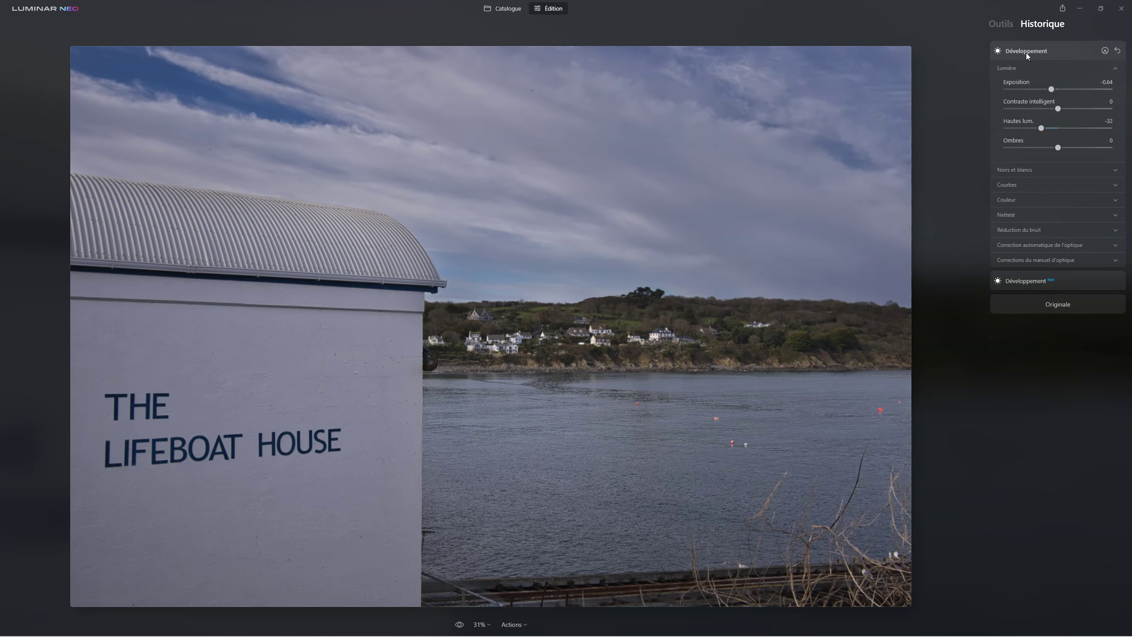
{"action": "left_click", "coordinate": [996, 26]}
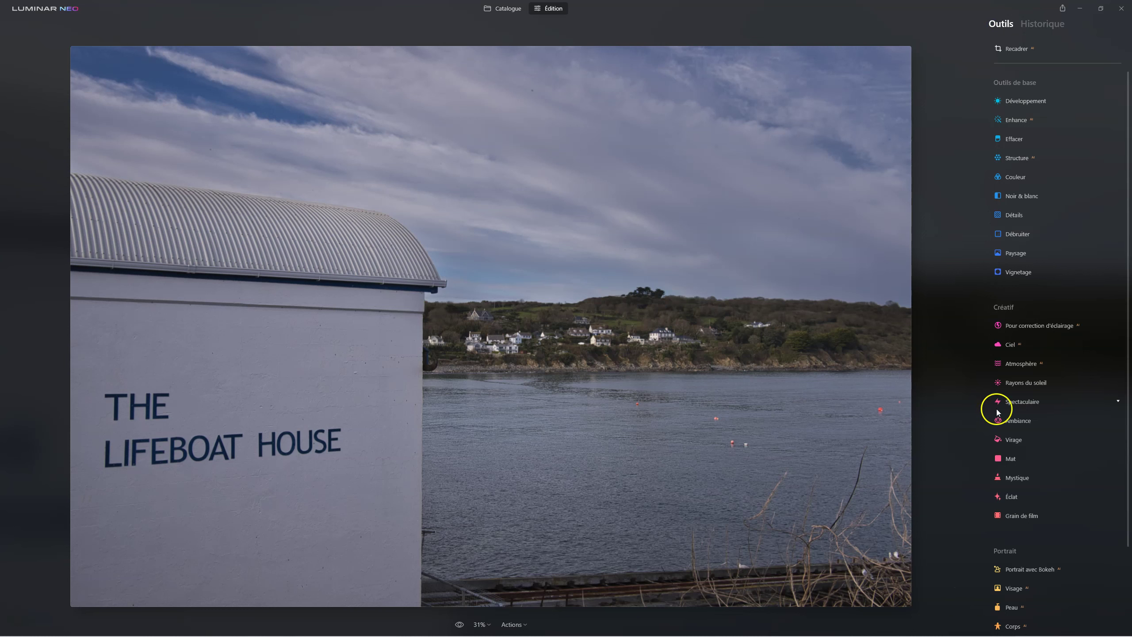
{"action": "left_click", "coordinate": [1041, 25]}
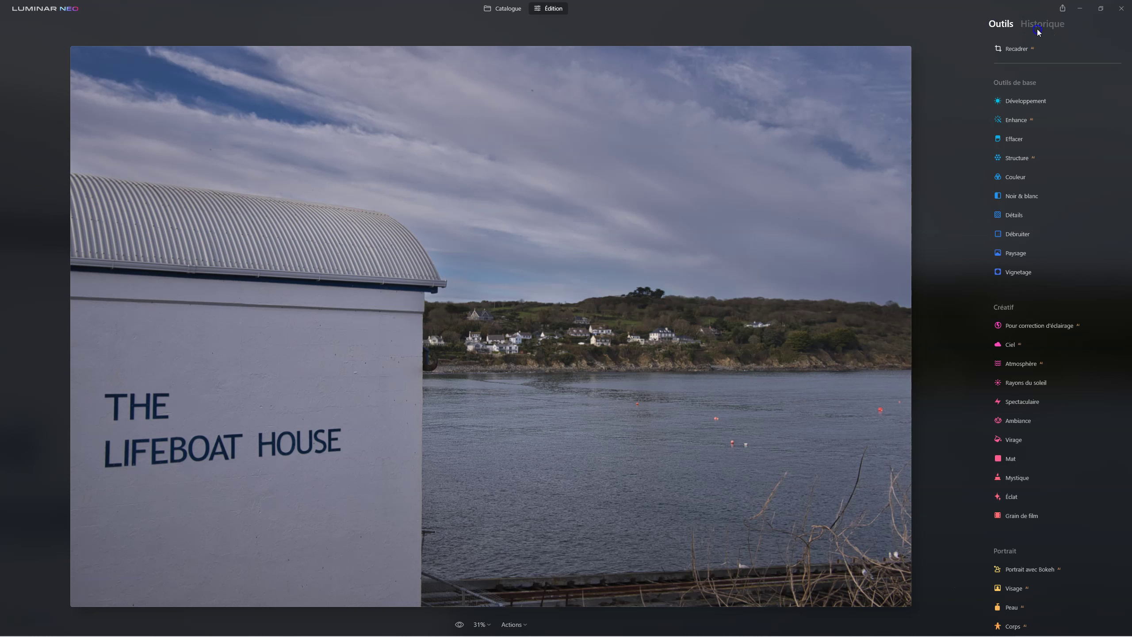
{"action": "mouse_move", "coordinate": [1056, 50]}
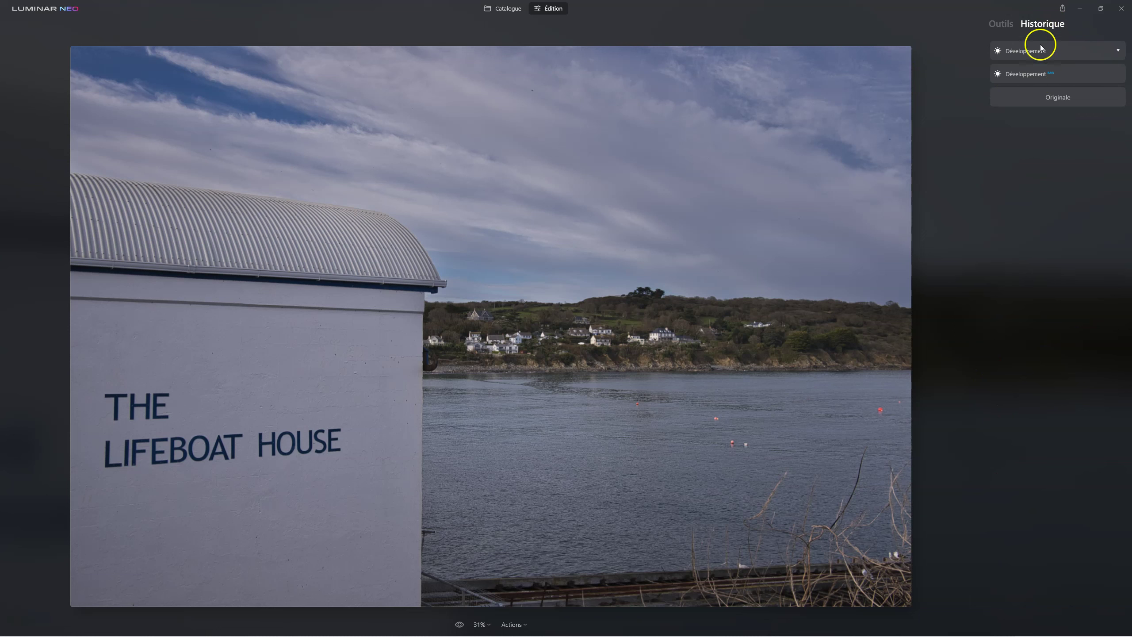
{"action": "left_click", "coordinate": [1010, 28]}
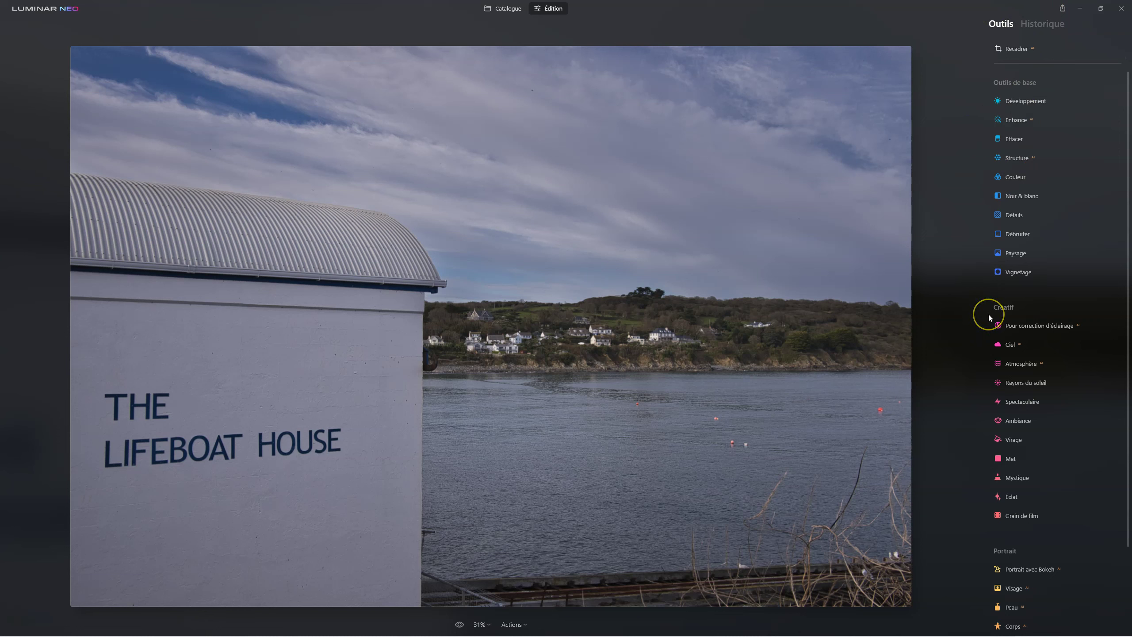
Step: Expand Enhance and try raising Accent to 40, then collapse it
{"action": "left_click", "coordinate": [1016, 121]}
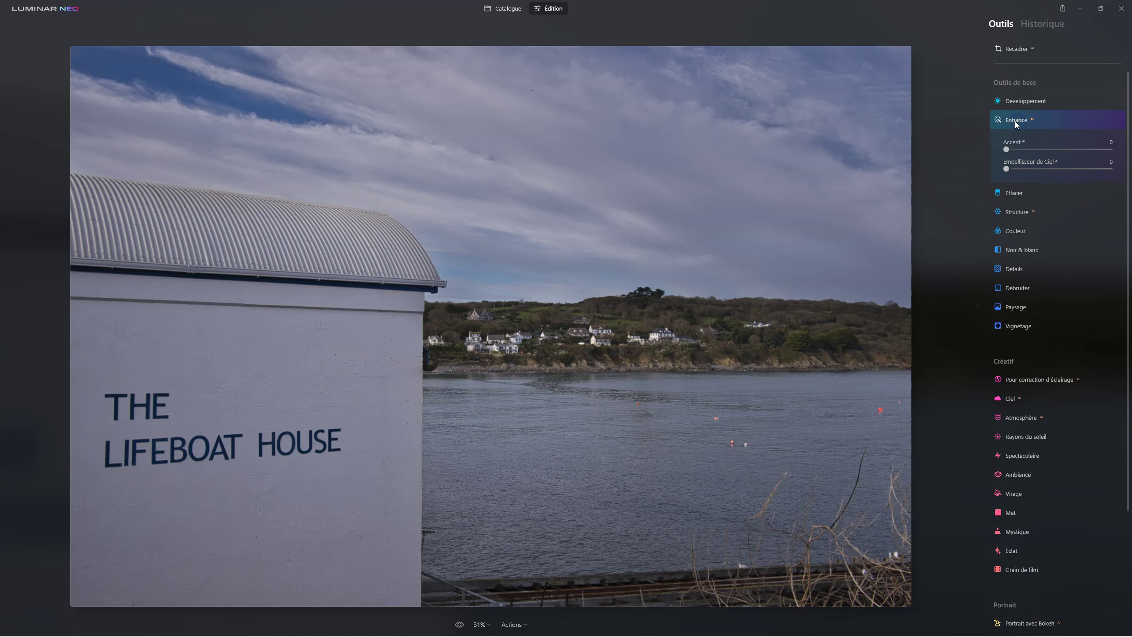
{"action": "left_click_drag", "start_coordinate": [1013, 153], "coordinate": [1049, 150]}
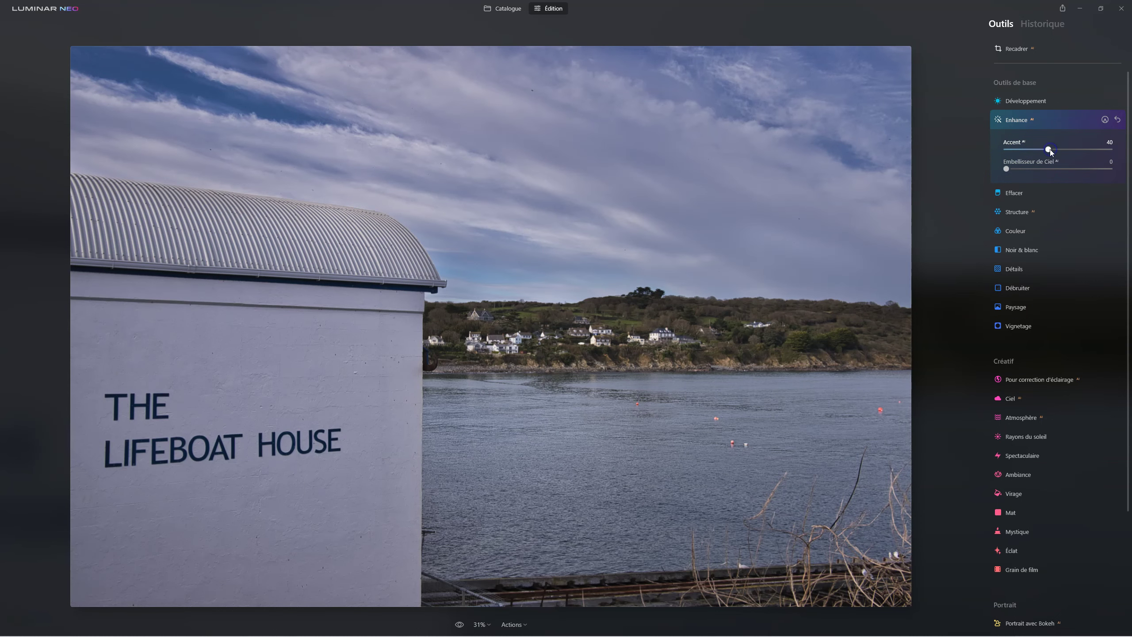
{"action": "left_click", "coordinate": [923, 184]}
{"action": "left_click", "coordinate": [1019, 122]}
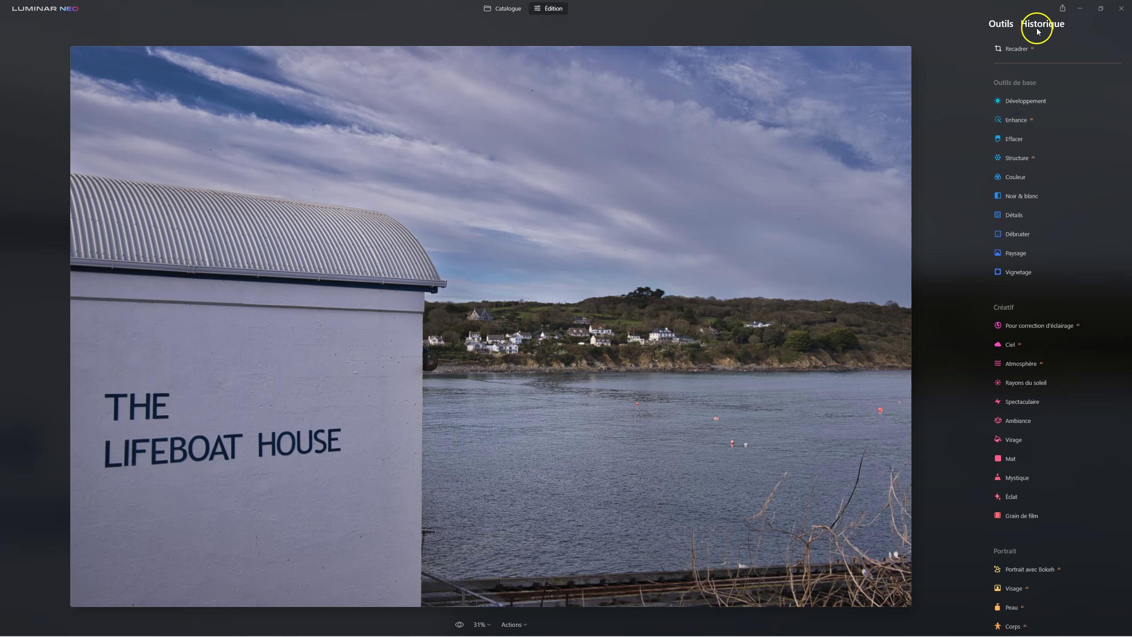
Step: Check the history, reopen Enhance and push Accent from 33 up to 63
{"action": "left_click", "coordinate": [1036, 25]}
{"action": "left_click", "coordinate": [1002, 24]}
{"action": "left_click", "coordinate": [1012, 119]}
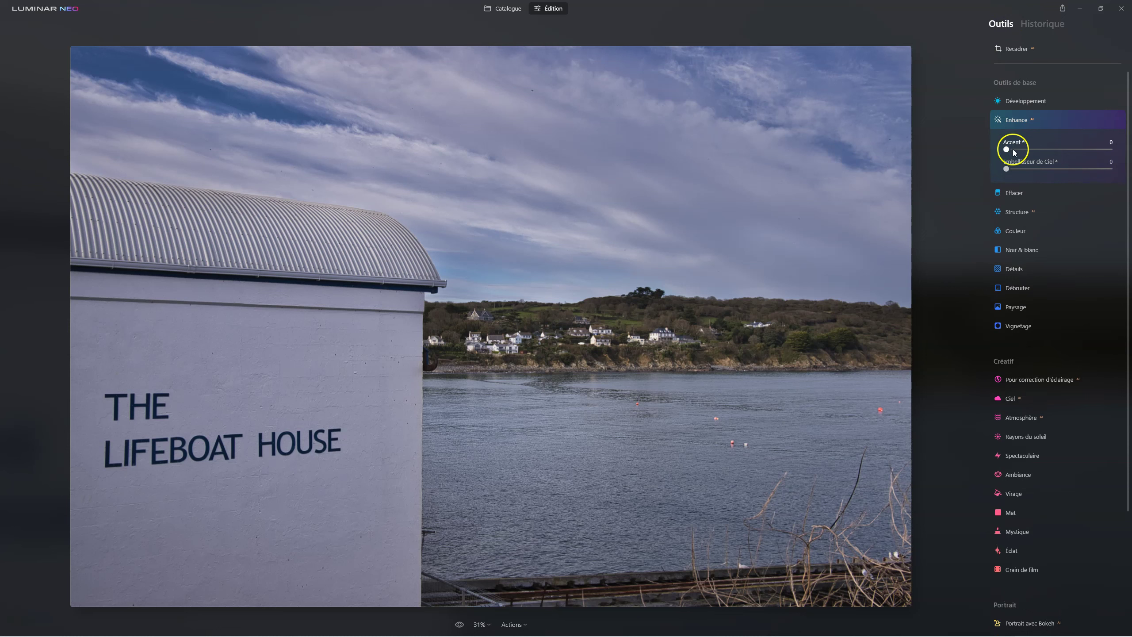
{"action": "left_click_drag", "start_coordinate": [1030, 150], "coordinate": [1043, 151]}
{"action": "left_click", "coordinate": [1043, 150]}
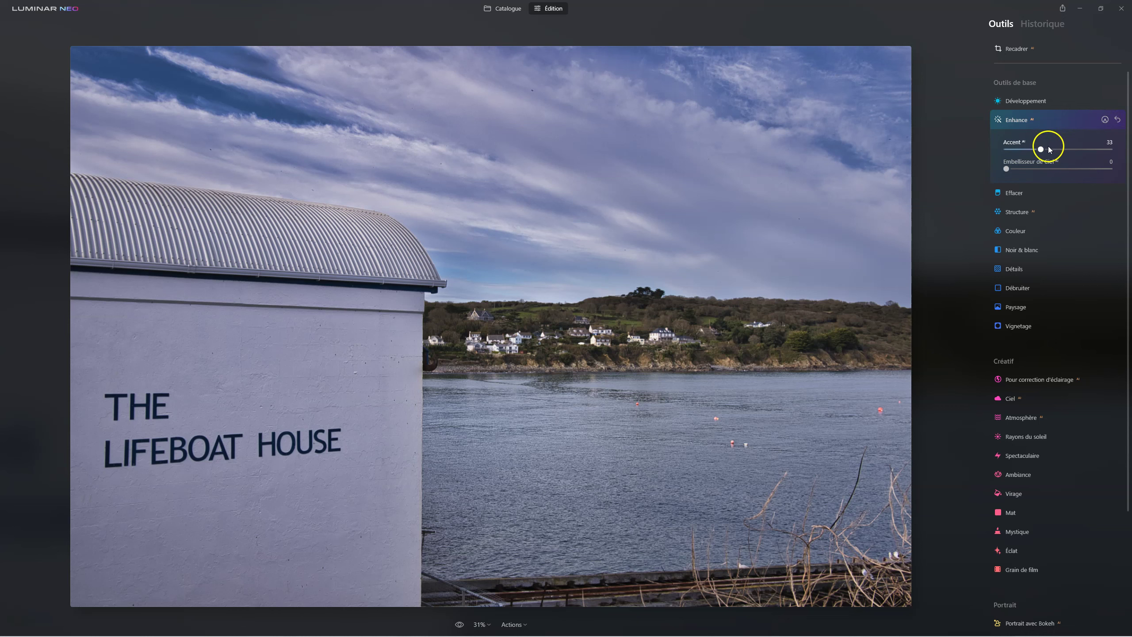
{"action": "left_click_drag", "start_coordinate": [1040, 152], "coordinate": [1072, 152]}
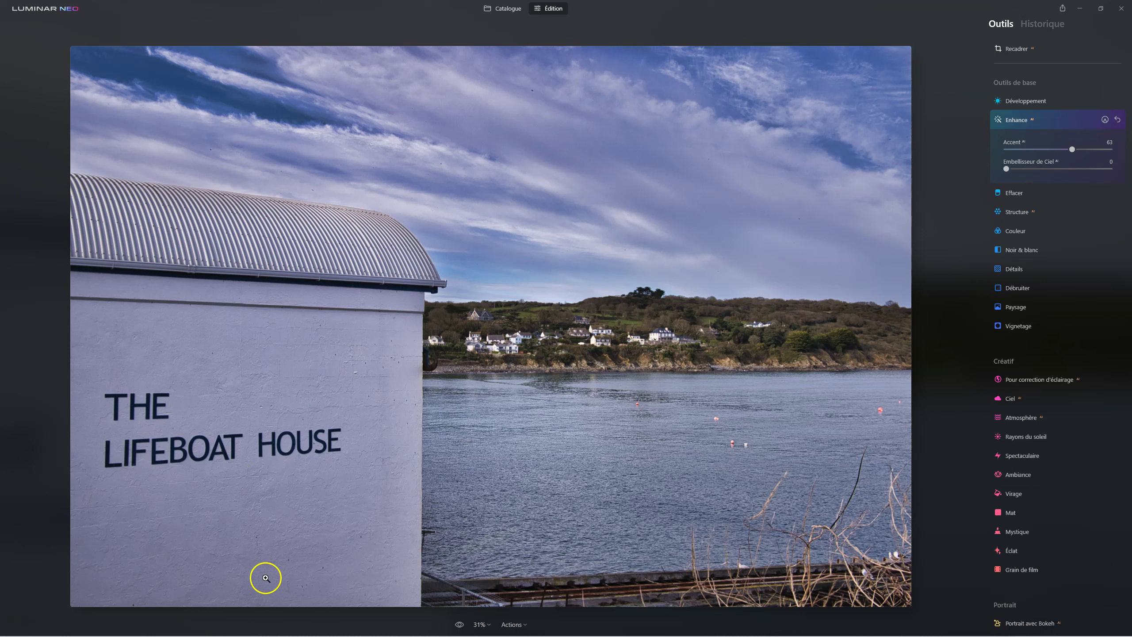
Step: Brush an Enhance mask over the whole Lifeboat House wall, touching up small gaps
{"action": "left_click", "coordinate": [1105, 121]}
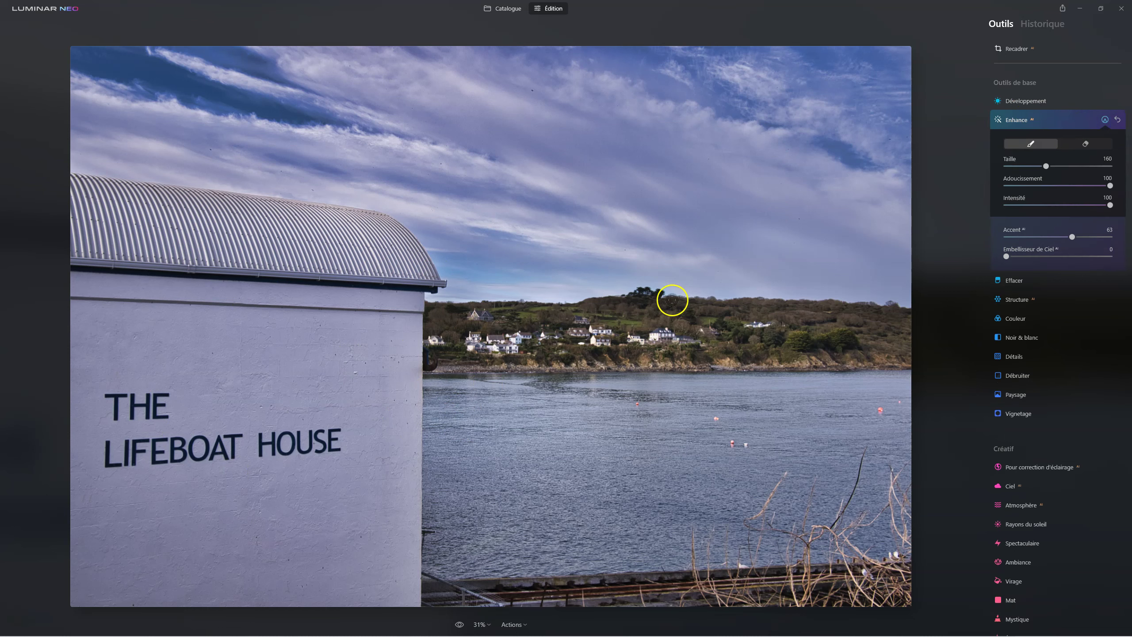
{"action": "mouse_move", "coordinate": [258, 328]}
{"action": "left_mouse_down"}
{"action": "mouse_move", "coordinate": [152, 336]}
{"action": "mouse_move", "coordinate": [92, 320]}
{"action": "mouse_move", "coordinate": [91, 567]}
{"action": "mouse_move", "coordinate": [245, 465]}
{"action": "mouse_move", "coordinate": [205, 391]}
{"action": "mouse_move", "coordinate": [150, 482]}
{"action": "left_mouse_up"}
{"action": "mouse_move", "coordinate": [271, 306]}
{"action": "left_mouse_down"}
{"action": "mouse_move", "coordinate": [392, 306]}
{"action": "mouse_move", "coordinate": [357, 417]}
{"action": "mouse_move", "coordinate": [202, 600]}
{"action": "left_mouse_up"}
{"action": "mouse_move", "coordinate": [147, 558]}
{"action": "left_mouse_down"}
{"action": "mouse_move", "coordinate": [323, 523]}
{"action": "mouse_move", "coordinate": [389, 465]}
{"action": "mouse_move", "coordinate": [331, 598]}
{"action": "mouse_move", "coordinate": [399, 575]}
{"action": "left_mouse_up"}
{"action": "left_click", "coordinate": [381, 414]}
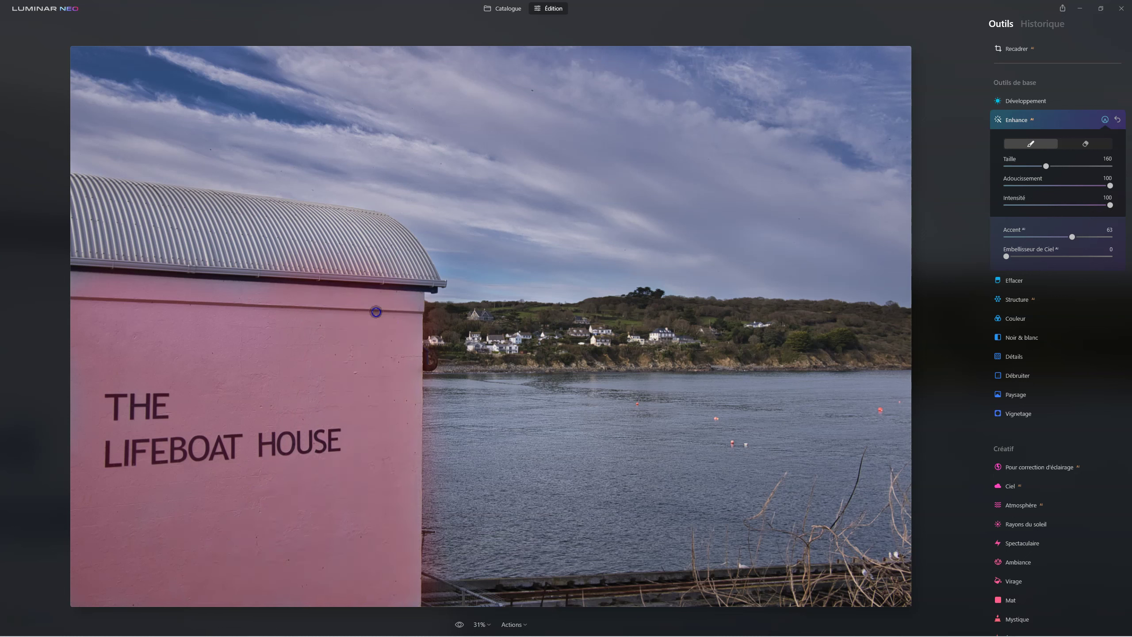
{"action": "left_click", "coordinate": [120, 424]}
{"action": "left_click", "coordinate": [64, 440]}
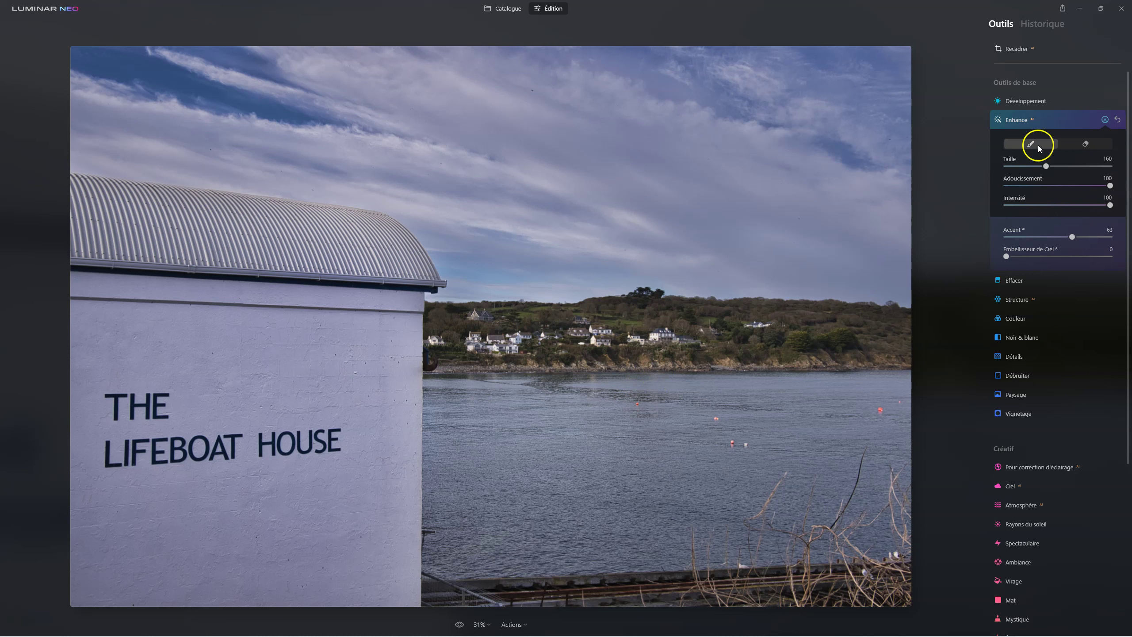
Step: Collapse Enhance and review the list of steps in the edit history
{"action": "left_click", "coordinate": [1024, 120]}
{"action": "left_click", "coordinate": [1042, 25]}
{"action": "left_click", "coordinate": [1068, 75]}
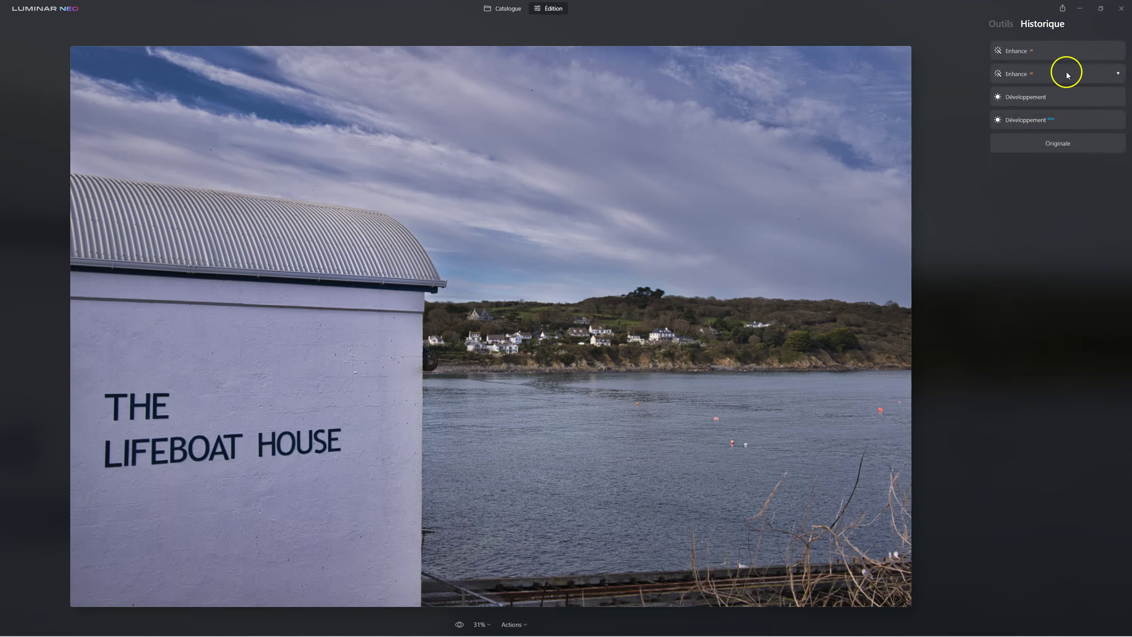
Step: Raise the historic Développement step's Contraste intelligent to 44, then check the Enhance step
{"action": "left_click", "coordinate": [1002, 23]}
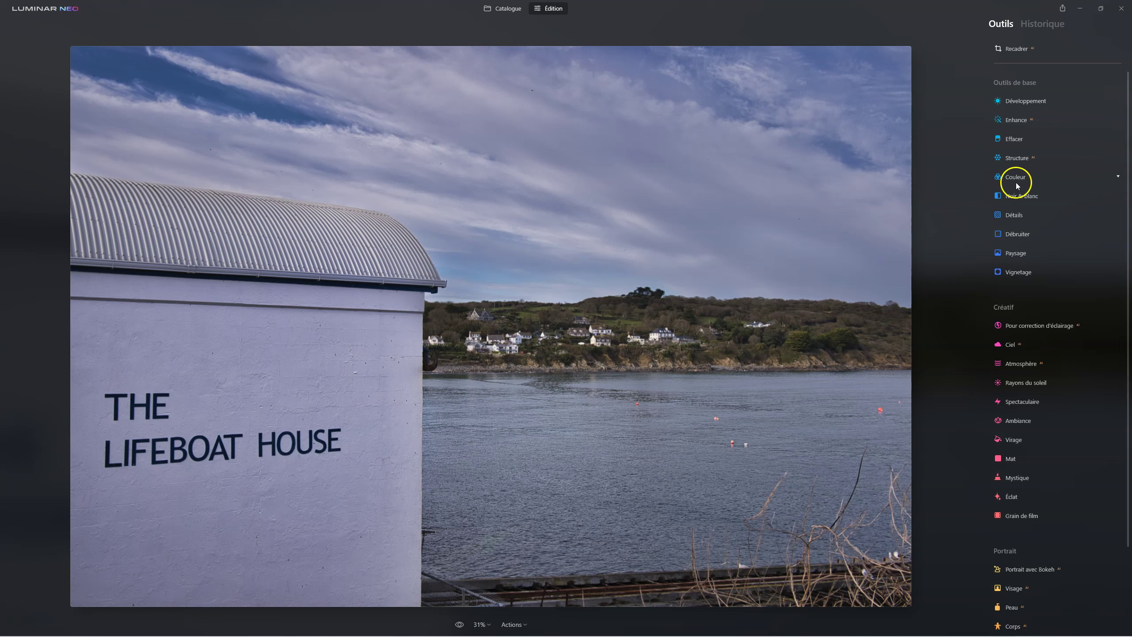
{"action": "left_click", "coordinate": [1042, 26]}
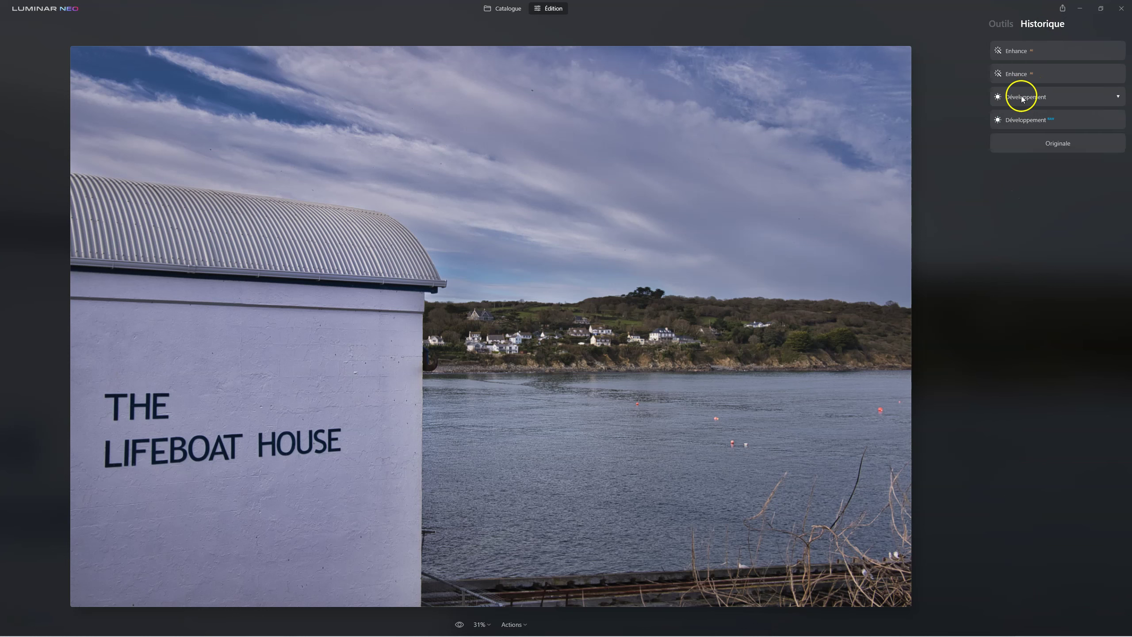
{"action": "left_click", "coordinate": [1022, 97]}
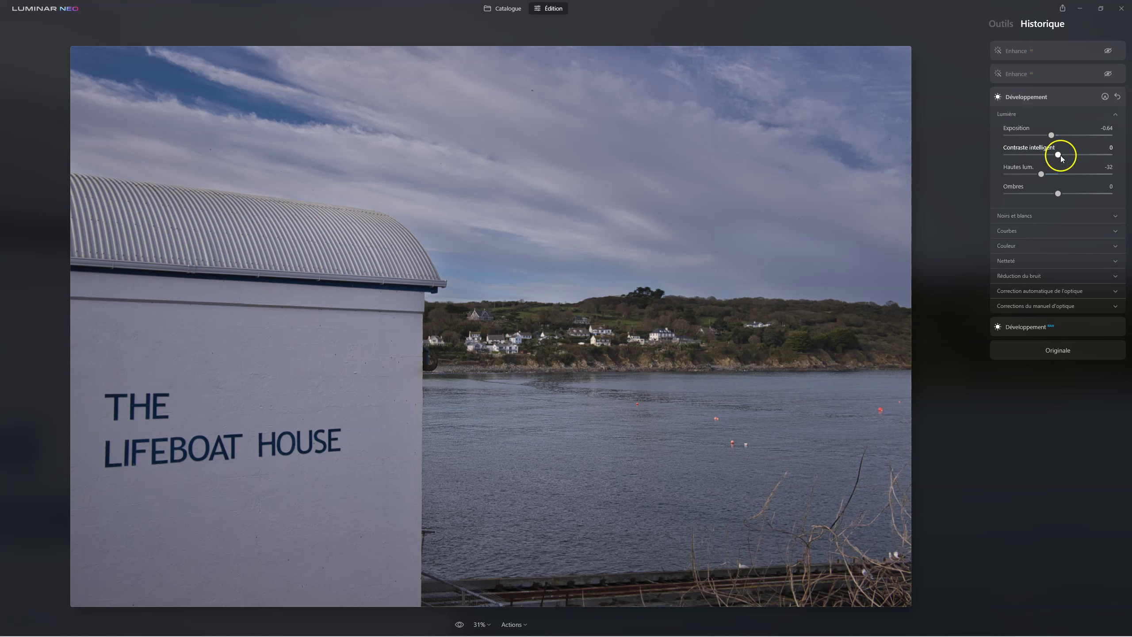
{"action": "left_click_drag", "start_coordinate": [1059, 155], "coordinate": [1082, 156]}
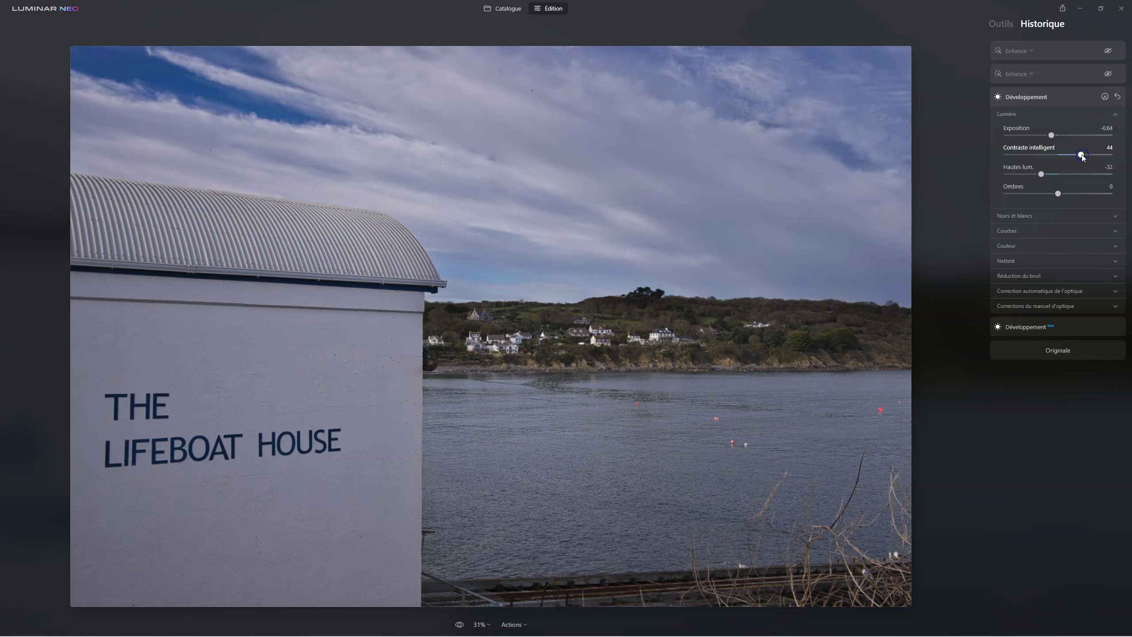
{"action": "left_click", "coordinate": [1013, 53]}
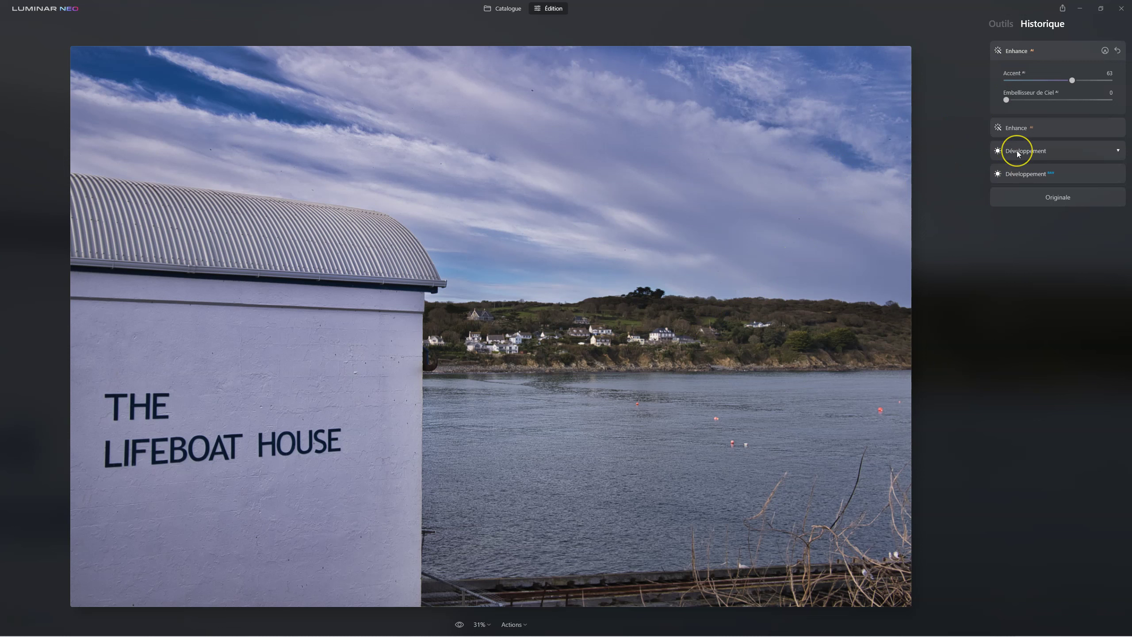
{"action": "left_click", "coordinate": [1000, 24]}
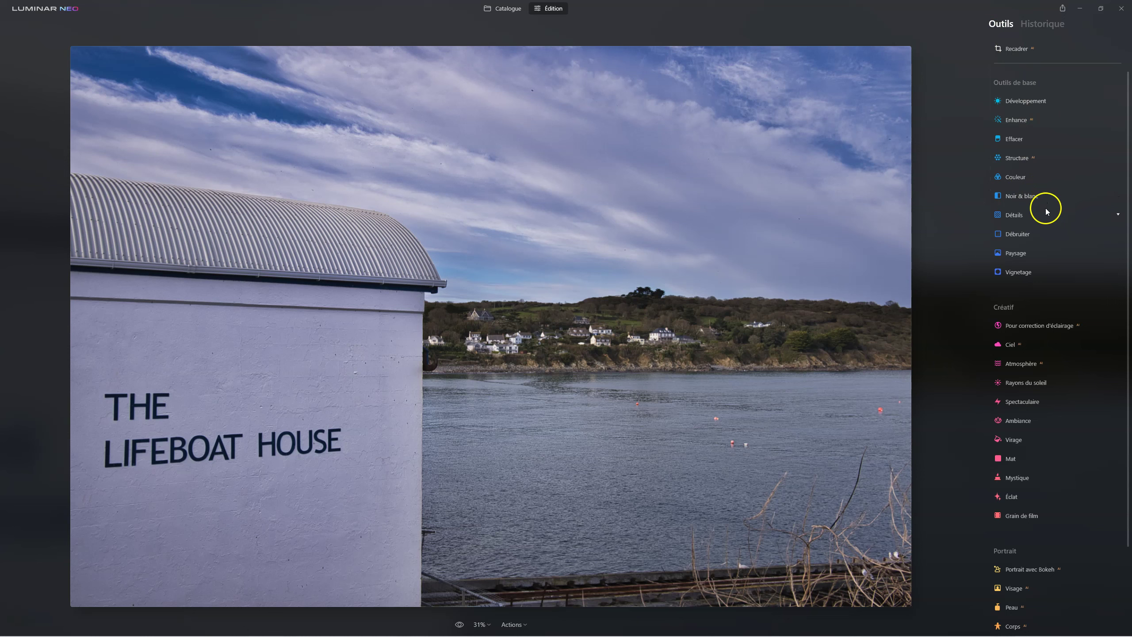
Step: Set Structure Quantité to 38, leaving Renforcer at 0, then collapse Structure
{"action": "left_click", "coordinate": [1018, 157]}
{"action": "left_click_drag", "start_coordinate": [1060, 187], "coordinate": [1071, 188]}
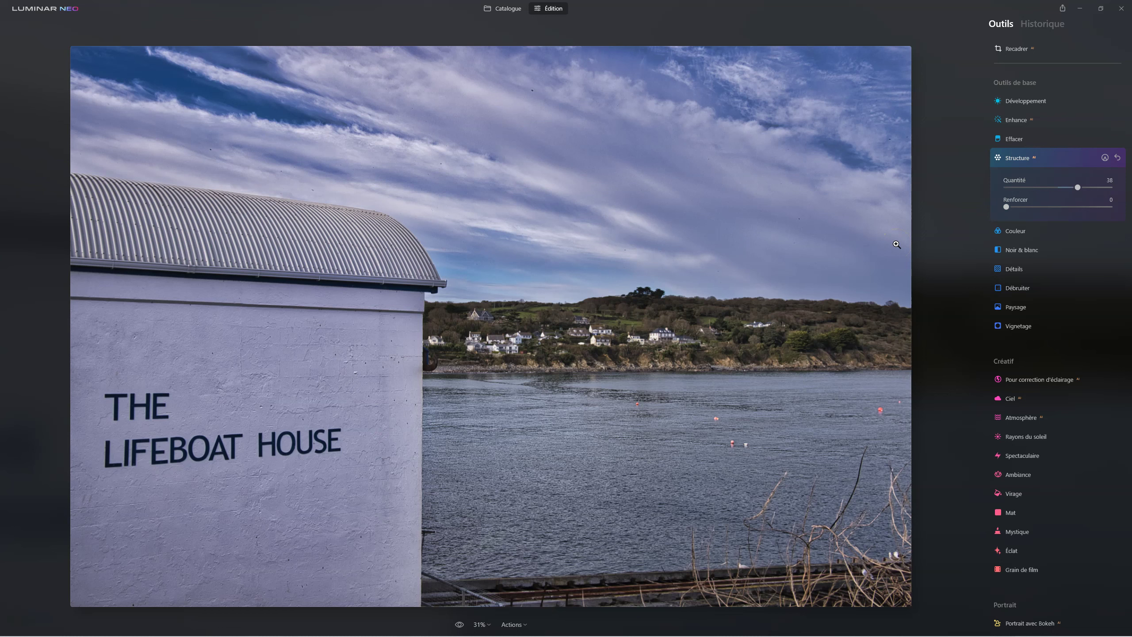
{"action": "left_click", "coordinate": [892, 234]}
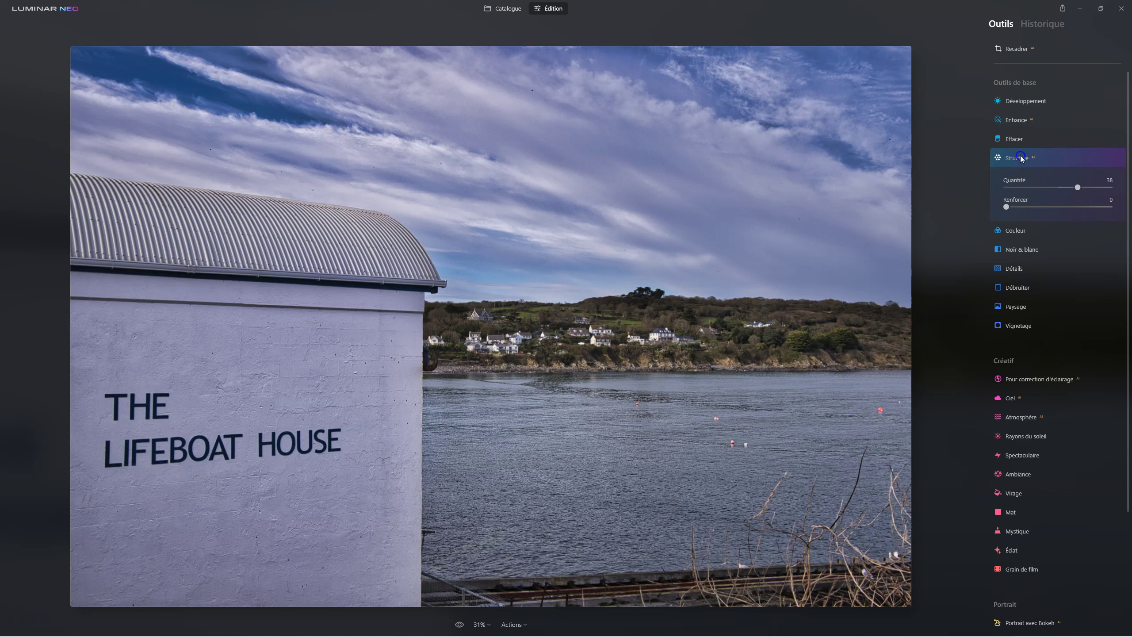
{"action": "left_click", "coordinate": [1020, 157]}
Step: Open the edit history and review the Structure step's Quantité setting
{"action": "left_click", "coordinate": [1038, 25]}
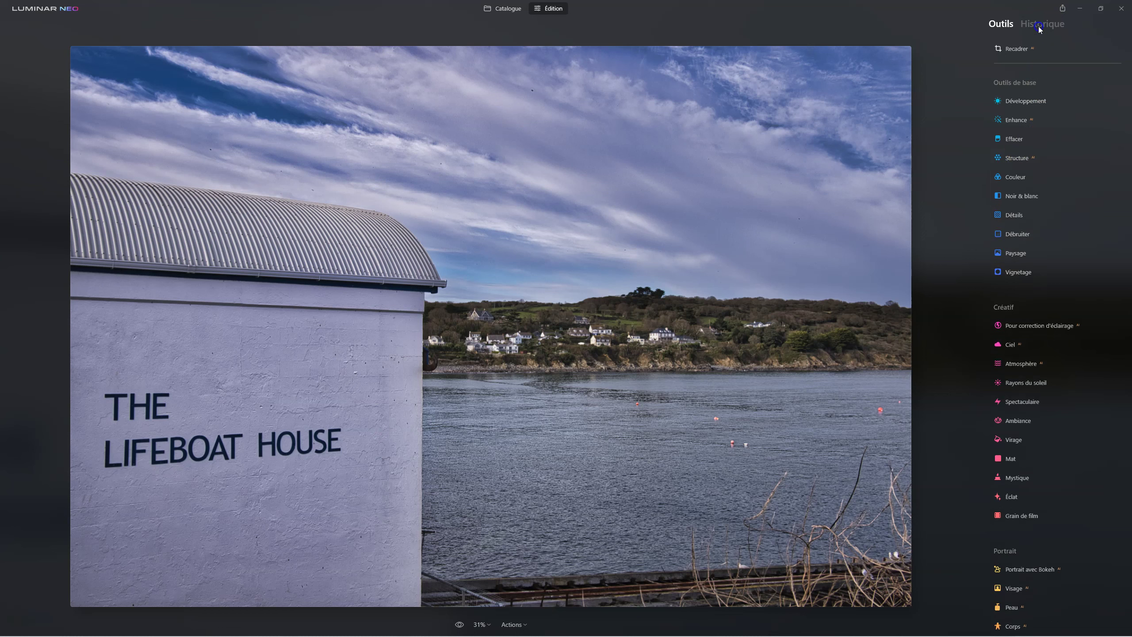
{"action": "left_click", "coordinate": [1038, 25]}
{"action": "left_click", "coordinate": [1019, 52]}
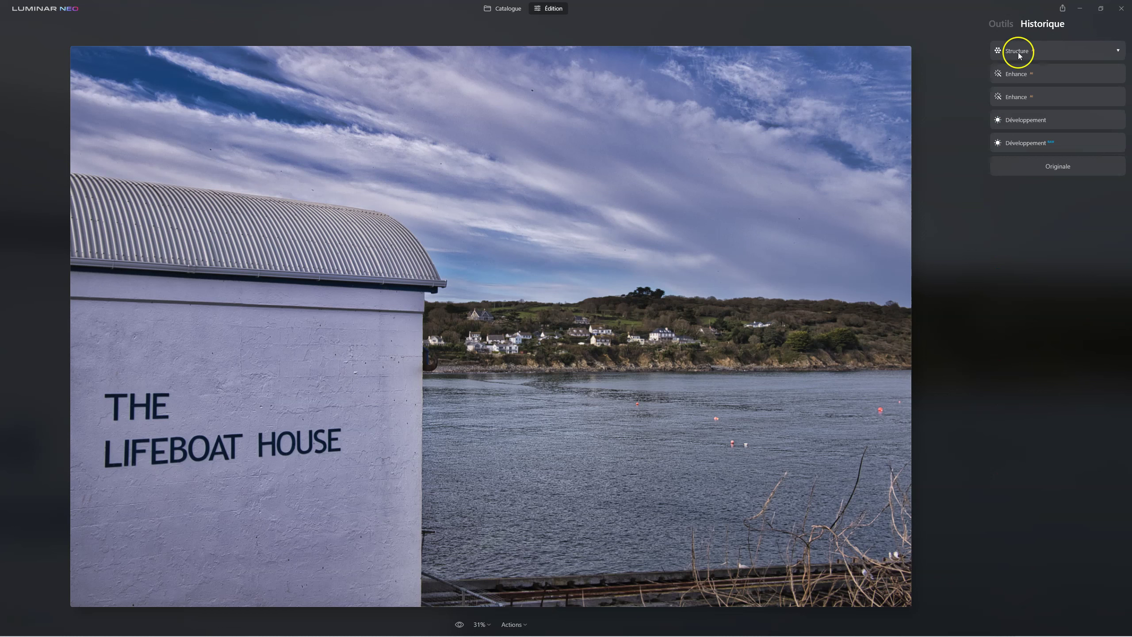
{"action": "left_click_drag", "start_coordinate": [1075, 81], "coordinate": [1077, 81]}
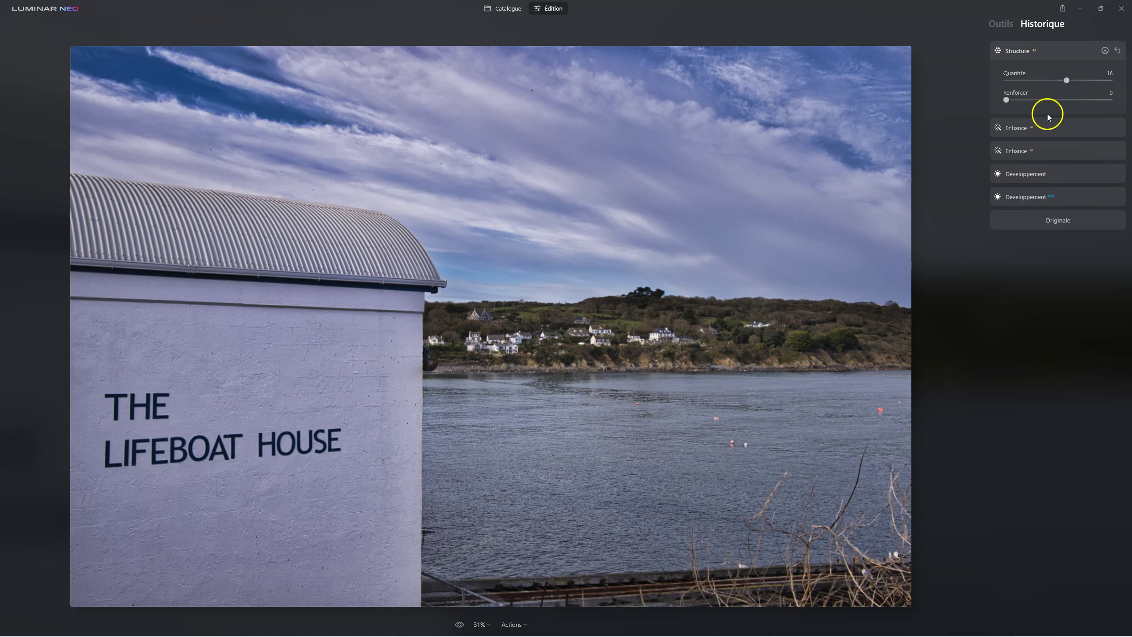
{"action": "left_click", "coordinate": [1018, 52]}
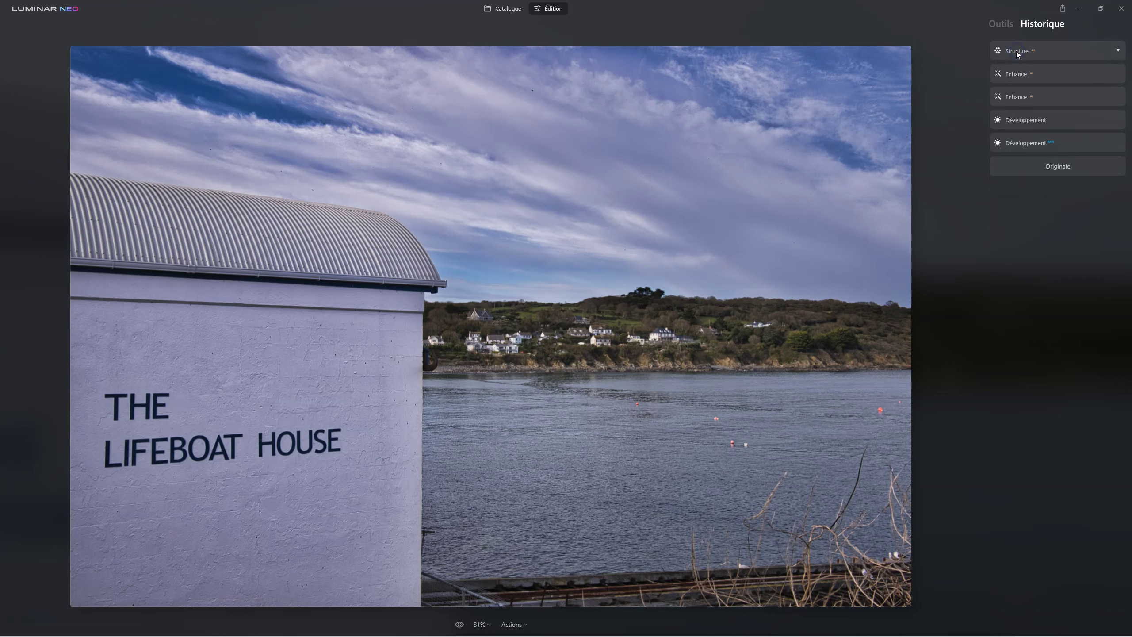
Step: Review both Enhance steps' Accent amounts, then return to the tools list
{"action": "left_click", "coordinate": [1022, 98]}
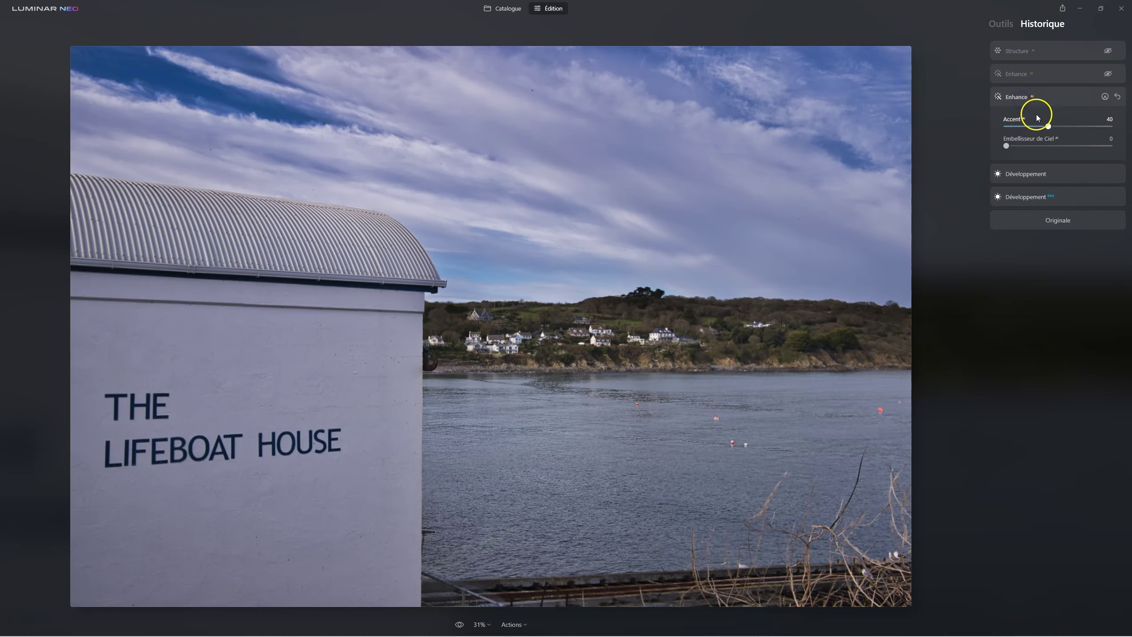
{"action": "left_click", "coordinate": [1048, 127]}
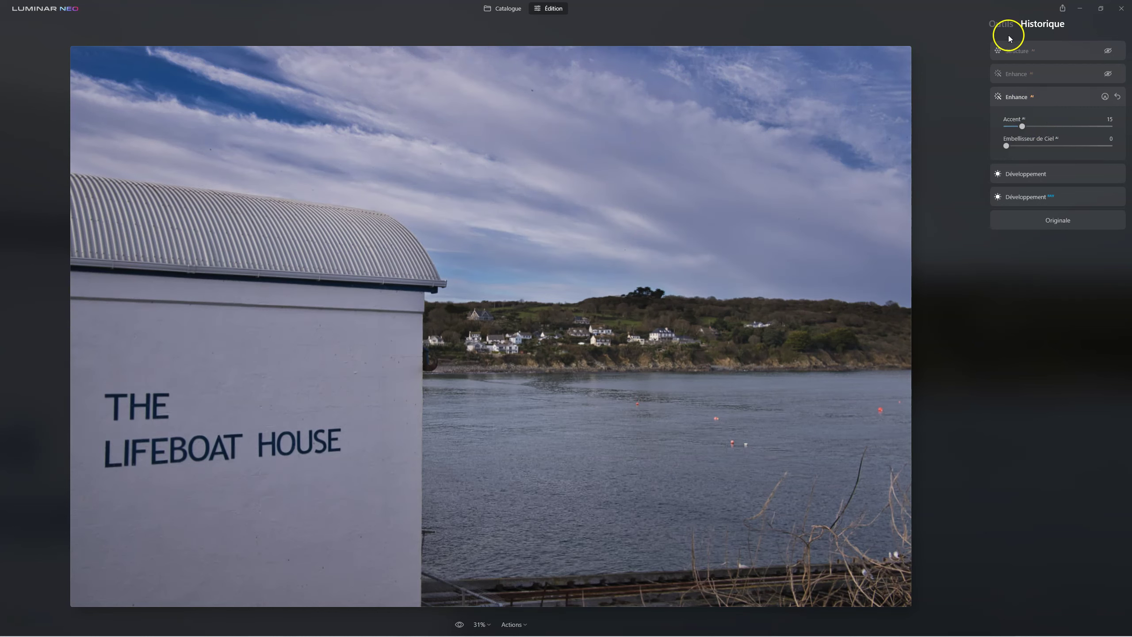
{"action": "left_click", "coordinate": [1011, 52]}
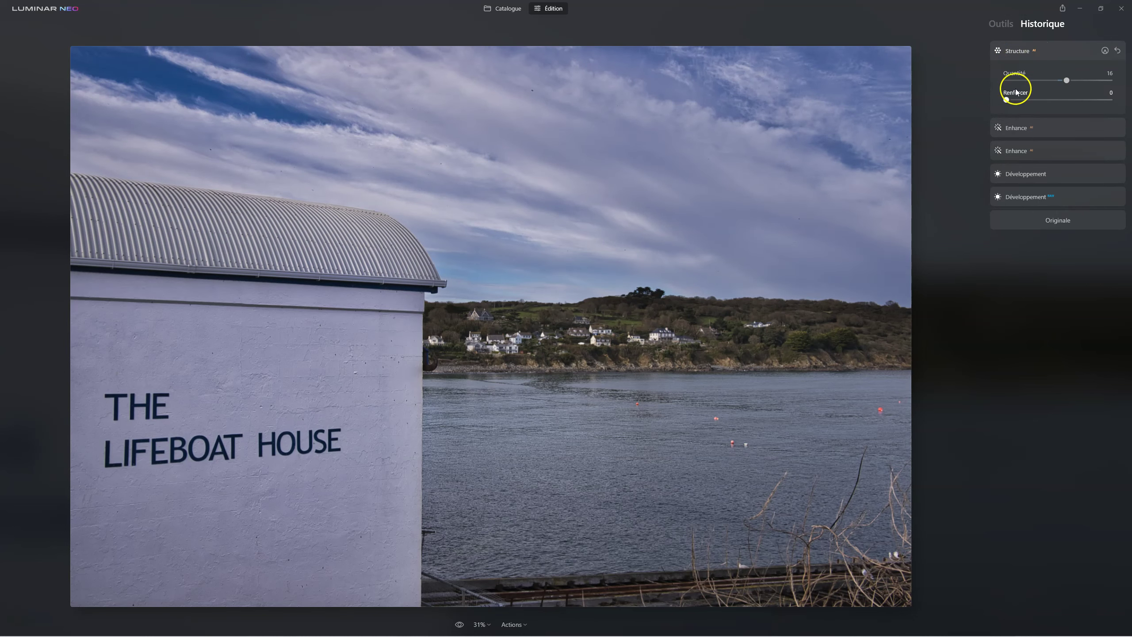
{"action": "left_click", "coordinate": [1014, 128]}
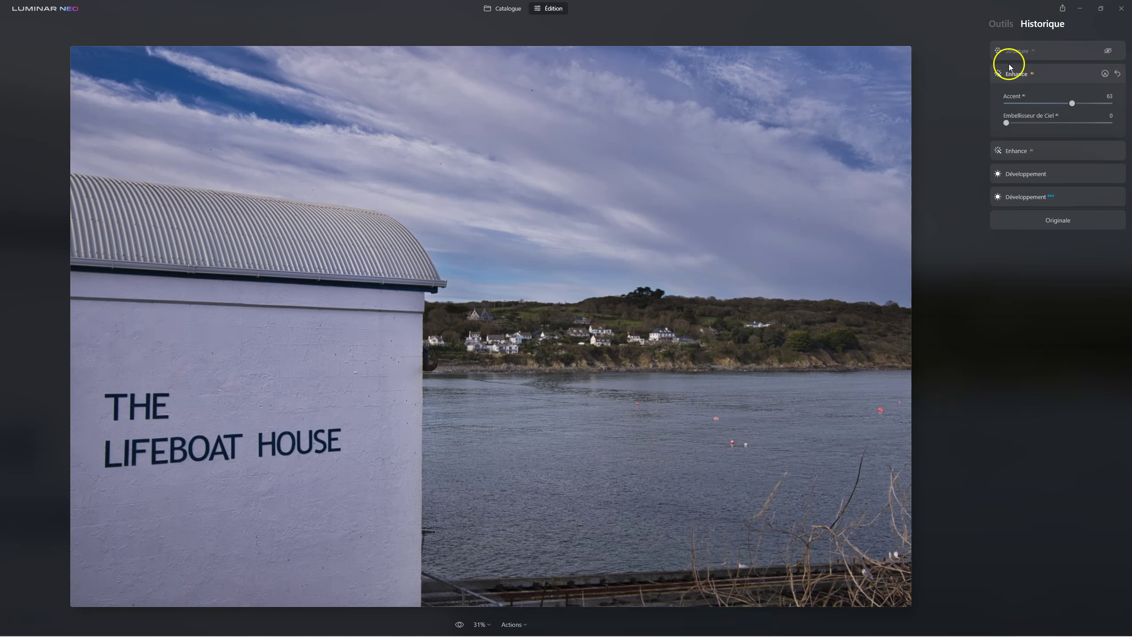
{"action": "left_click", "coordinate": [1000, 24]}
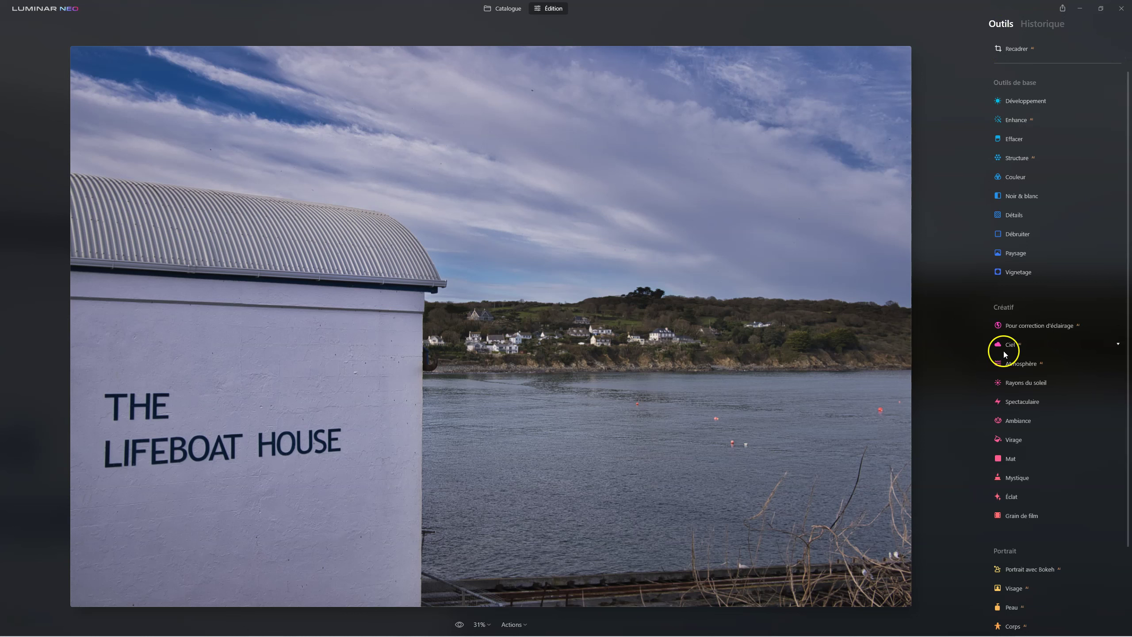
Step: Set Détails moyens to 29 and Plus net to 10 in the Détails tool
{"action": "left_click", "coordinate": [1022, 217]}
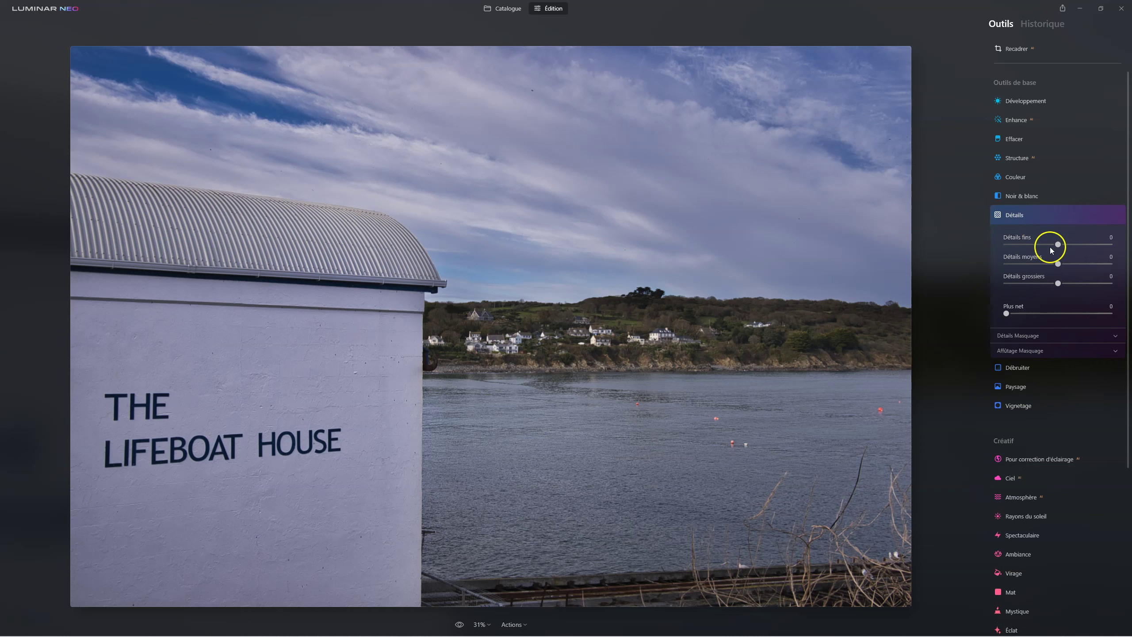
{"action": "left_click_drag", "start_coordinate": [1059, 263], "coordinate": [1060, 264]}
{"action": "left_click", "coordinate": [1007, 313]}
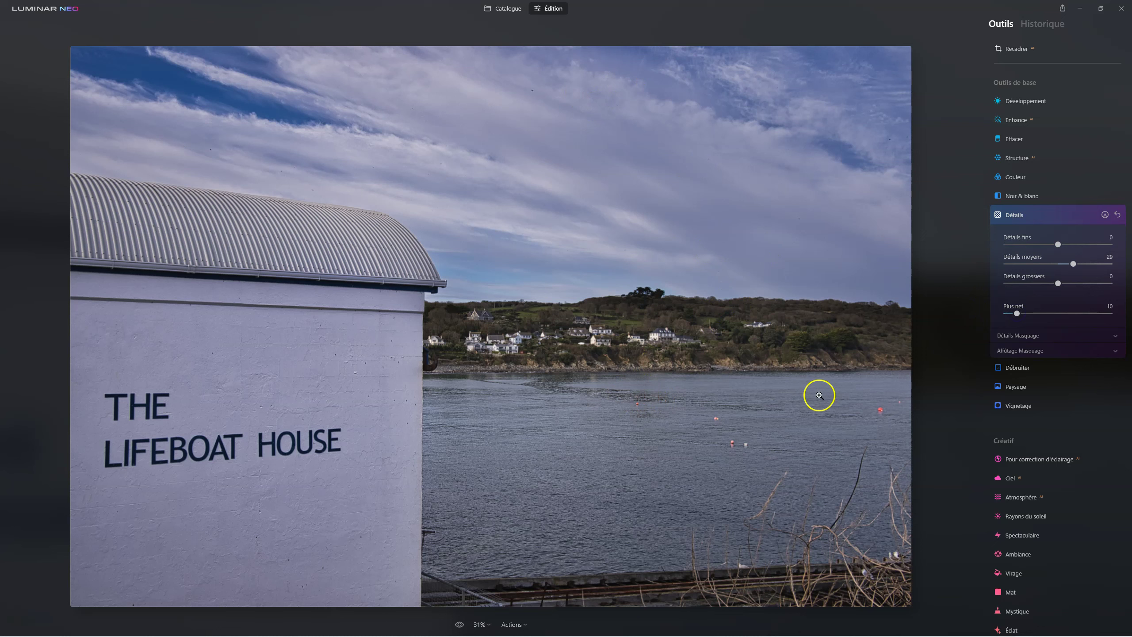
Step: Brush a Détails mask over the boathouse wall and erase its spill over the sky
{"action": "left_click", "coordinate": [1104, 215]}
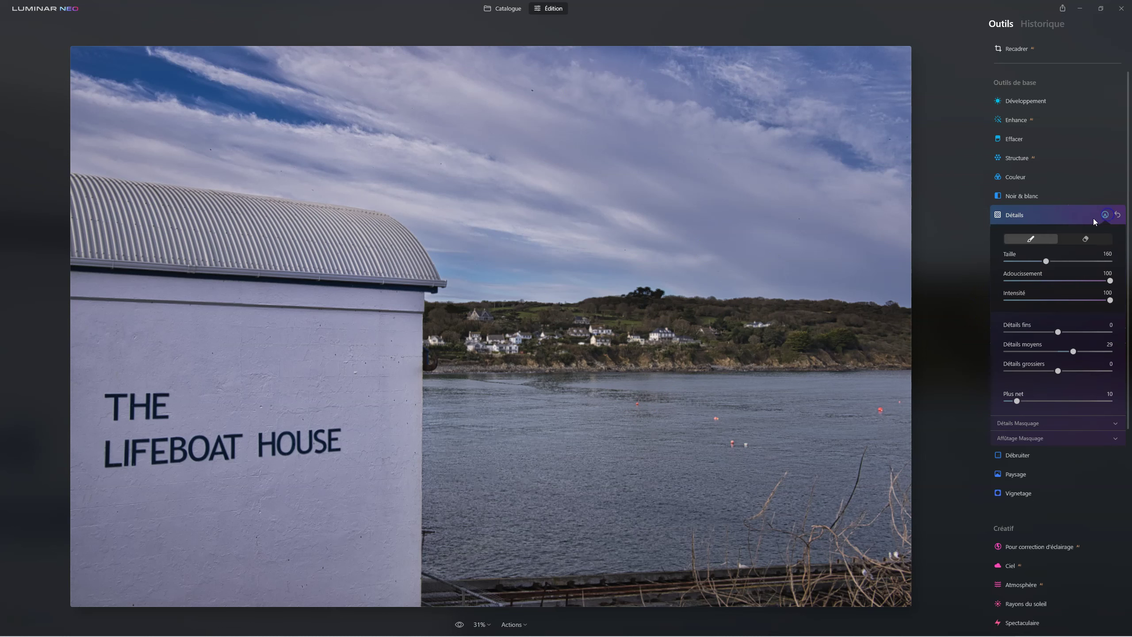
{"action": "left_click_drag", "start_coordinate": [87, 304], "coordinate": [383, 334]}
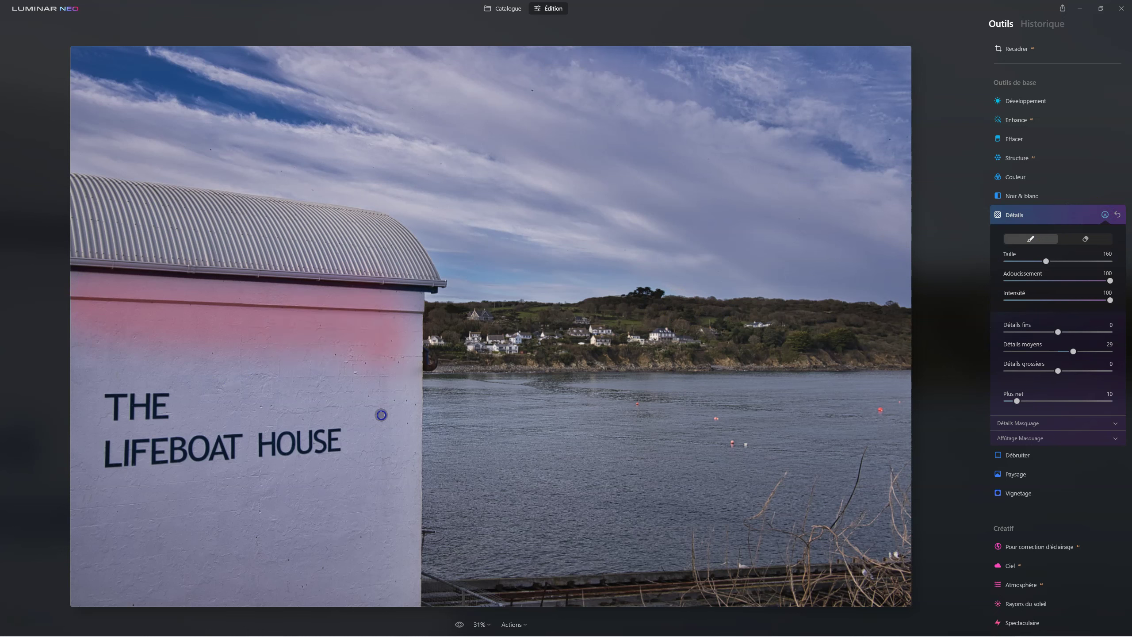
{"action": "left_click_drag", "start_coordinate": [381, 415], "coordinate": [136, 567]}
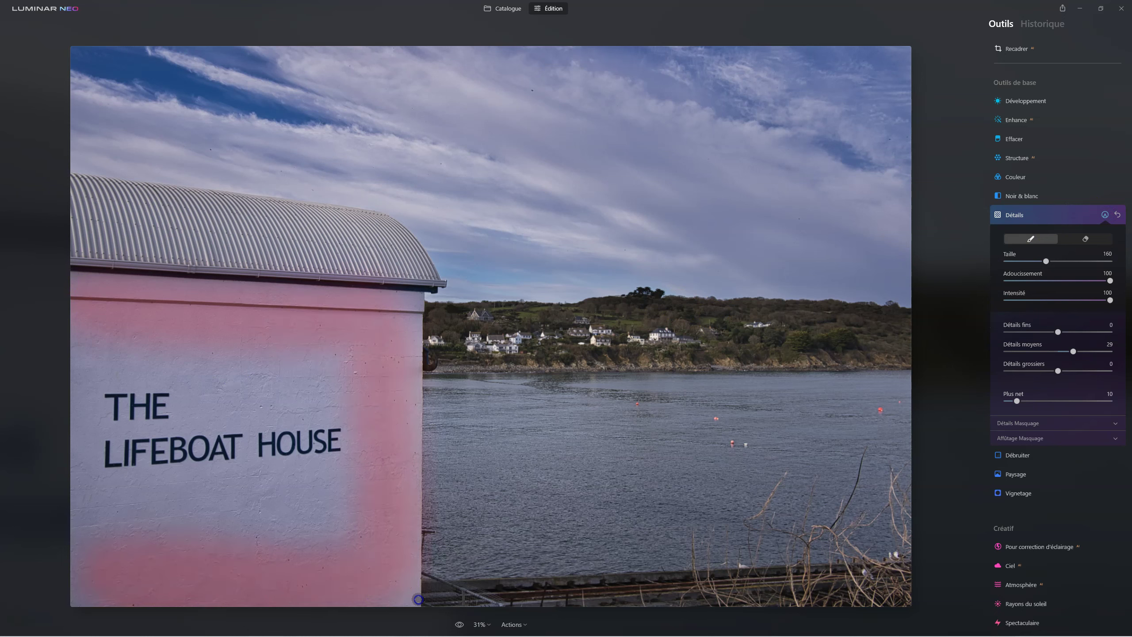
{"action": "mouse_move", "coordinate": [292, 548]}
{"action": "left_mouse_down"}
{"action": "mouse_move", "coordinate": [88, 510]}
{"action": "mouse_move", "coordinate": [346, 470]}
{"action": "mouse_move", "coordinate": [110, 425]}
{"action": "mouse_move", "coordinate": [105, 372]}
{"action": "left_mouse_up"}
{"action": "mouse_move", "coordinate": [280, 418]}
{"action": "left_mouse_down"}
{"action": "mouse_move", "coordinate": [182, 374]}
{"action": "mouse_move", "coordinate": [234, 374]}
{"action": "mouse_move", "coordinate": [321, 410]}
{"action": "left_mouse_up"}
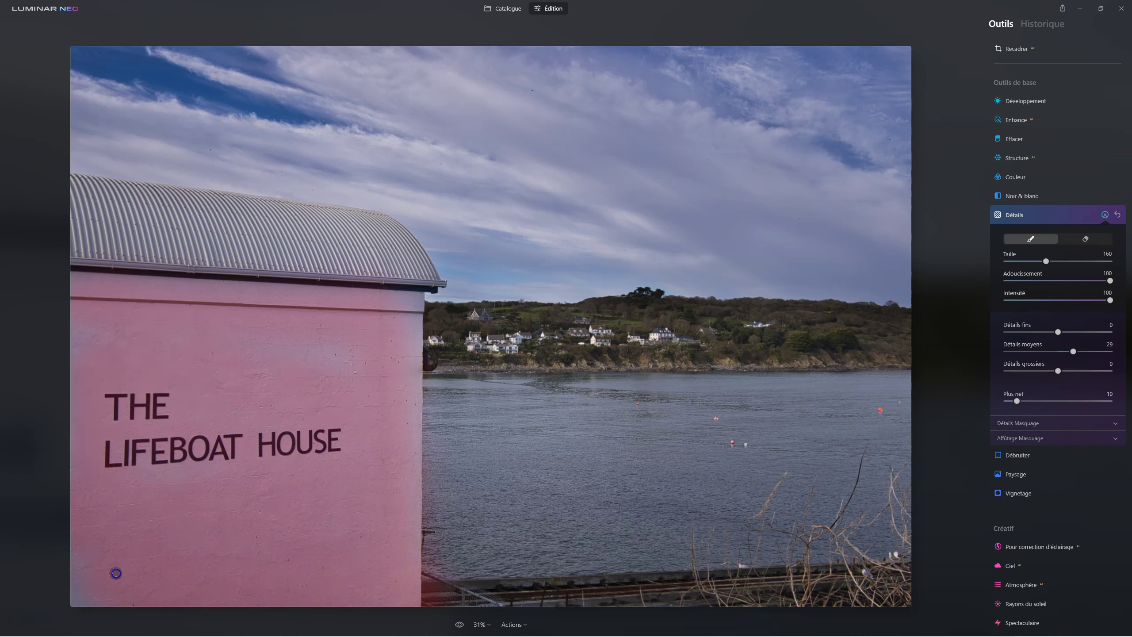
{"action": "left_click_drag", "start_coordinate": [423, 370], "coordinate": [455, 285]}
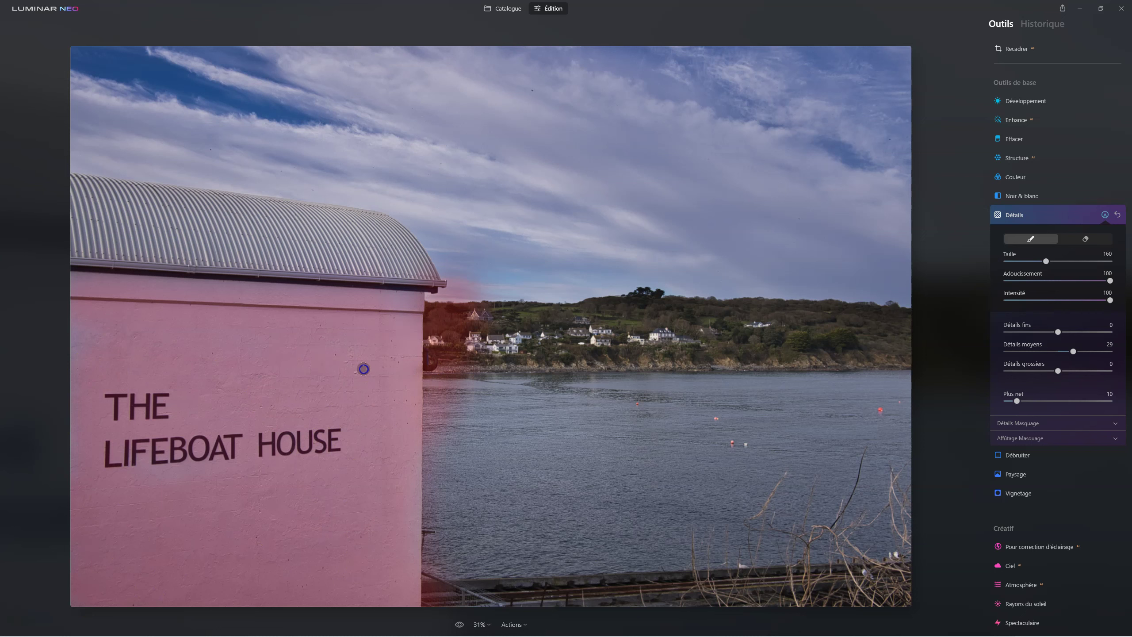
{"action": "left_click", "coordinate": [1069, 240]}
{"action": "mouse_move", "coordinate": [489, 303]}
{"action": "left_mouse_down"}
{"action": "mouse_move", "coordinate": [459, 356]}
{"action": "mouse_move", "coordinate": [467, 291]}
{"action": "left_mouse_up"}
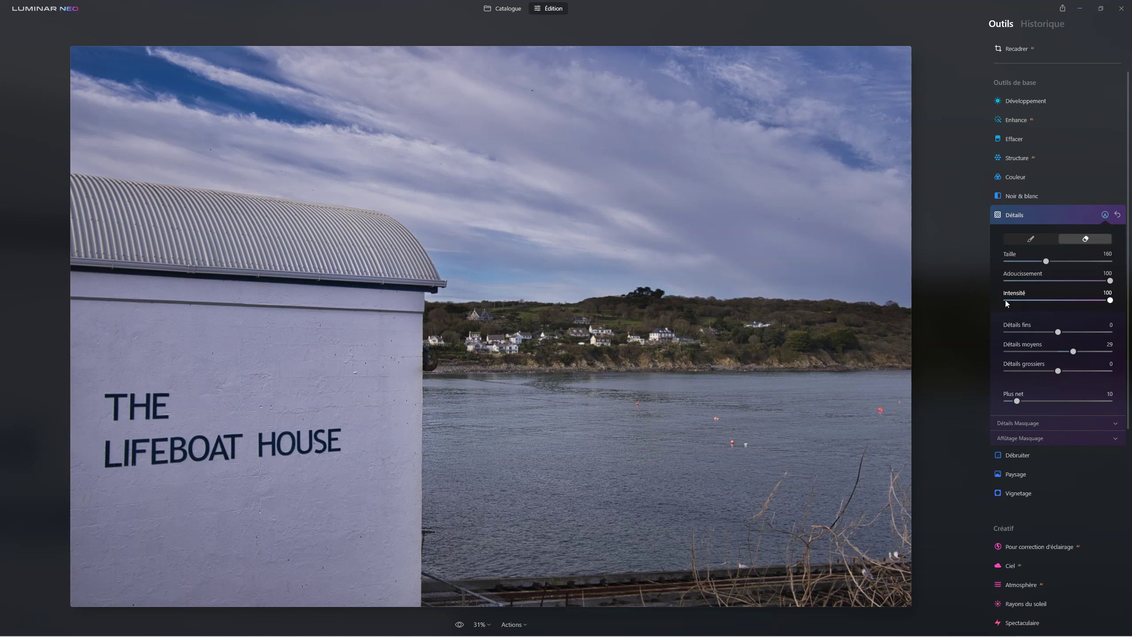
{"action": "left_click", "coordinate": [1014, 217]}
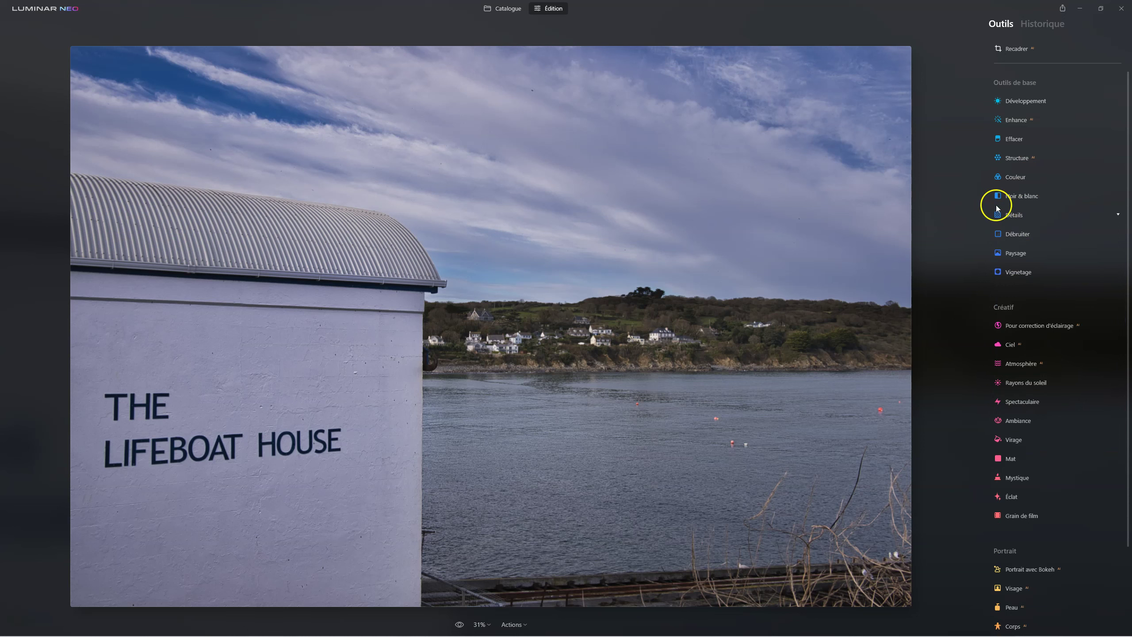
Step: Set Supercontraste highlights 26, midtones 37 balance 32, shadows 38 balance 34
{"action": "scroll", "coordinate": [998, 205], "scroll_direction": "down", "scroll_amount": 3}
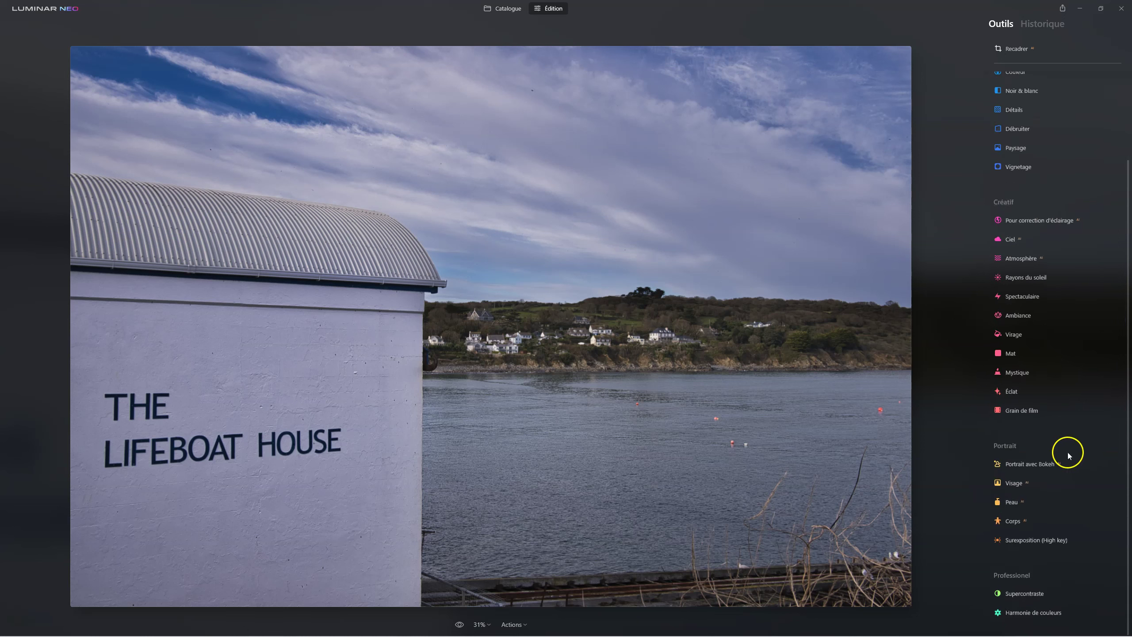
{"action": "left_click", "coordinate": [1025, 593]}
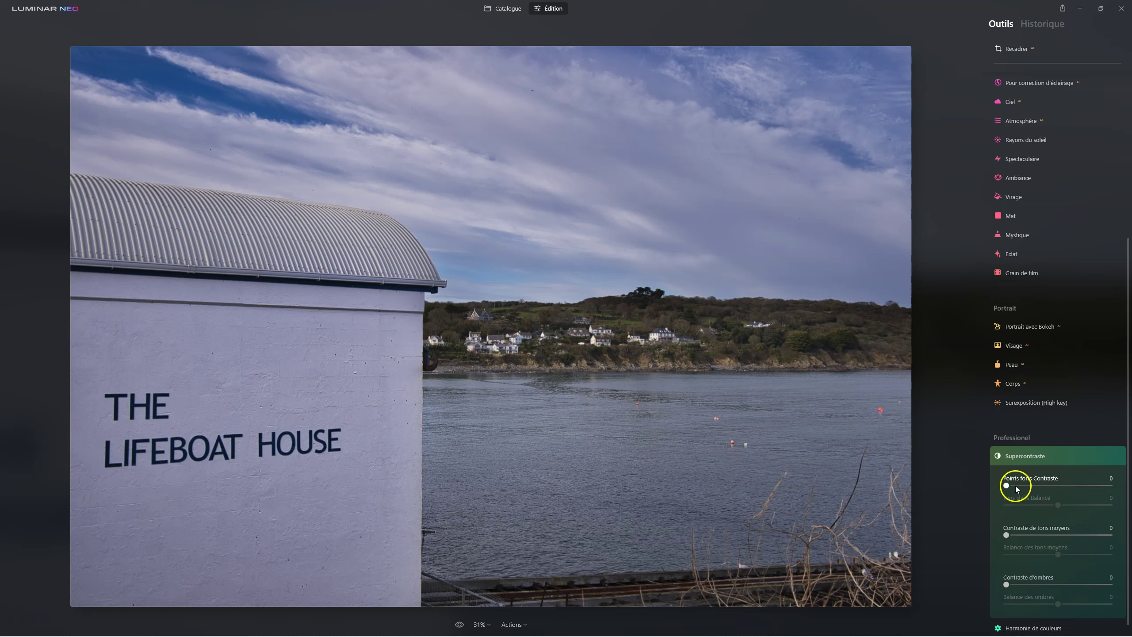
{"action": "left_click_drag", "start_coordinate": [1016, 489], "coordinate": [1029, 487]}
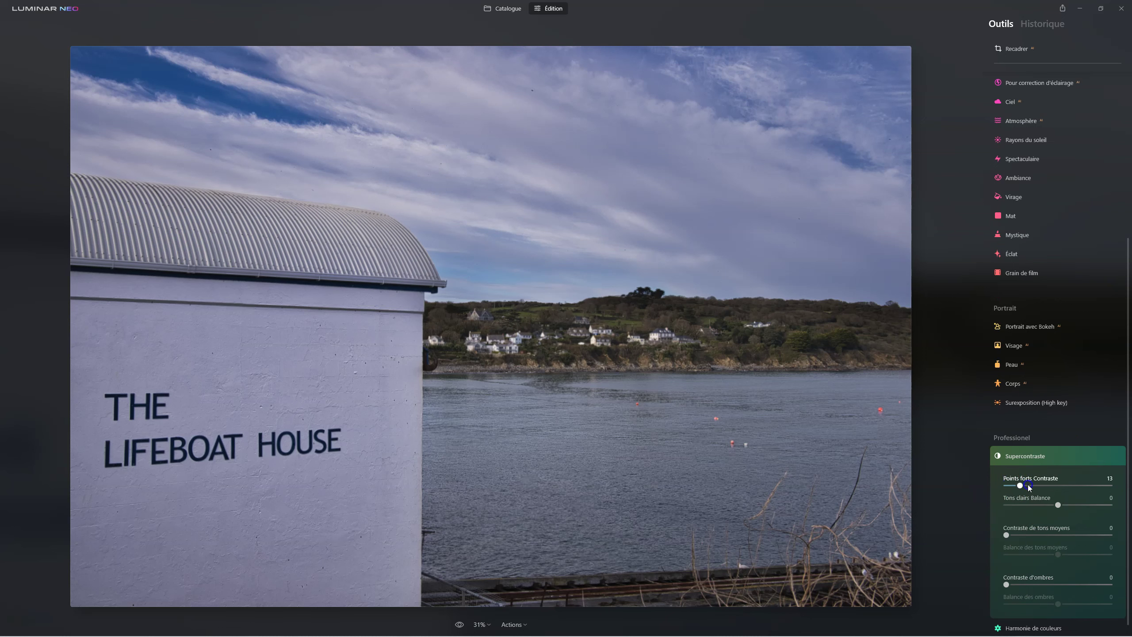
{"action": "left_click", "coordinate": [1008, 535]}
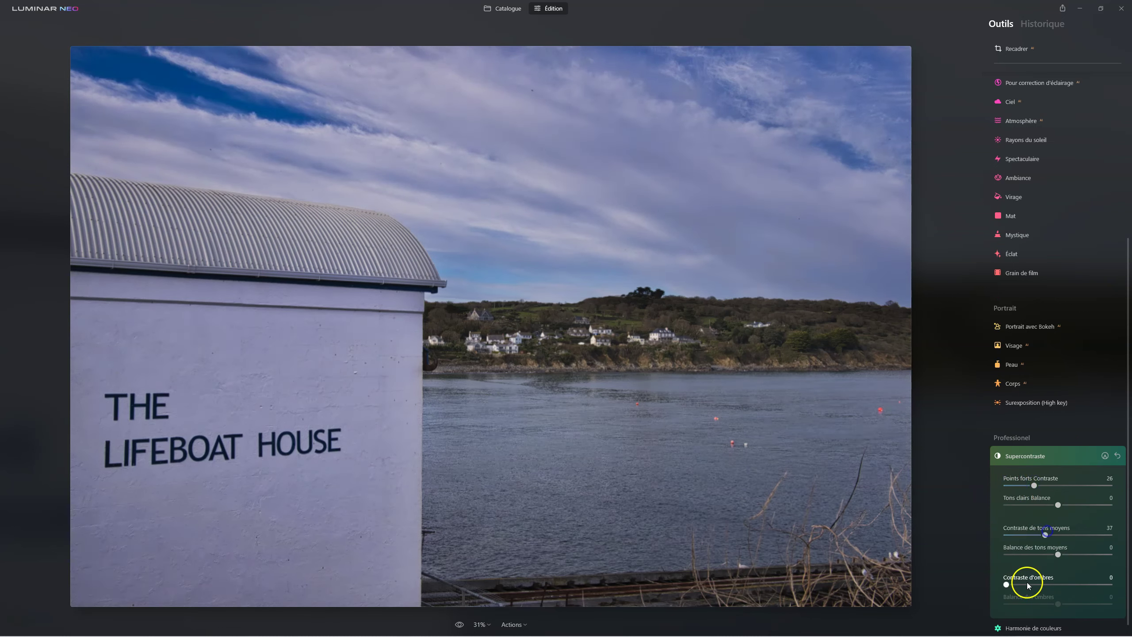
{"action": "left_click_drag", "start_coordinate": [1008, 585], "coordinate": [1038, 584]}
{"action": "left_click", "coordinate": [1046, 584]}
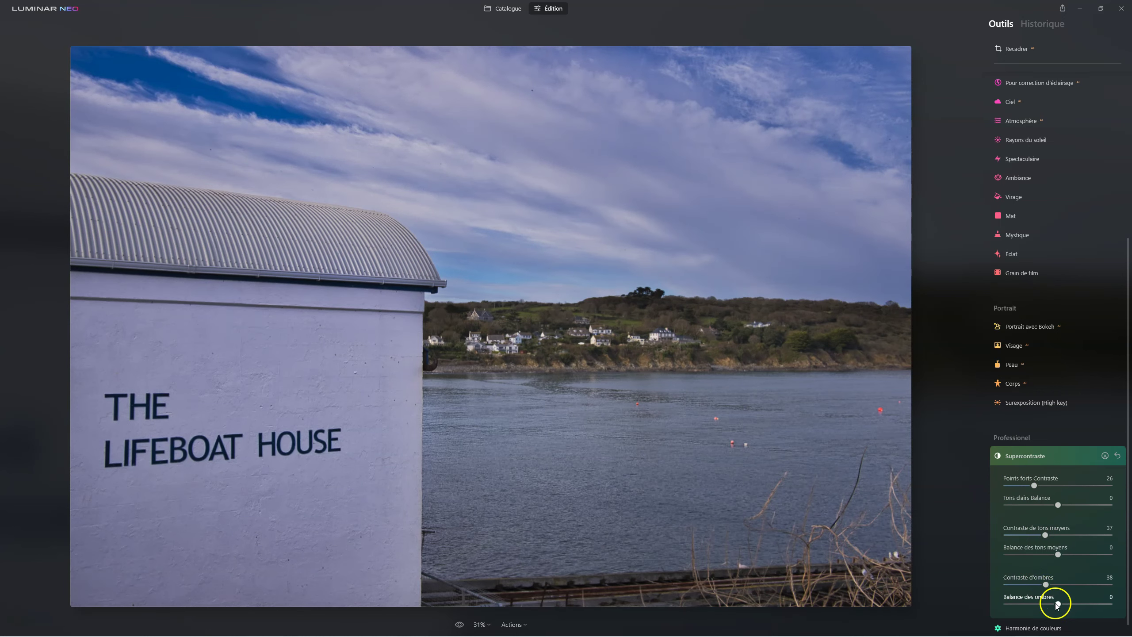
{"action": "left_click_drag", "start_coordinate": [1058, 604], "coordinate": [1076, 605]}
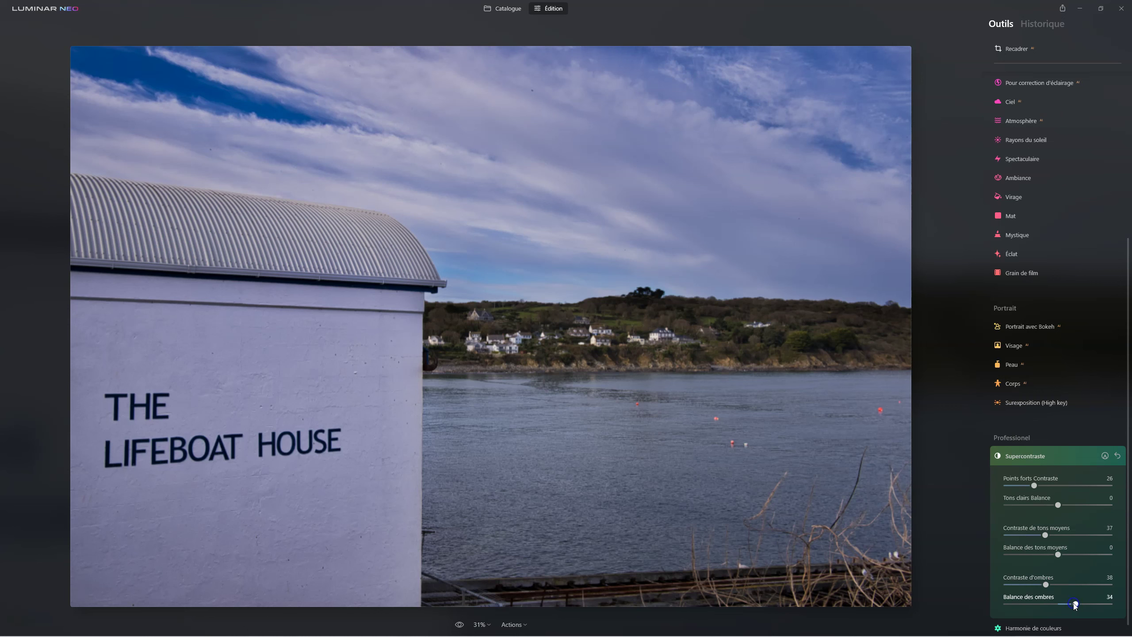
{"action": "left_click_drag", "start_coordinate": [1058, 554], "coordinate": [1076, 554]}
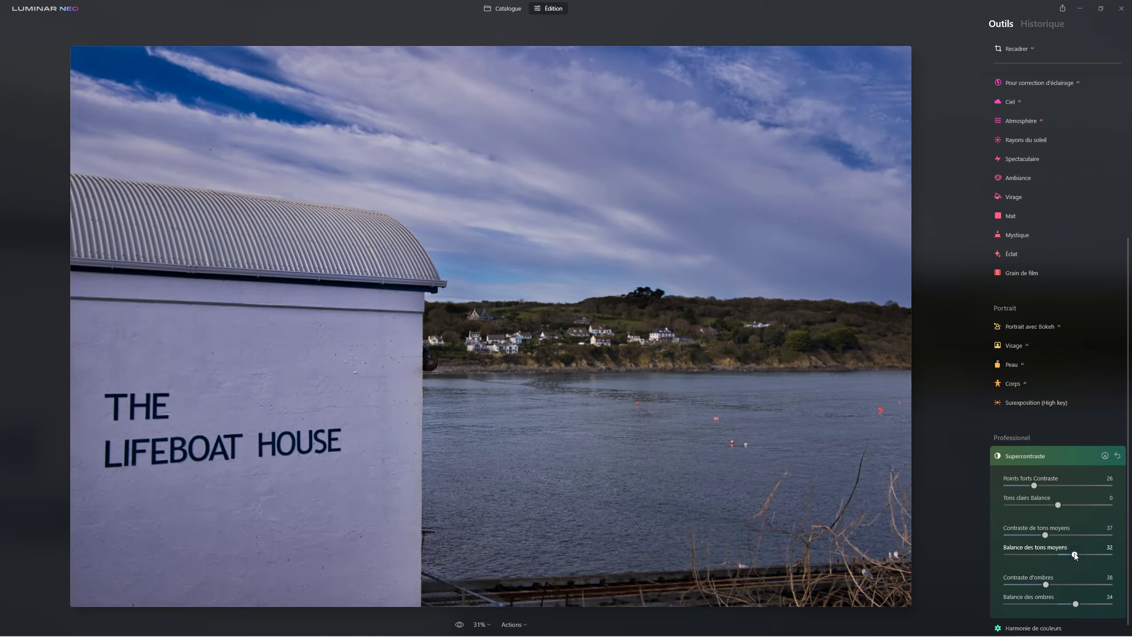
{"action": "left_click", "coordinate": [1029, 456]}
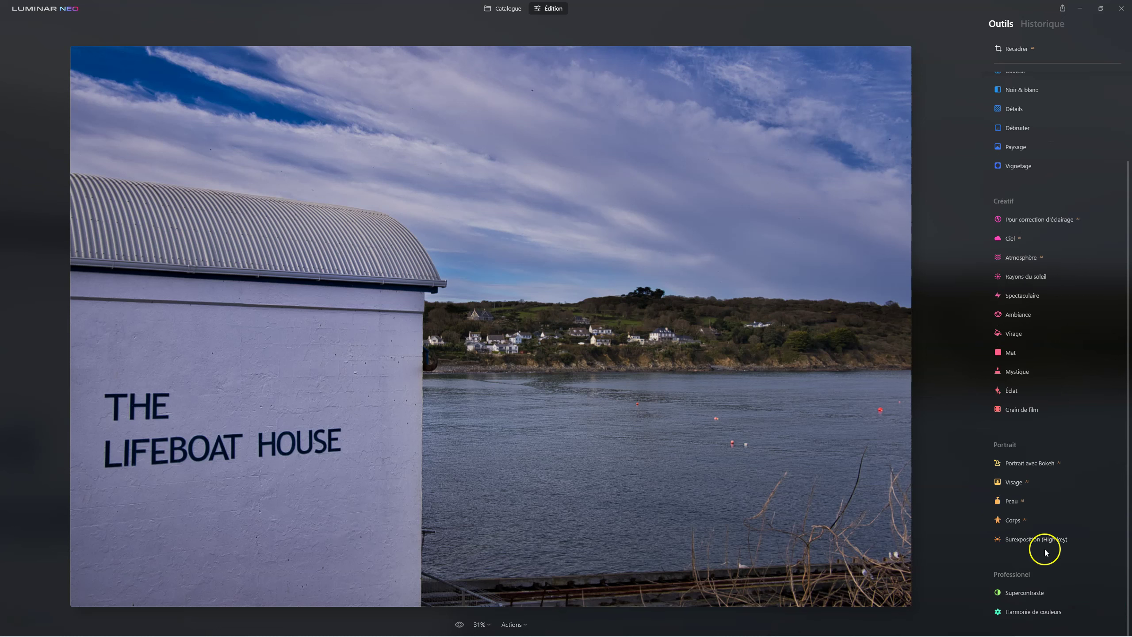
Step: Set Harmonie de couleurs Éclat to 21, keeping Chaleur at 0, and return to the top of the tools
{"action": "left_click", "coordinate": [1040, 612]}
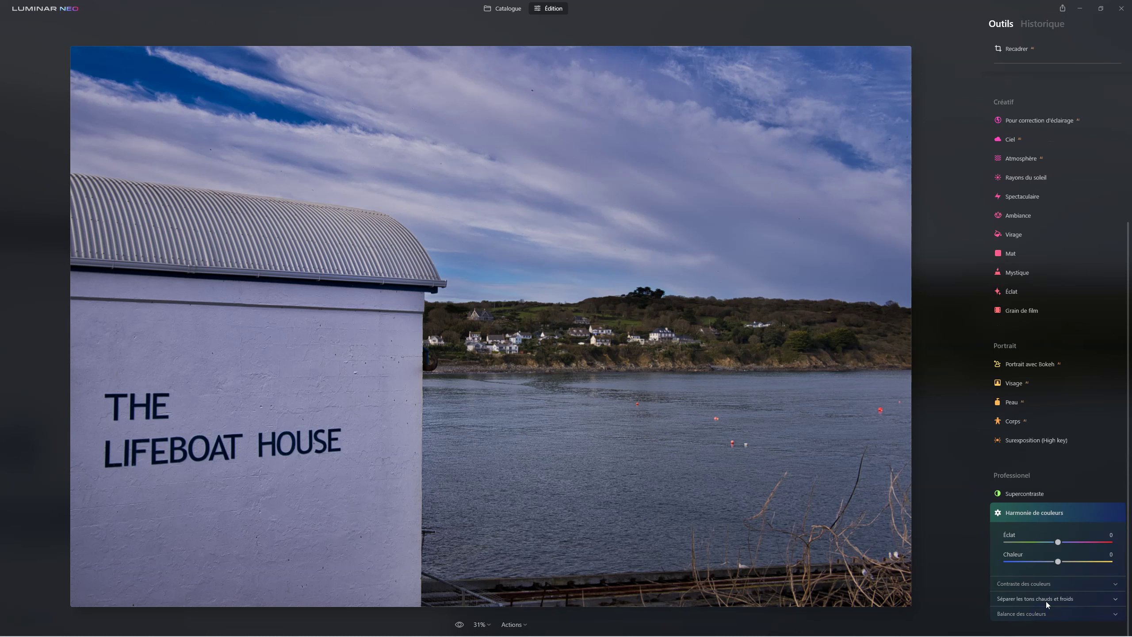
{"action": "left_click", "coordinate": [1060, 542]}
{"action": "left_click", "coordinate": [1069, 546]}
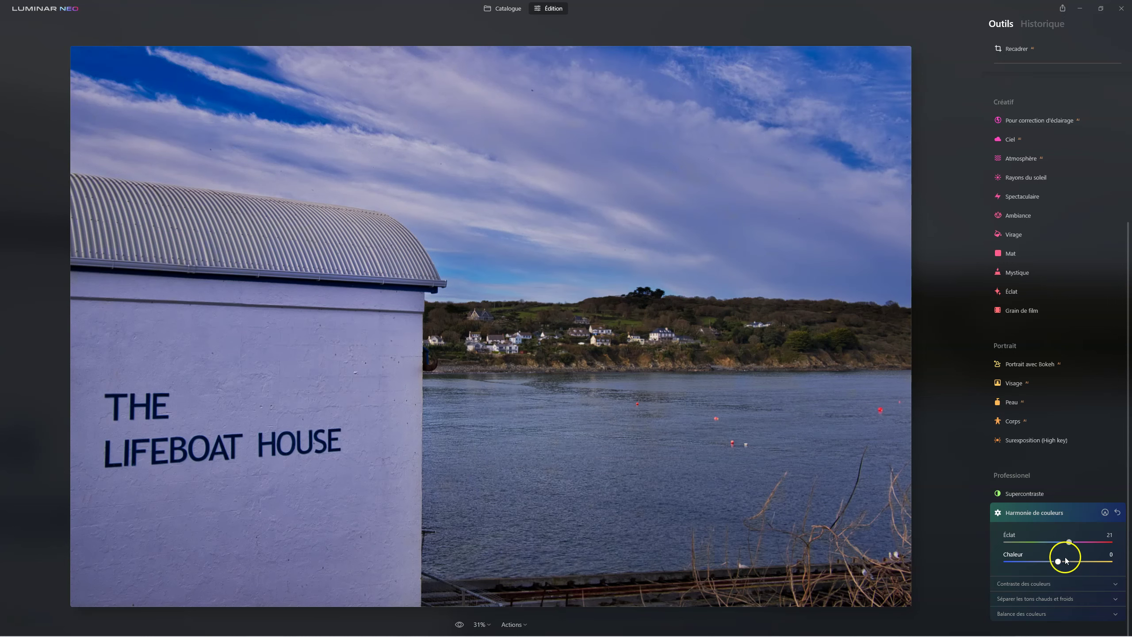
{"action": "left_click", "coordinate": [1025, 513]}
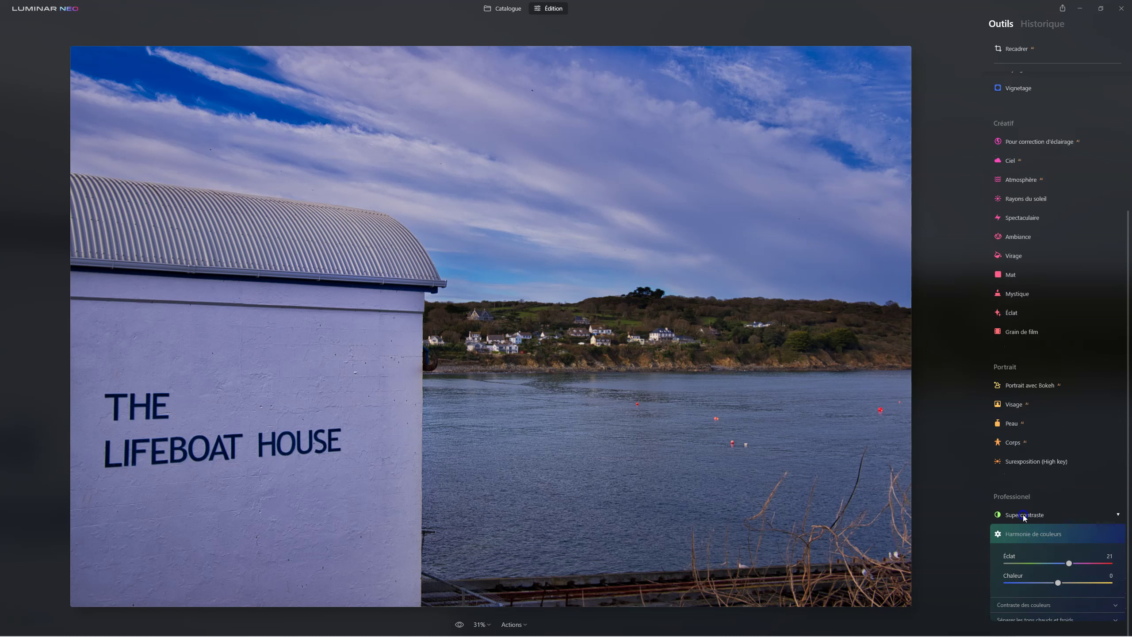
{"action": "left_click", "coordinate": [1121, 176]}
{"action": "scroll", "coordinate": [1047, 190], "scroll_direction": "up", "scroll_amount": 3}
{"action": "scroll", "coordinate": [1045, 187], "scroll_direction": "up", "scroll_amount": 2}
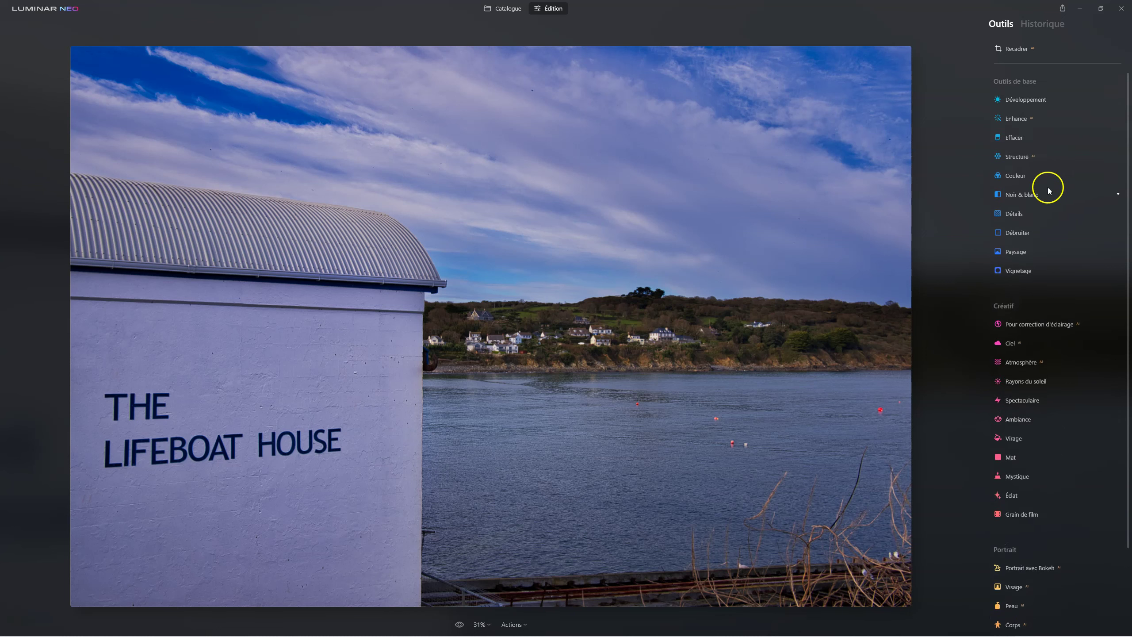
Step: In Couleur's HSL Saturation, change the Bleu slider from -47 to 16
{"action": "left_click", "coordinate": [1015, 177]}
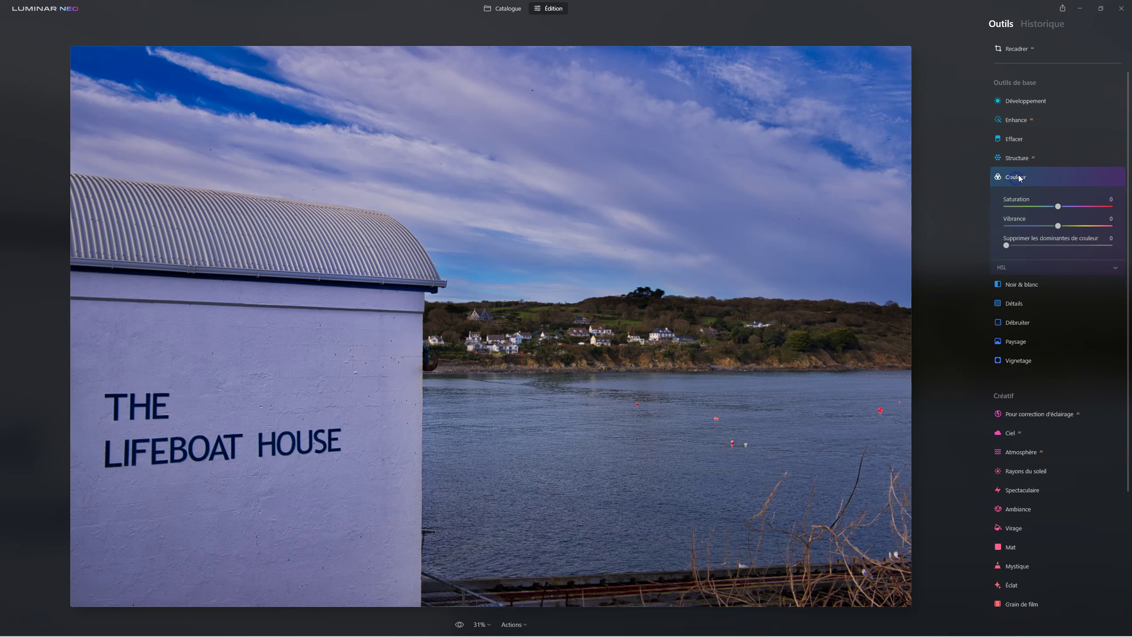
{"action": "left_click", "coordinate": [1008, 267]}
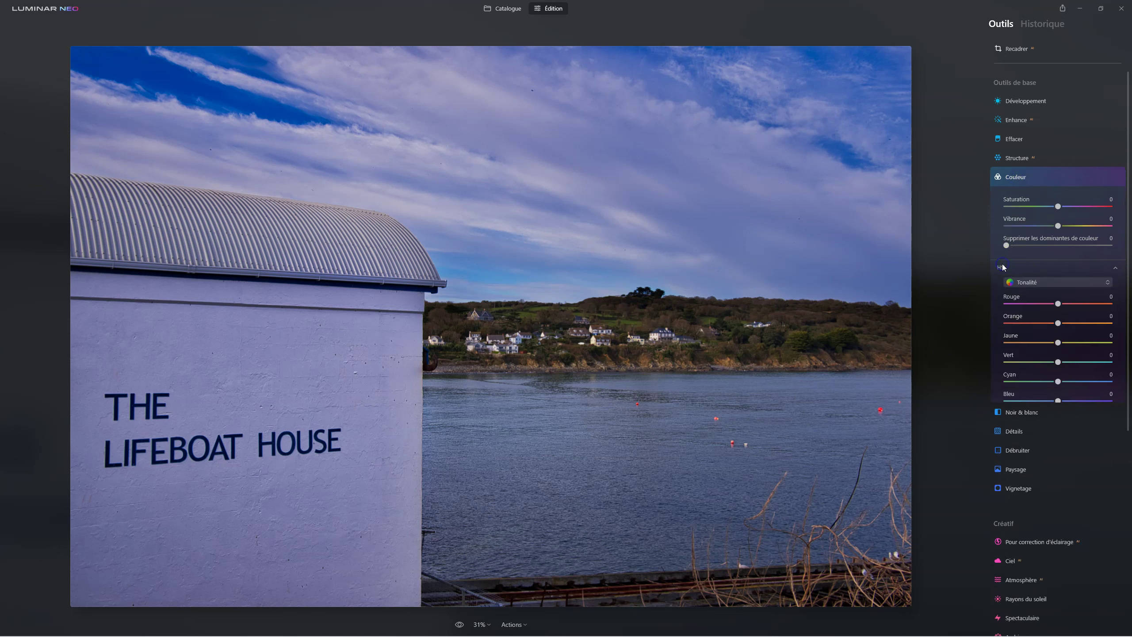
{"action": "left_click", "coordinate": [1035, 283]}
{"action": "left_click", "coordinate": [1037, 313]}
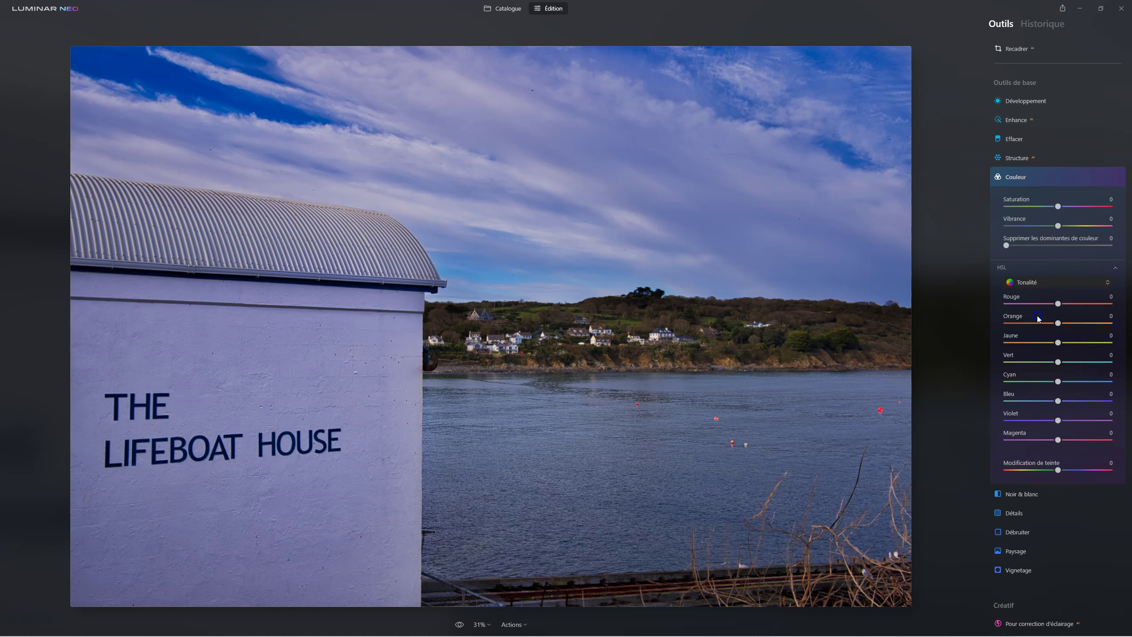
{"action": "left_click", "coordinate": [1035, 401]}
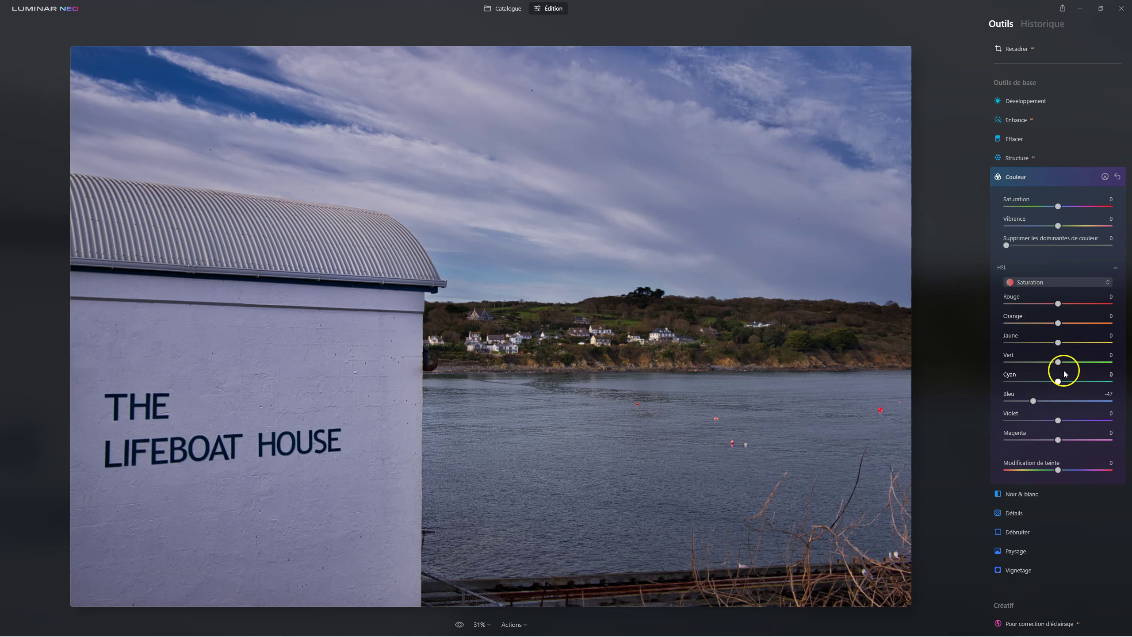
{"action": "mouse_move", "coordinate": [1017, 157]}
{"action": "left_click", "coordinate": [1008, 176]}
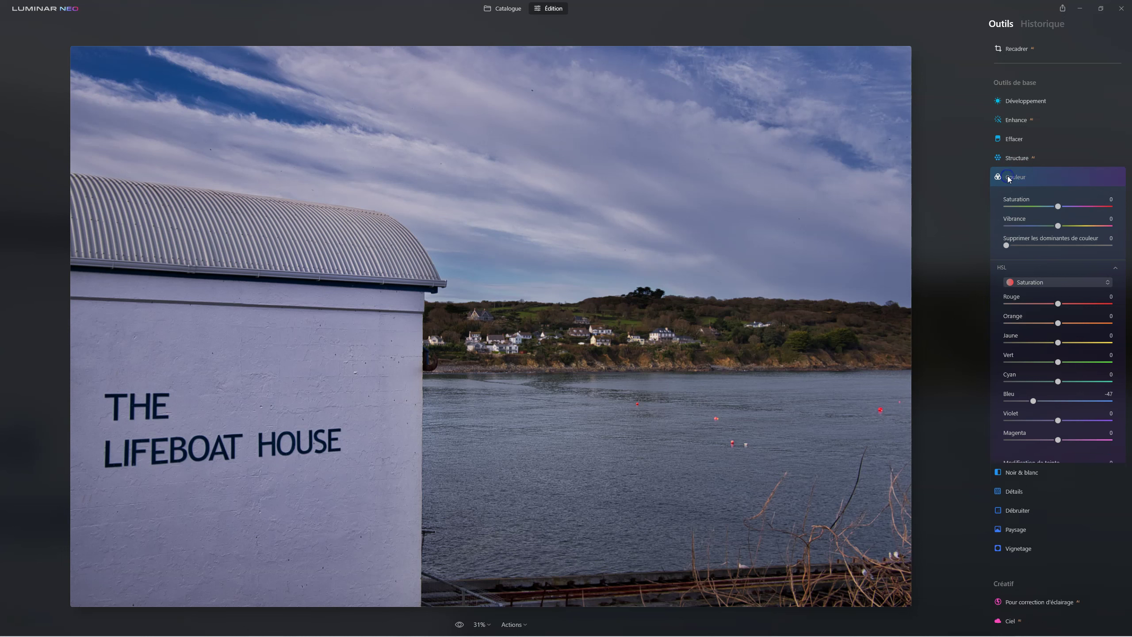
{"action": "left_click", "coordinate": [1008, 177]}
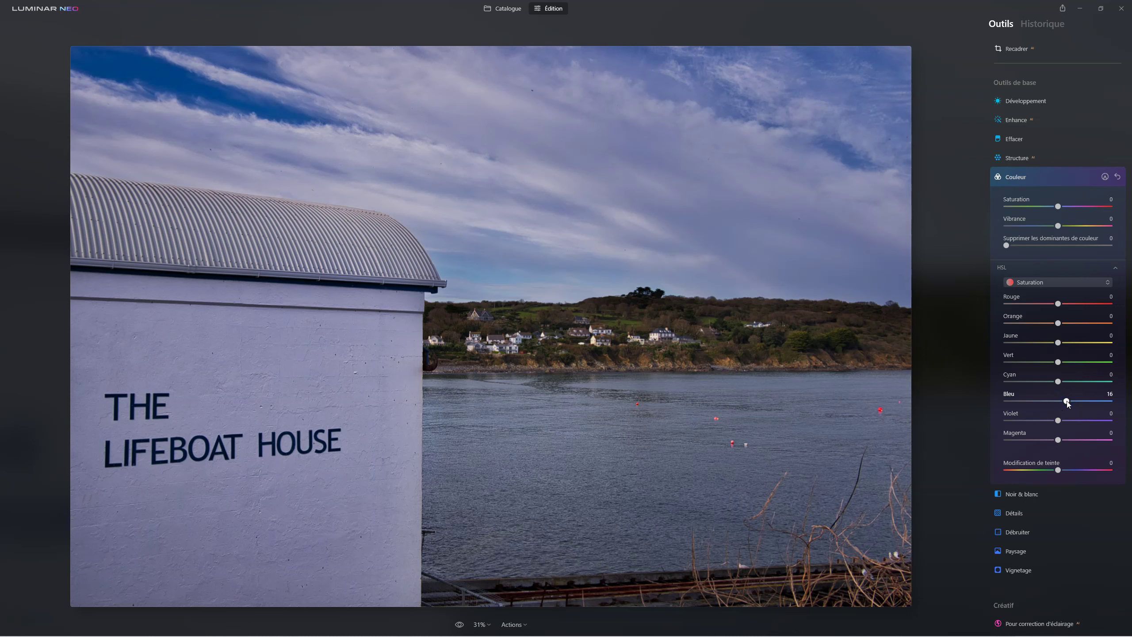
{"action": "left_click_drag", "start_coordinate": [1067, 402], "coordinate": [1066, 402]}
{"action": "left_click", "coordinate": [1017, 181]}
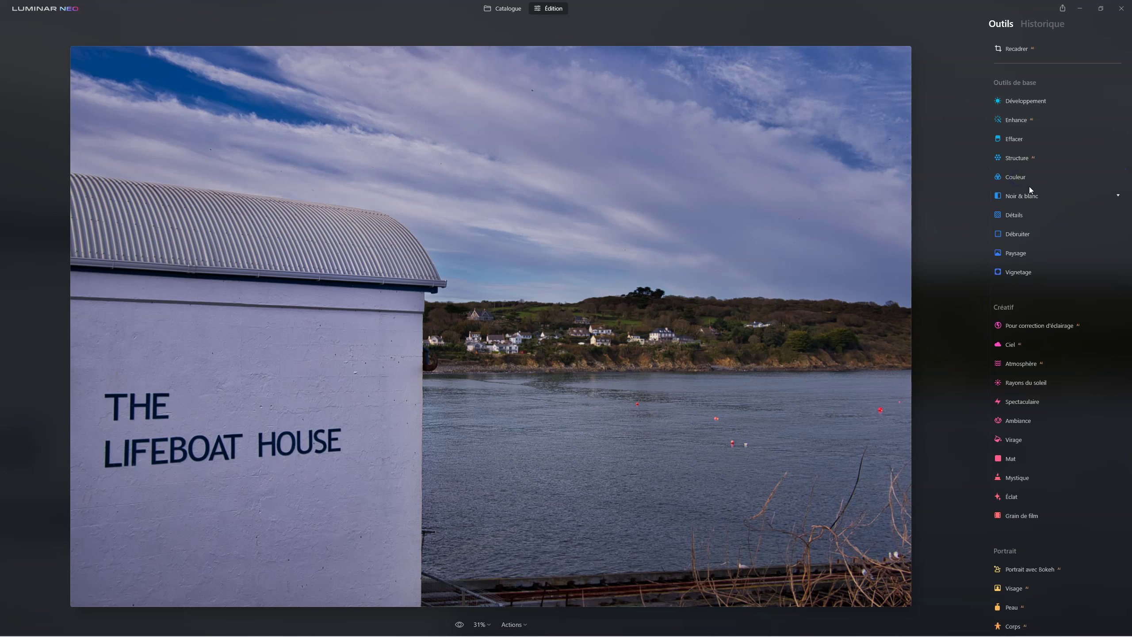
{"action": "left_click", "coordinate": [1055, 29]}
{"action": "left_click", "coordinate": [1055, 28]}
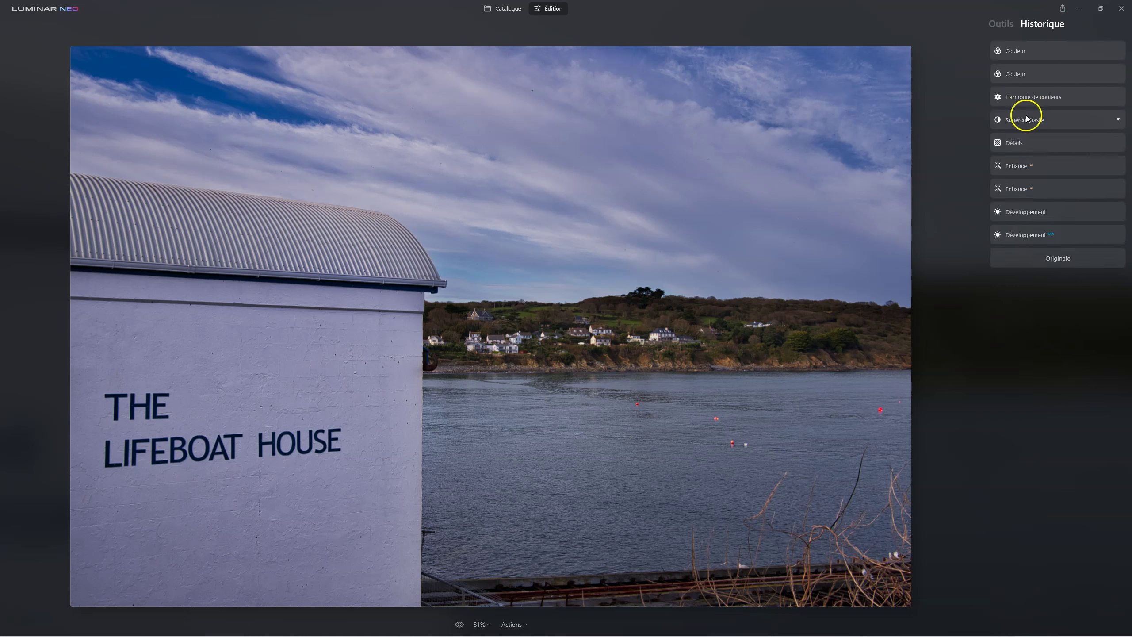
{"action": "left_click", "coordinate": [1024, 75]}
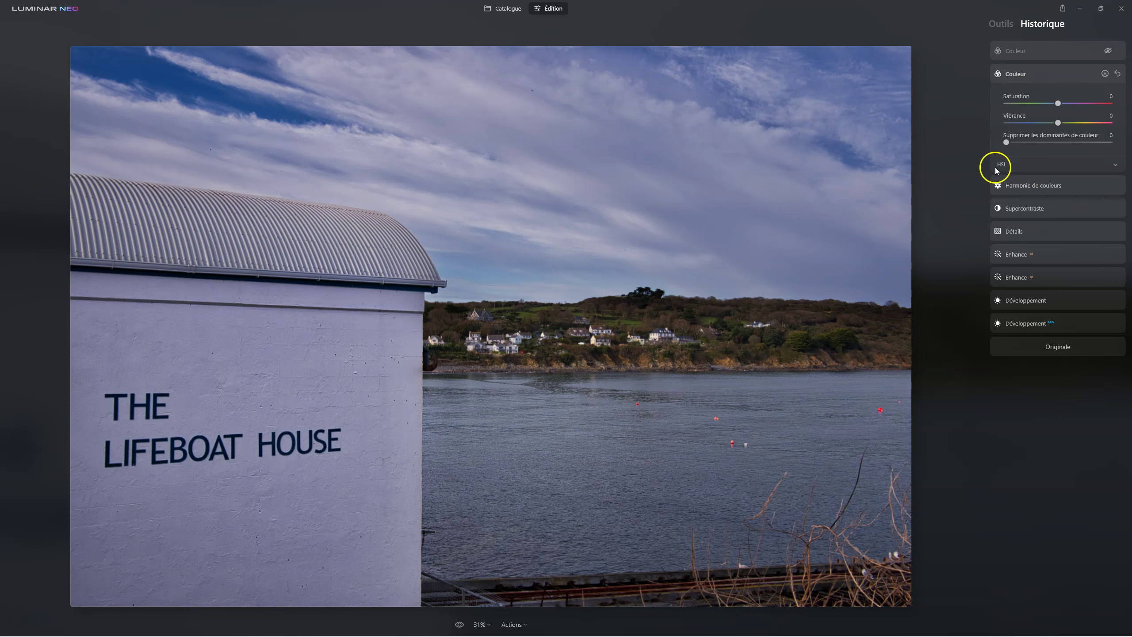
{"action": "left_click", "coordinate": [998, 165]}
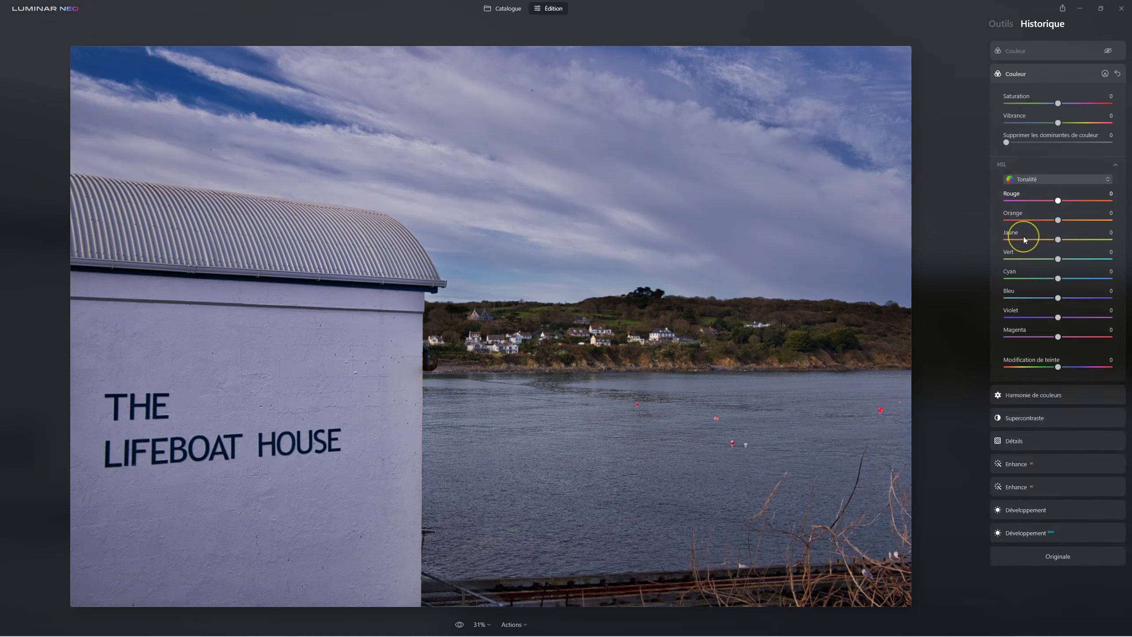
{"action": "left_click", "coordinate": [1029, 179]}
{"action": "left_click", "coordinate": [1039, 210]}
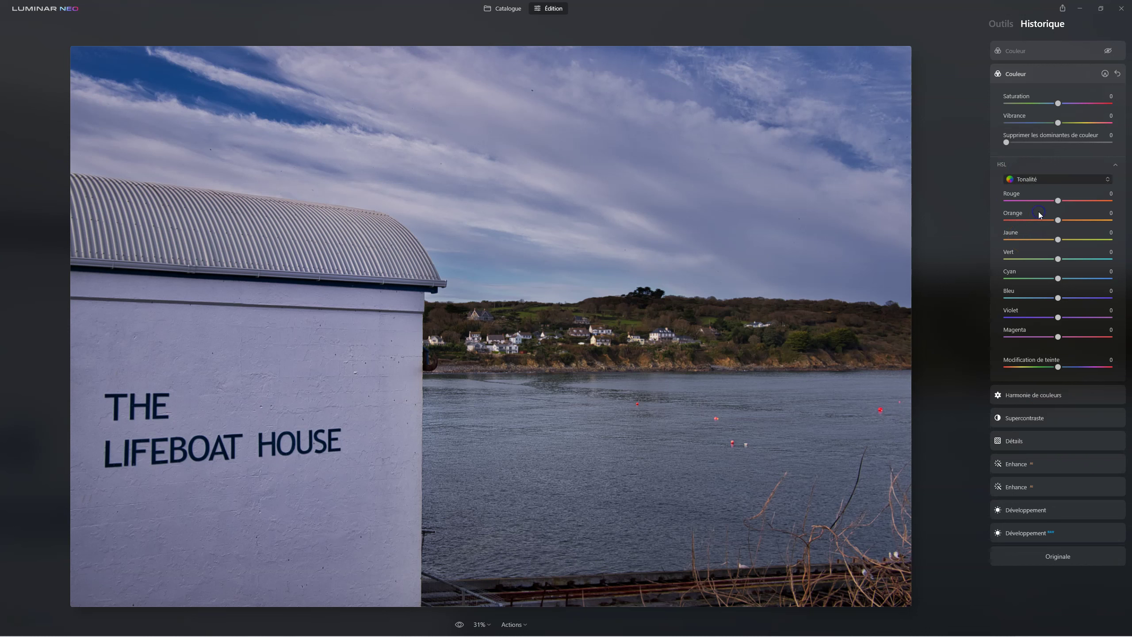
{"action": "left_click_drag", "start_coordinate": [1012, 298], "coordinate": [1014, 297]}
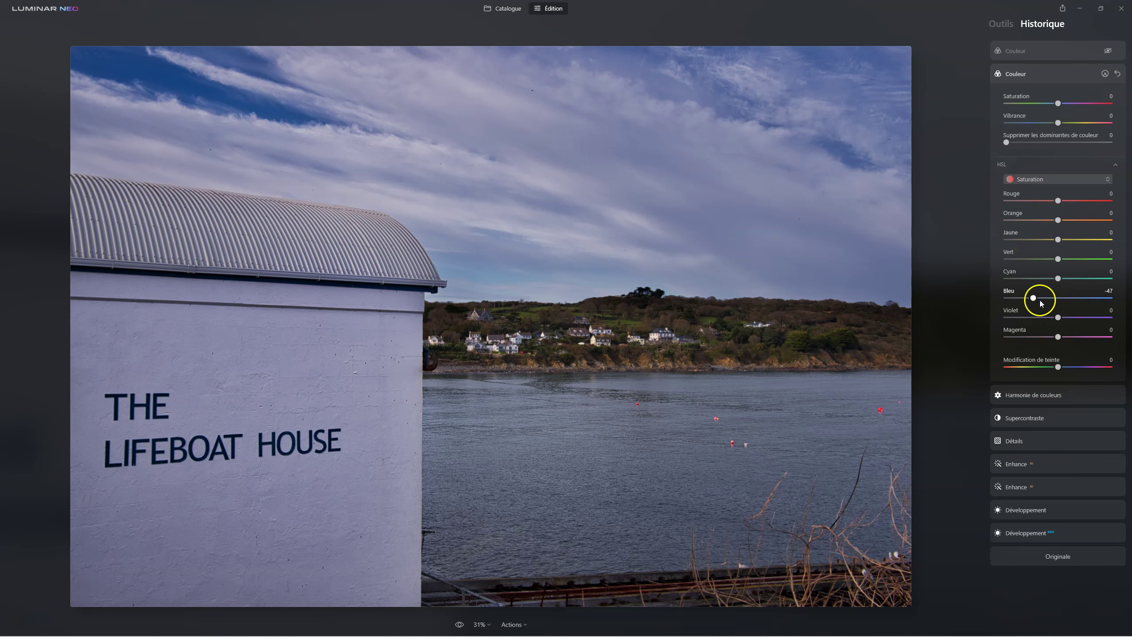
{"action": "left_click", "coordinate": [1023, 53]}
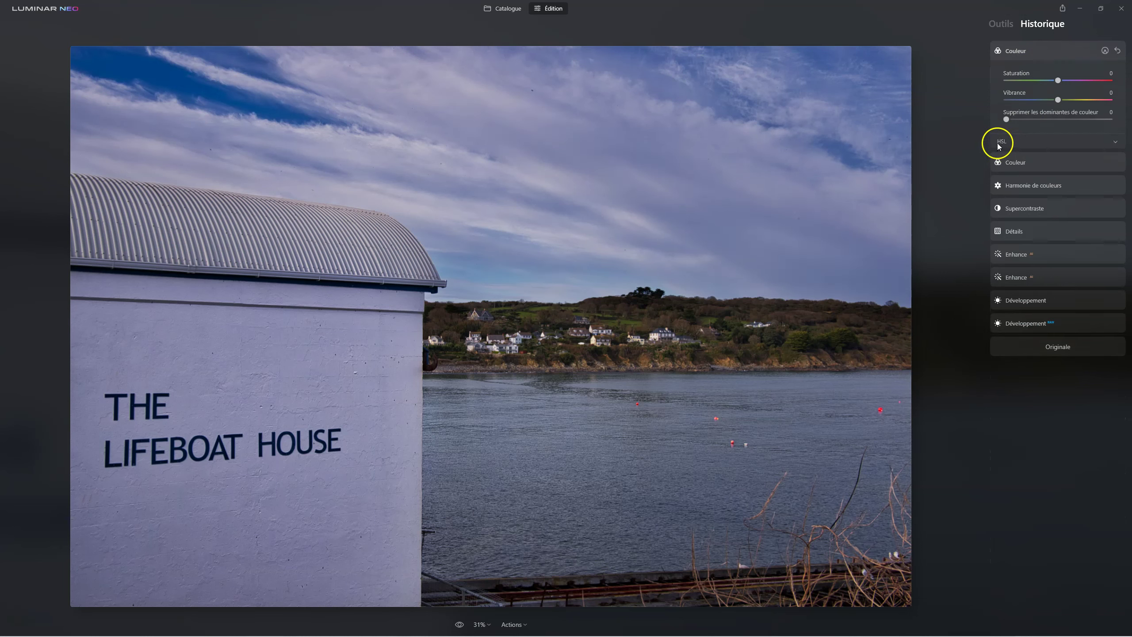
{"action": "left_click", "coordinate": [1000, 142]}
{"action": "left_click", "coordinate": [1032, 156]}
{"action": "left_click", "coordinate": [1032, 187]}
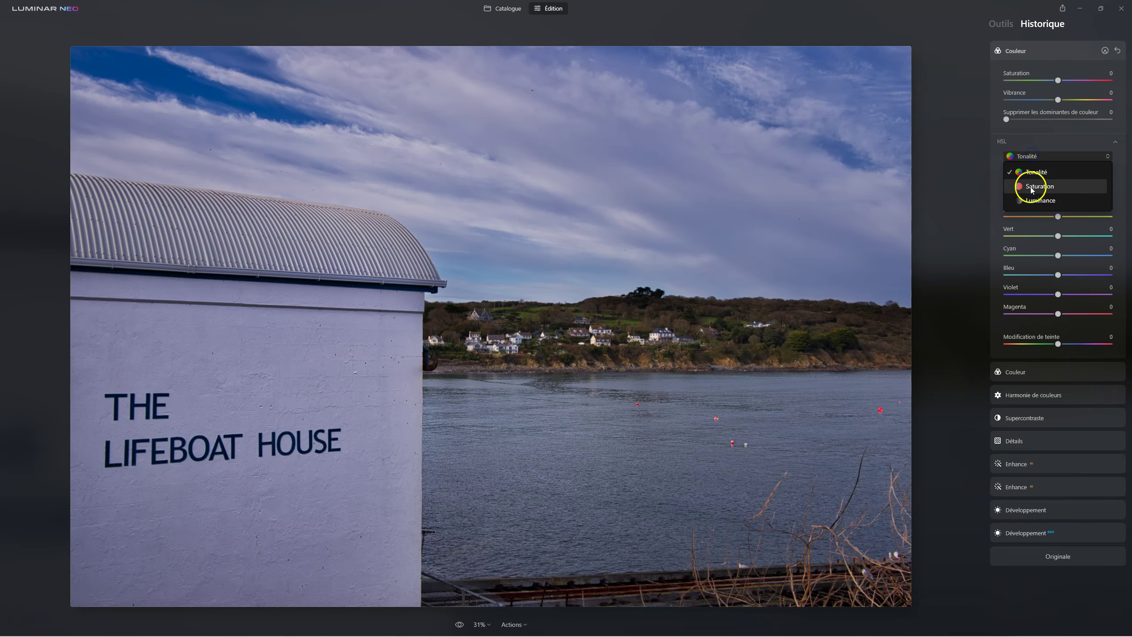
{"action": "left_click_drag", "start_coordinate": [1057, 275], "coordinate": [1065, 275]}
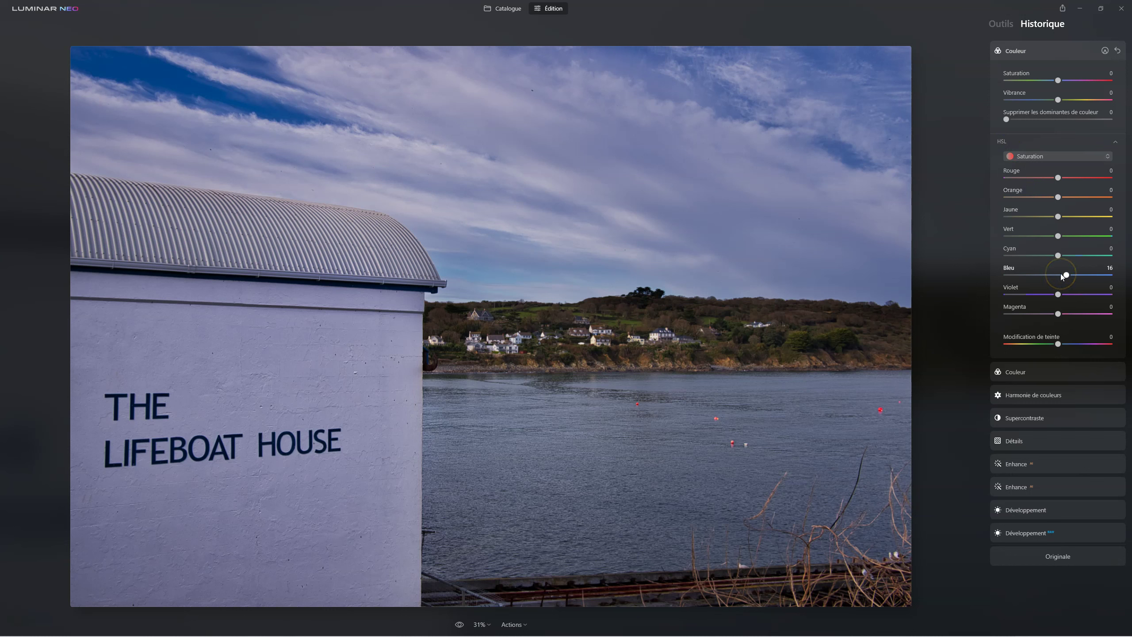
{"action": "left_click", "coordinate": [1057, 250]}
{"action": "left_click", "coordinate": [1044, 50]}
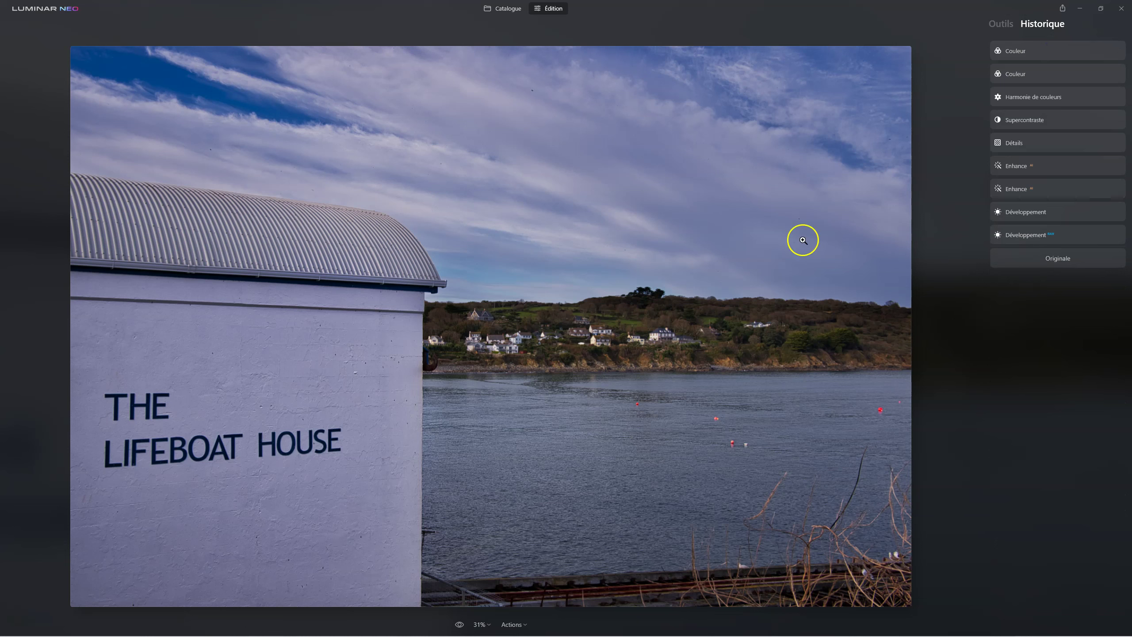
Step: Back in the adjustment tools list, open Enhance and raise Accent to 29
{"action": "left_click", "coordinate": [1000, 24]}
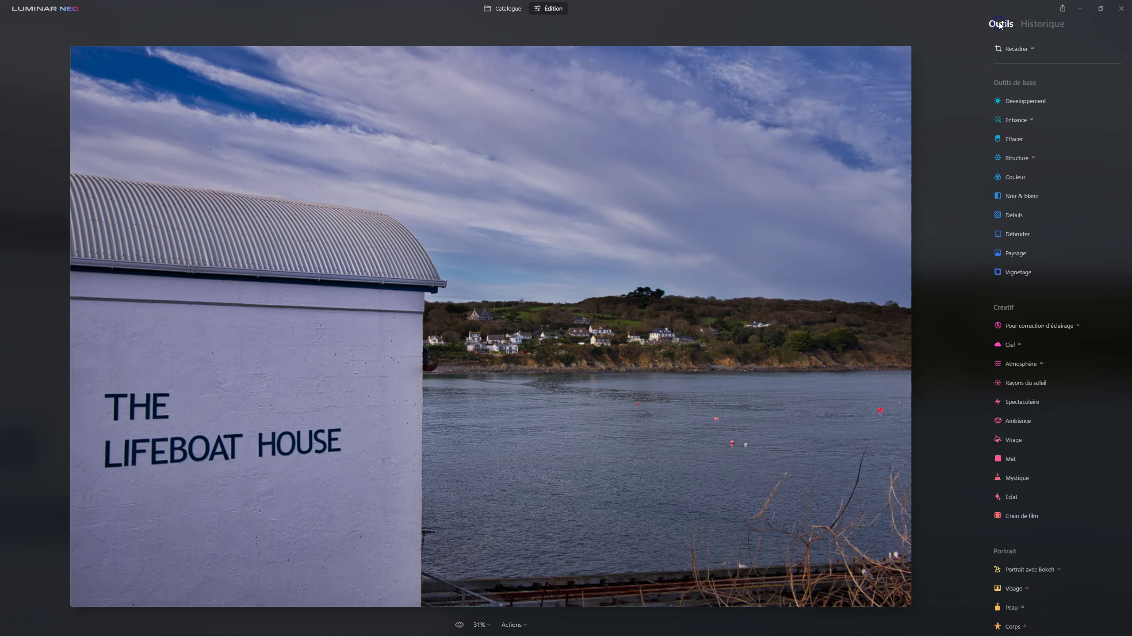
{"action": "left_click", "coordinate": [1017, 121]}
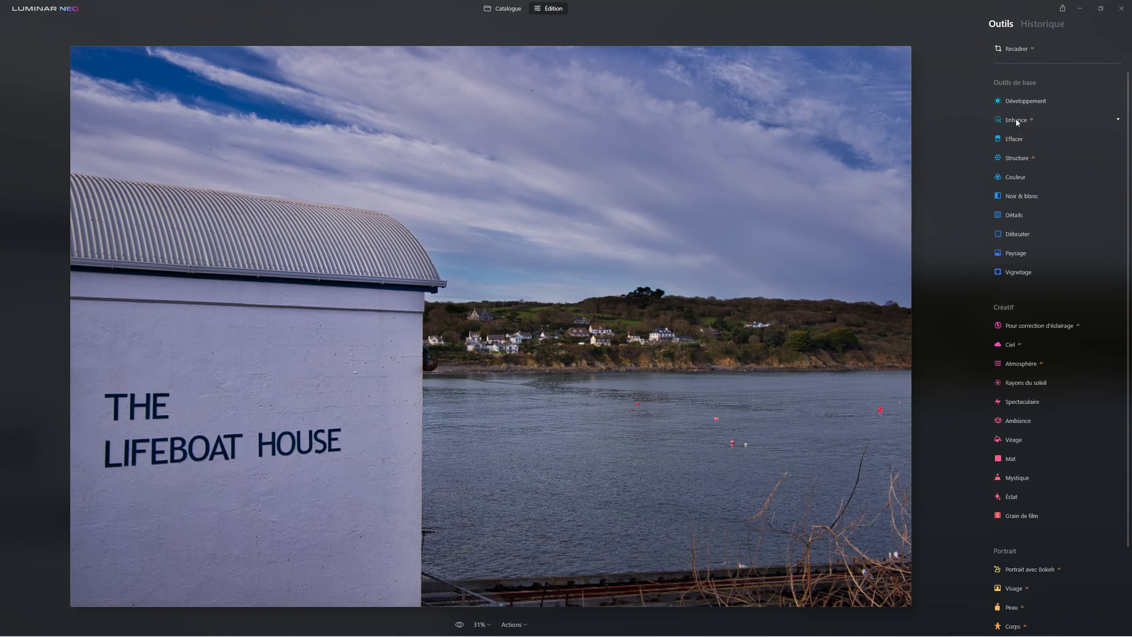
{"action": "left_click", "coordinate": [1016, 121]}
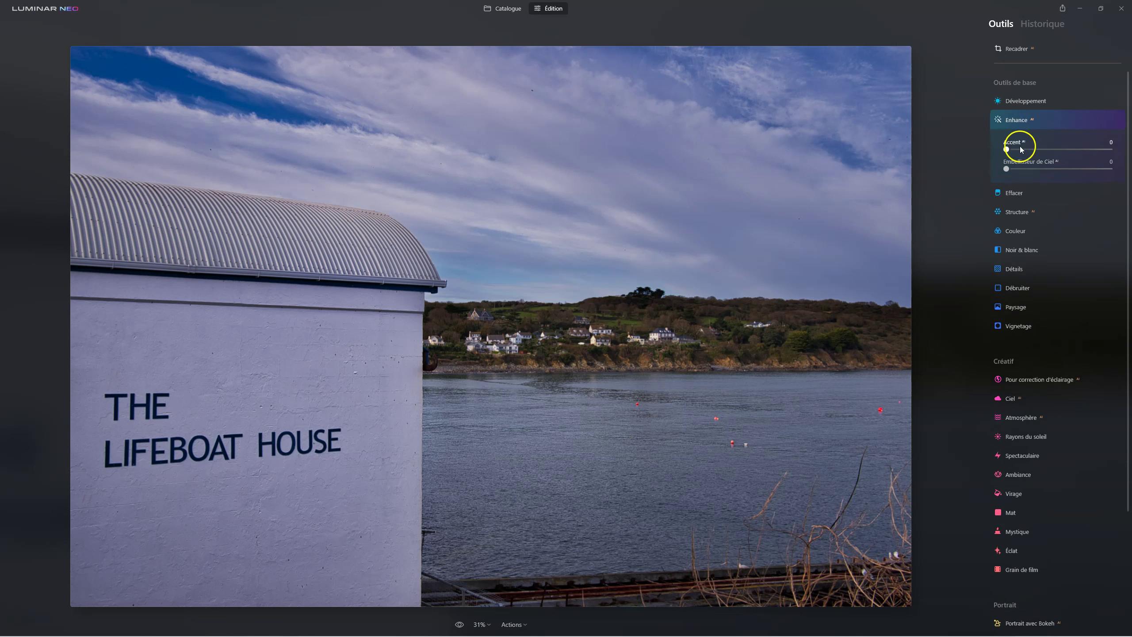
{"action": "left_click_drag", "start_coordinate": [1007, 150], "coordinate": [1039, 149]}
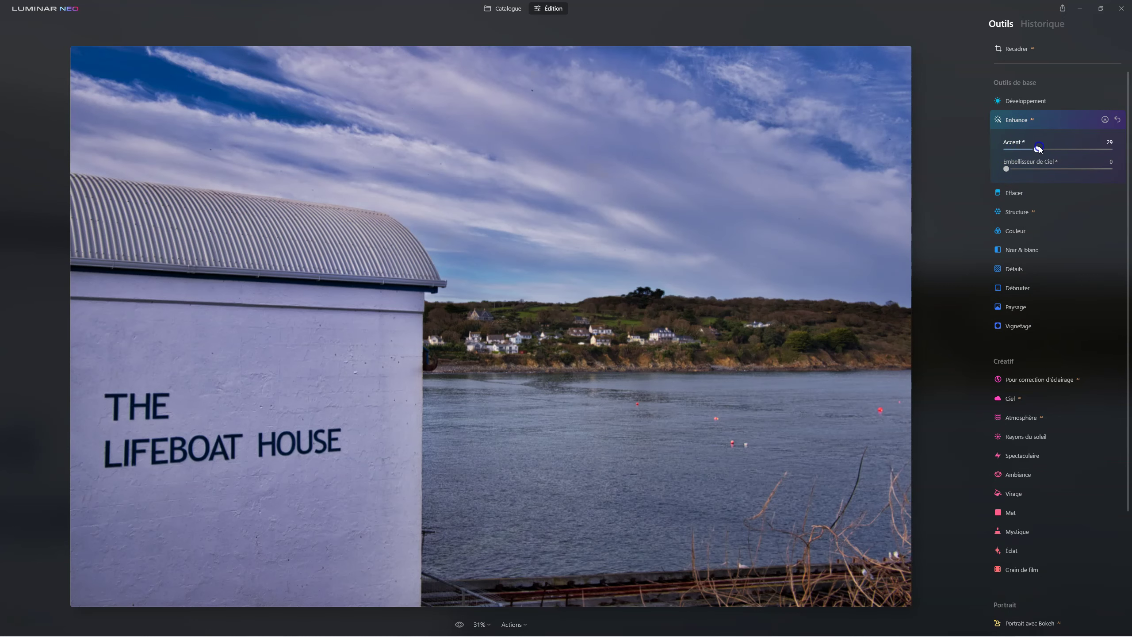
Step: Brush an Enhance mask over the hillside houses across the water
{"action": "left_click", "coordinate": [1105, 120]}
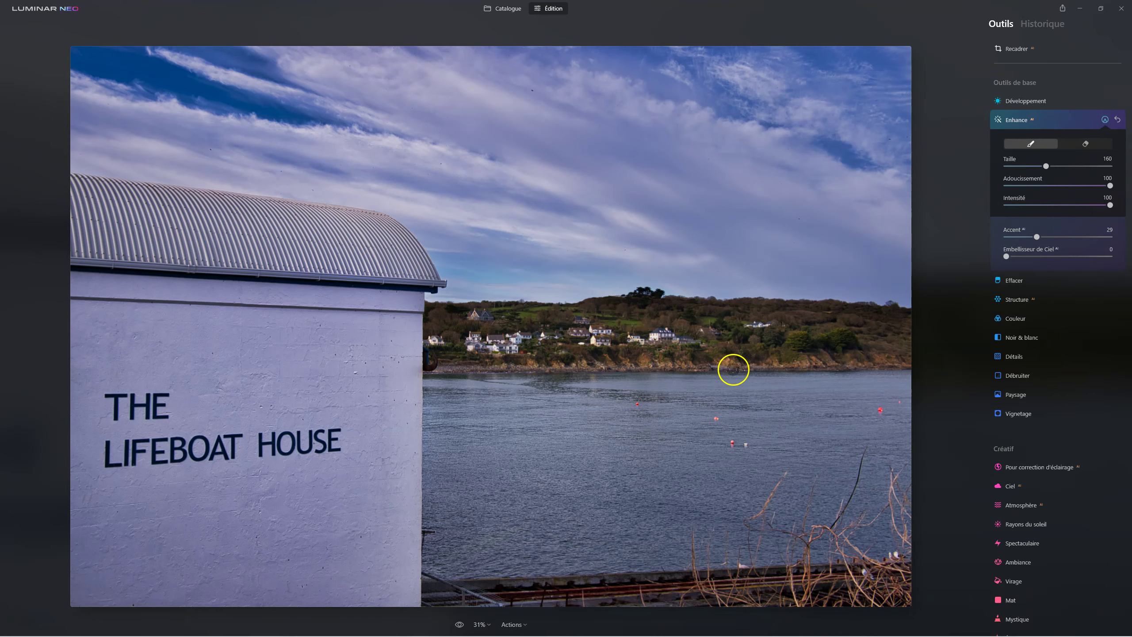
{"action": "left_click_drag", "start_coordinate": [472, 337], "coordinate": [886, 325]}
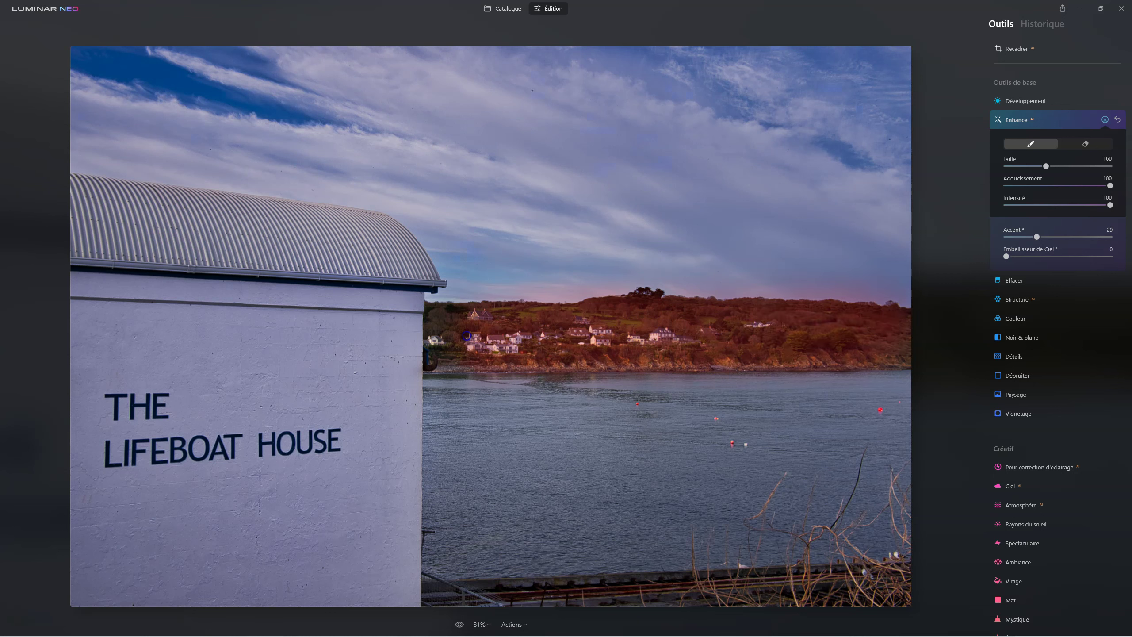
{"action": "left_click_drag", "start_coordinate": [466, 335], "coordinate": [557, 344]}
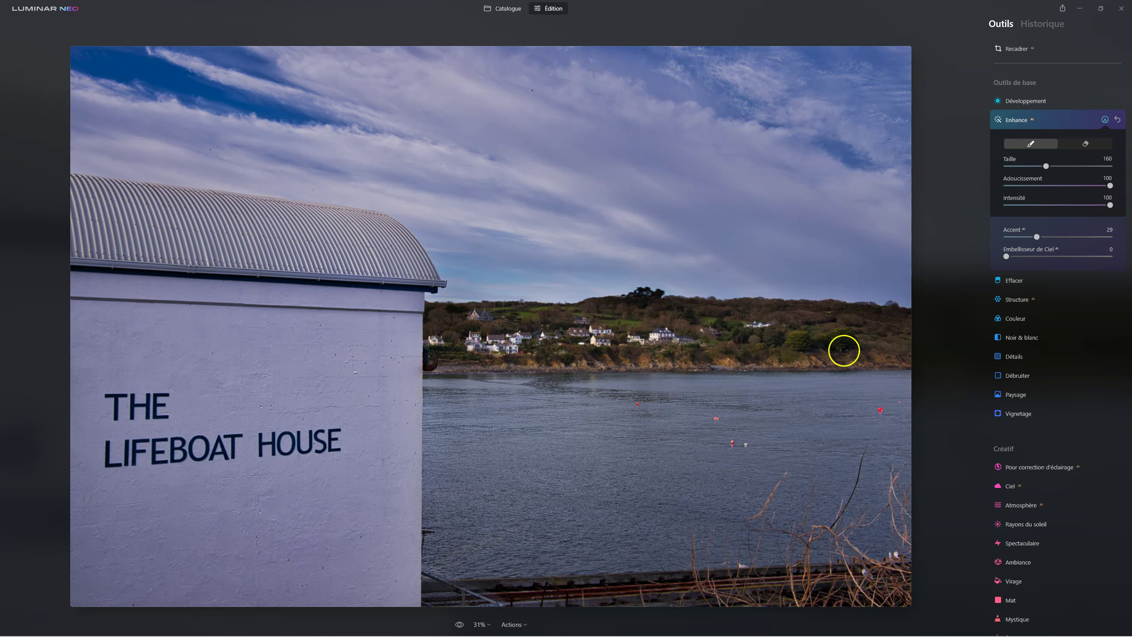
{"action": "left_click_drag", "start_coordinate": [879, 336], "coordinate": [514, 359]}
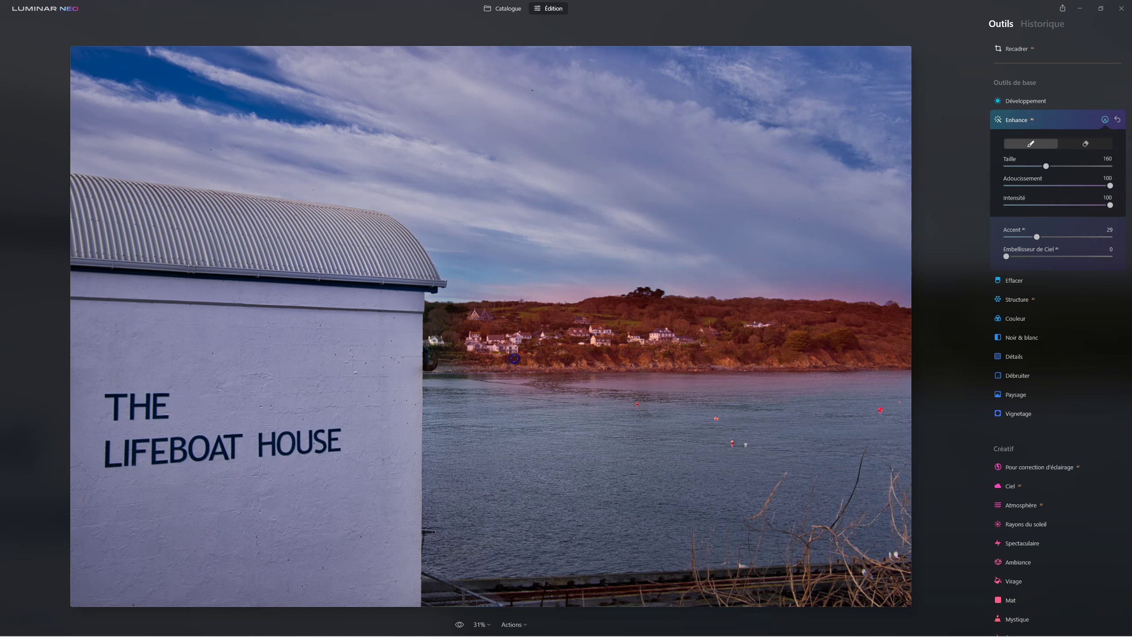
{"action": "left_click_drag", "start_coordinate": [452, 335], "coordinate": [557, 328]}
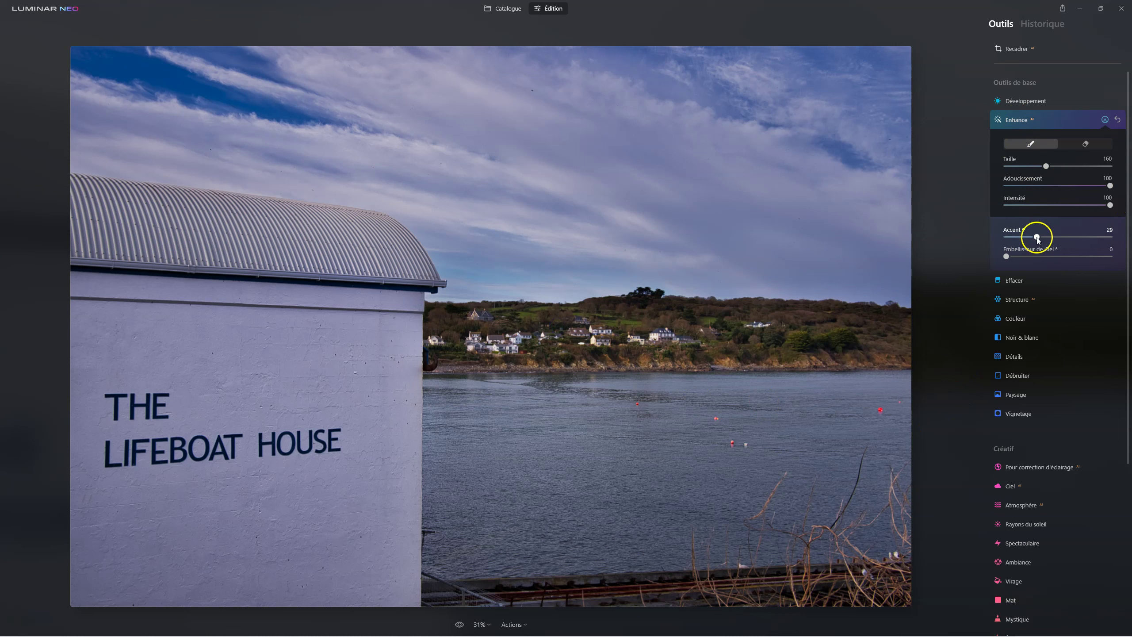
{"action": "left_click", "coordinate": [1018, 121]}
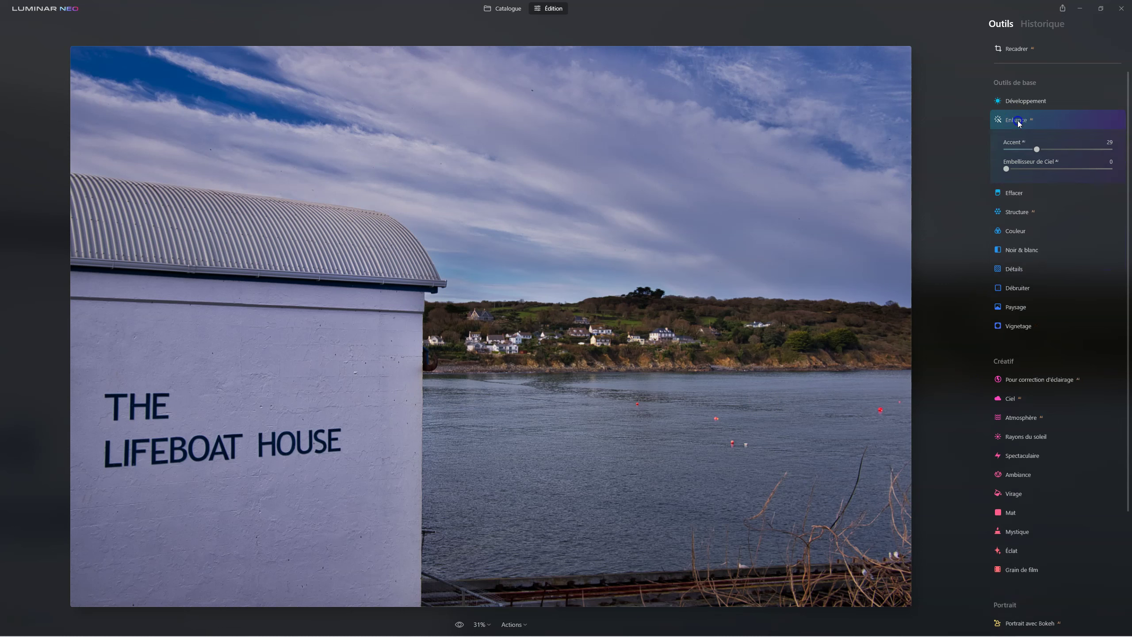
Step: Set Enhance Accent to 100 and repaint the brush mask over the hillside
{"action": "left_click", "coordinate": [1018, 120]}
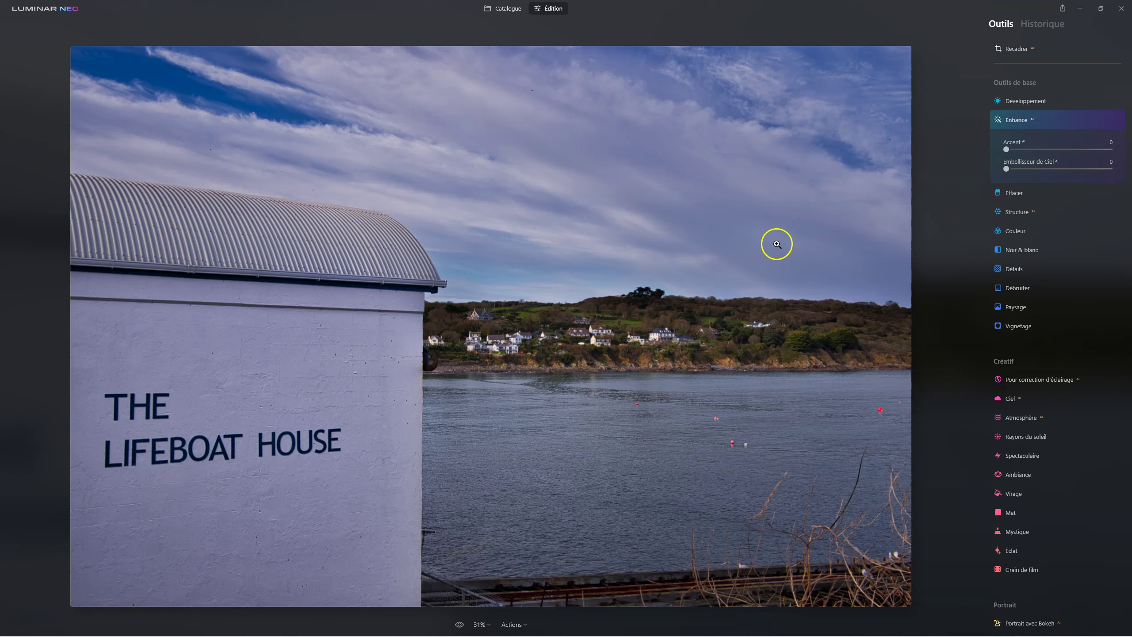
{"action": "left_click_drag", "start_coordinate": [1079, 152], "coordinate": [1110, 150]}
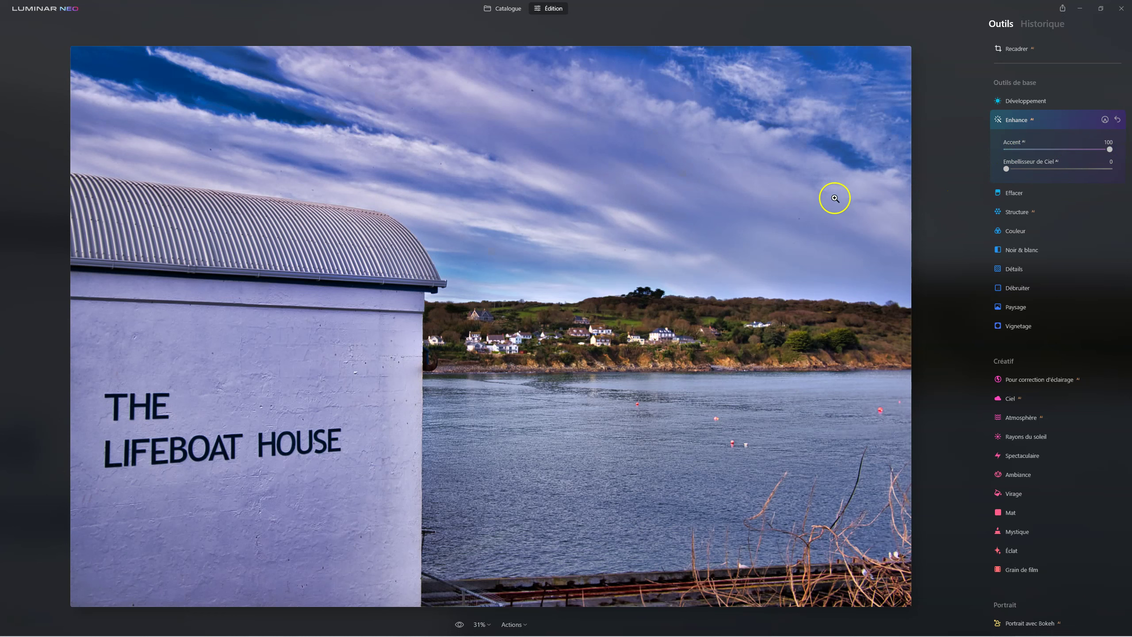
{"action": "left_click", "coordinate": [1105, 120]}
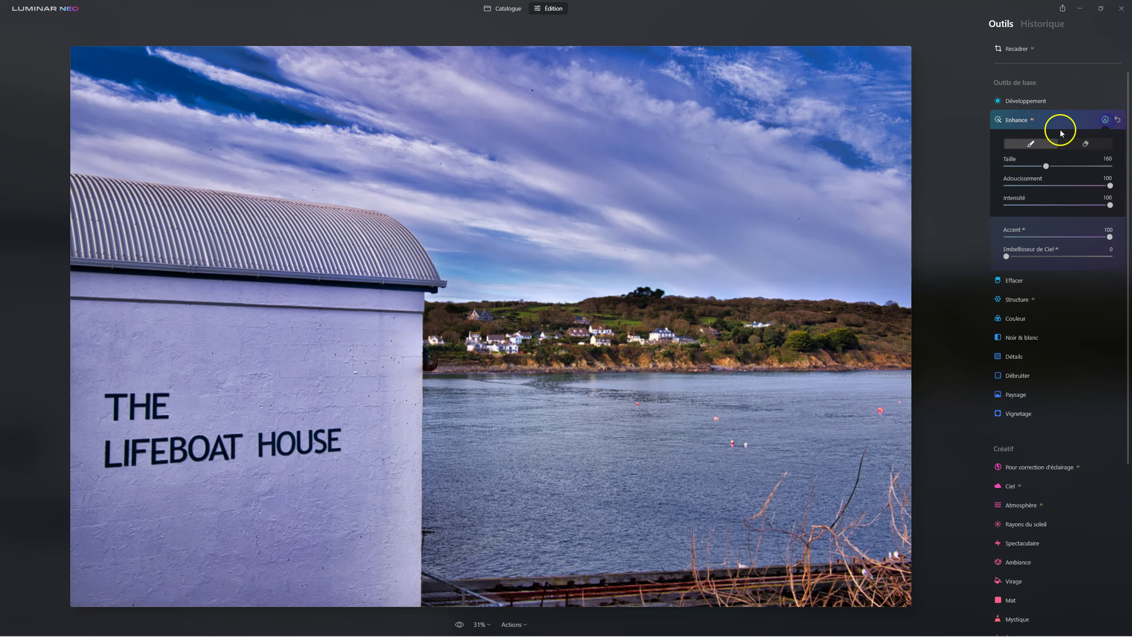
{"action": "mouse_move", "coordinate": [139, 224]}
{"action": "left_mouse_down"}
{"action": "mouse_move", "coordinate": [384, 248]}
{"action": "mouse_move", "coordinate": [227, 250]}
{"action": "mouse_move", "coordinate": [162, 238]}
{"action": "mouse_move", "coordinate": [732, 300]}
{"action": "left_mouse_up"}
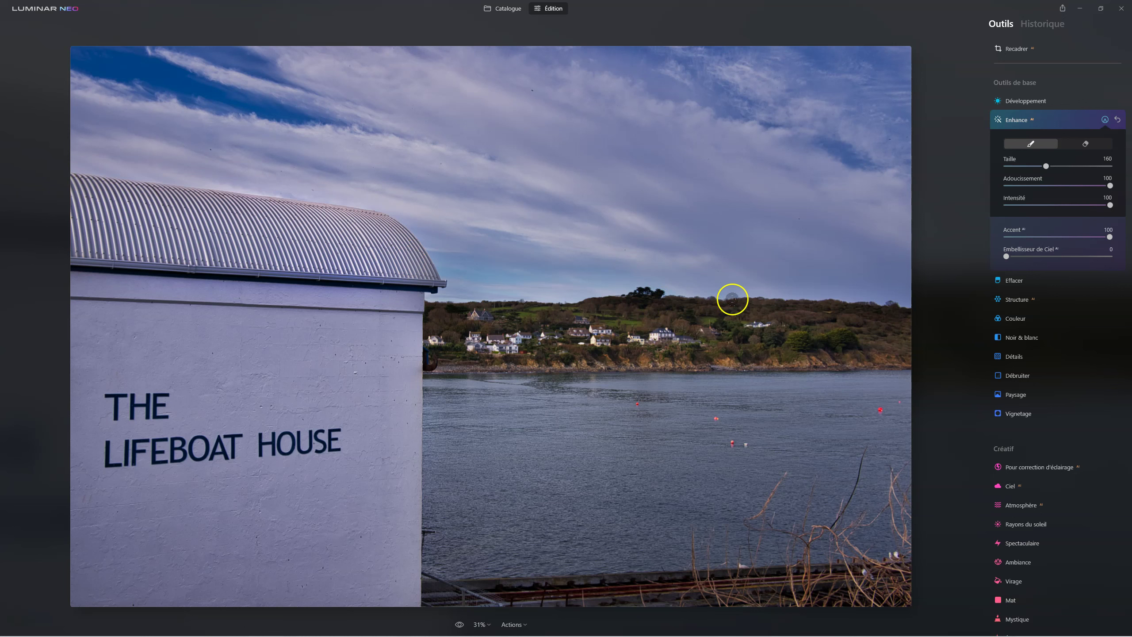
Step: Erase the Enhance mask from the roof and sky with Effacer, then collapse Enhance
{"action": "left_click", "coordinate": [1101, 143]}
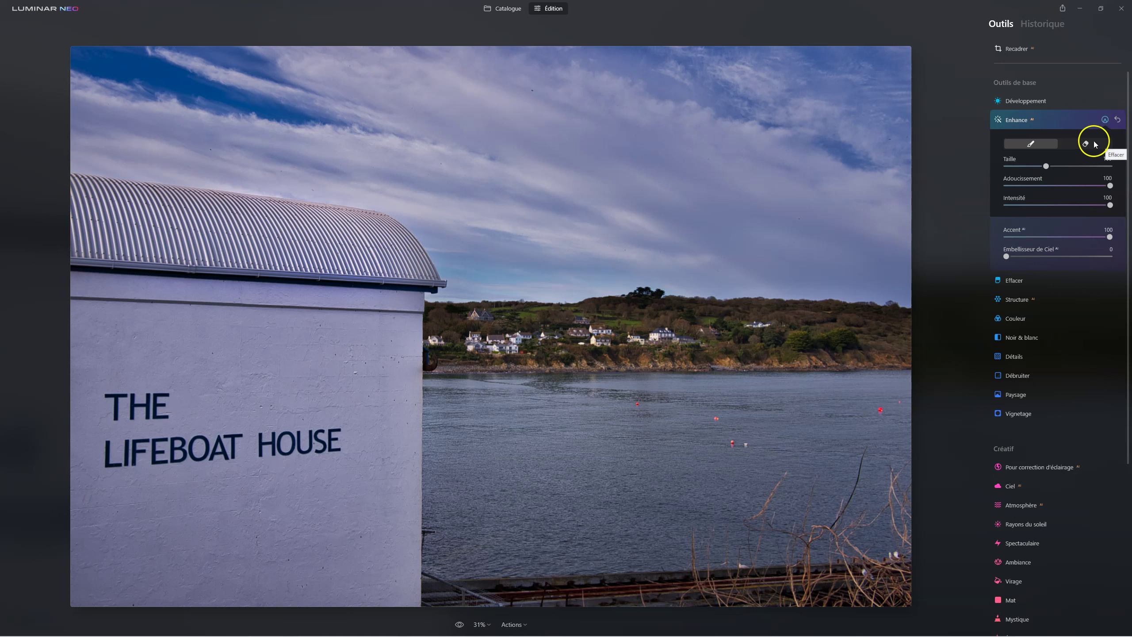
{"action": "left_click_drag", "start_coordinate": [136, 152], "coordinate": [214, 157]}
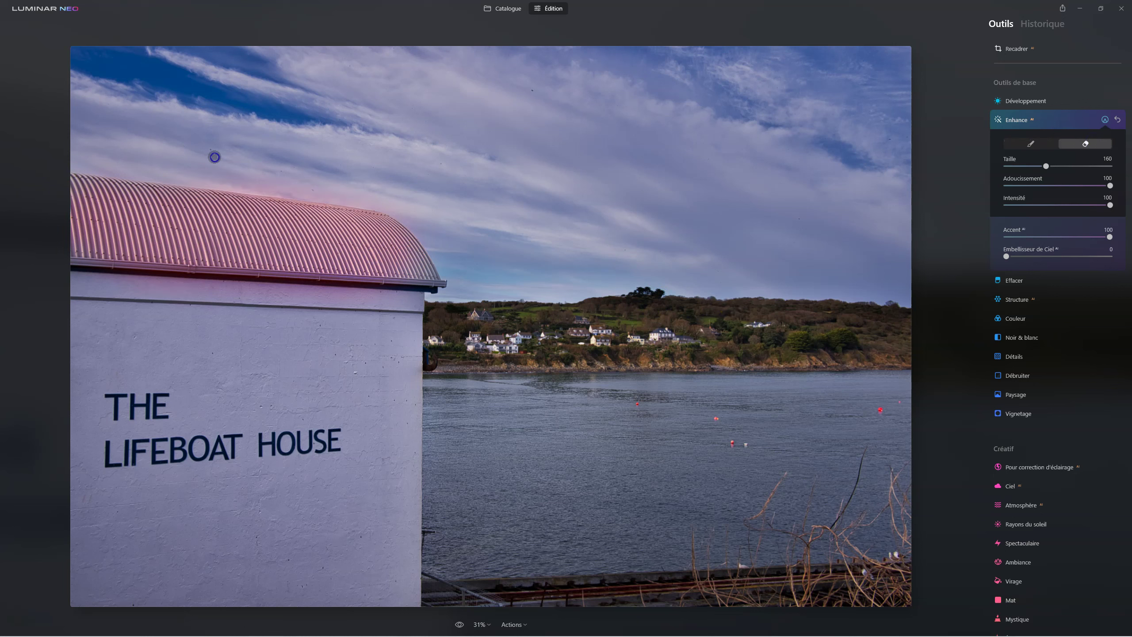
{"action": "left_click", "coordinate": [303, 164]}
{"action": "left_click", "coordinate": [422, 172]}
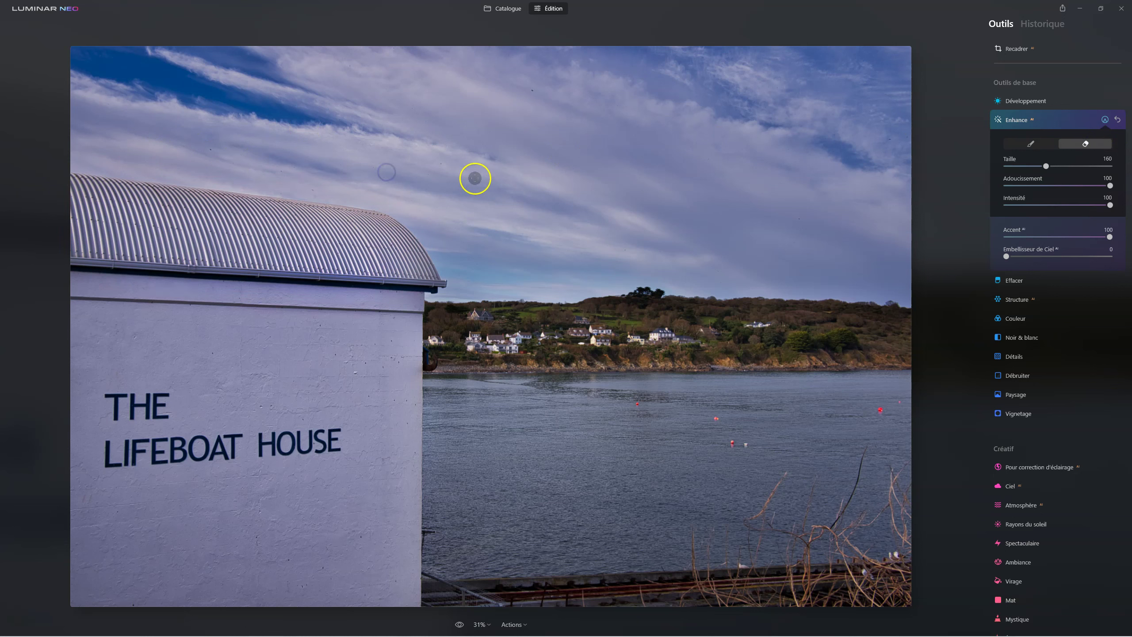
{"action": "left_click", "coordinate": [1016, 121]}
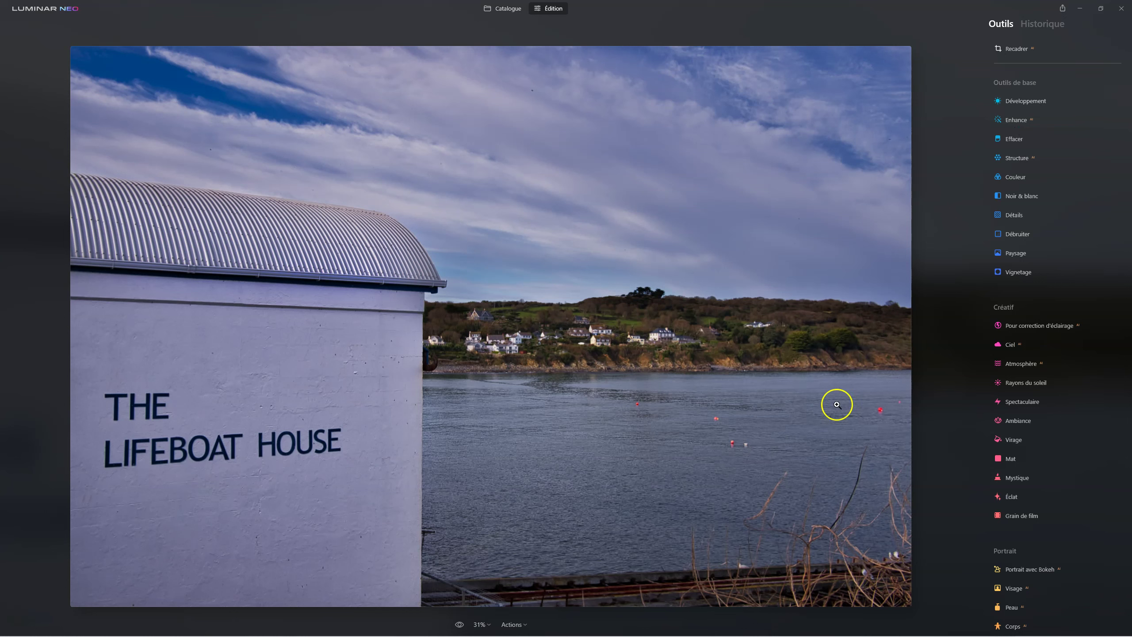
Step: Brush-mask Enhance over THE LIFEBOAT HOUSE lettering and wall, lowering Accent to 18
{"action": "left_click", "coordinate": [1016, 119]}
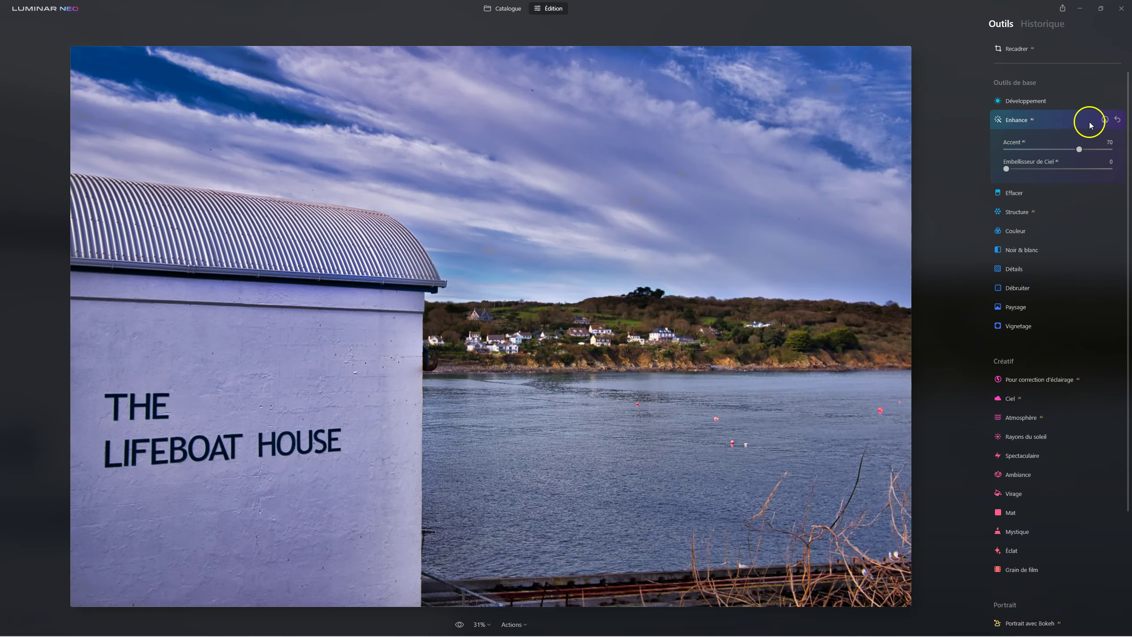
{"action": "left_click", "coordinate": [1105, 120]}
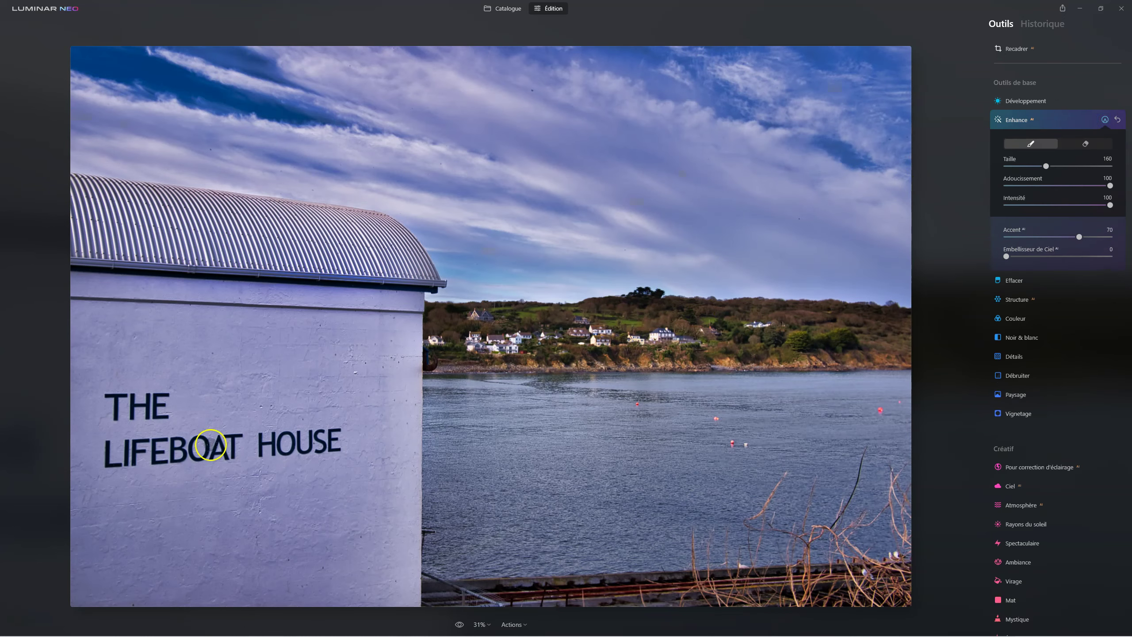
{"action": "mouse_move", "coordinate": [131, 415]}
{"action": "left_mouse_down"}
{"action": "mouse_move", "coordinate": [324, 448]}
{"action": "mouse_move", "coordinate": [174, 415]}
{"action": "mouse_move", "coordinate": [208, 438]}
{"action": "left_mouse_up"}
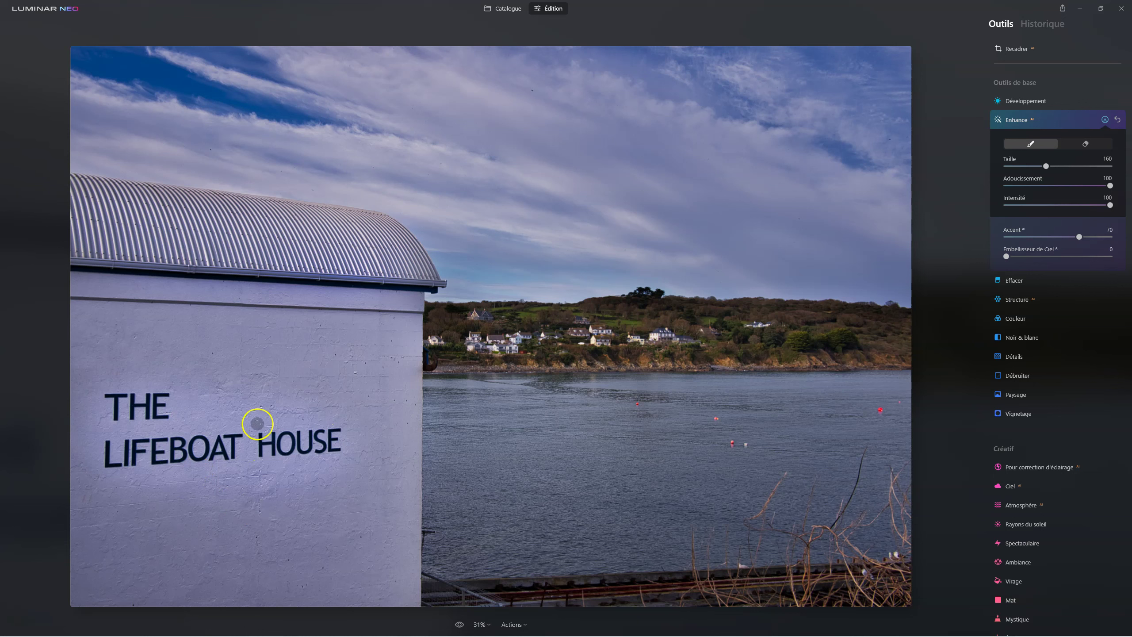
{"action": "mouse_move", "coordinate": [227, 412]}
{"action": "left_mouse_down"}
{"action": "mouse_move", "coordinate": [162, 435]}
{"action": "mouse_move", "coordinate": [247, 406]}
{"action": "mouse_move", "coordinate": [310, 422]}
{"action": "left_mouse_up"}
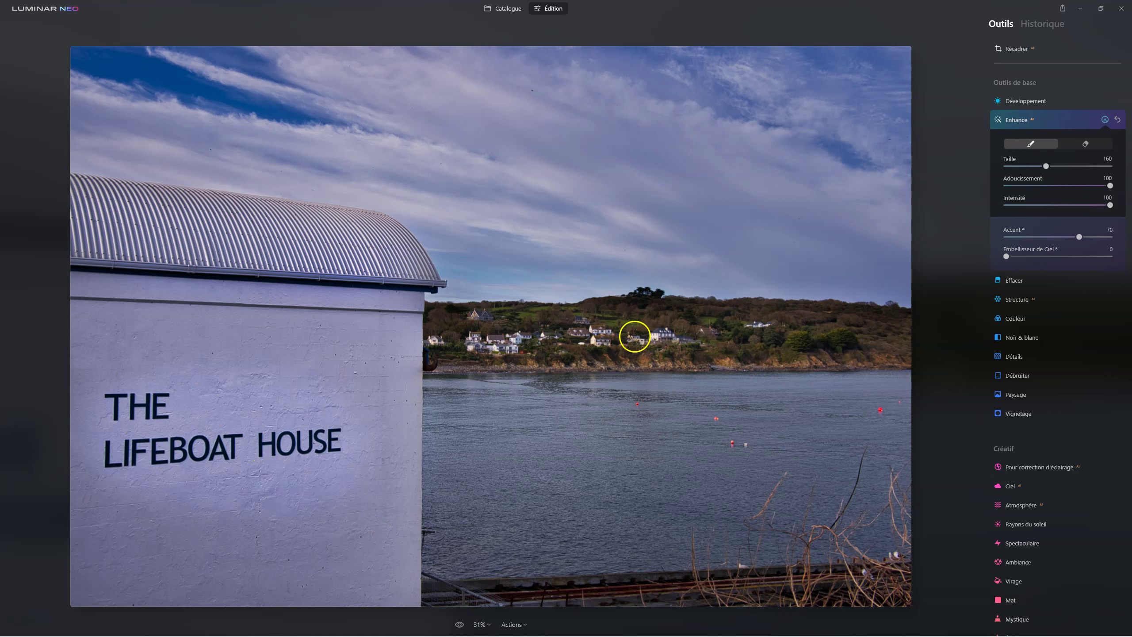
{"action": "left_click_drag", "start_coordinate": [1079, 237], "coordinate": [1066, 237]}
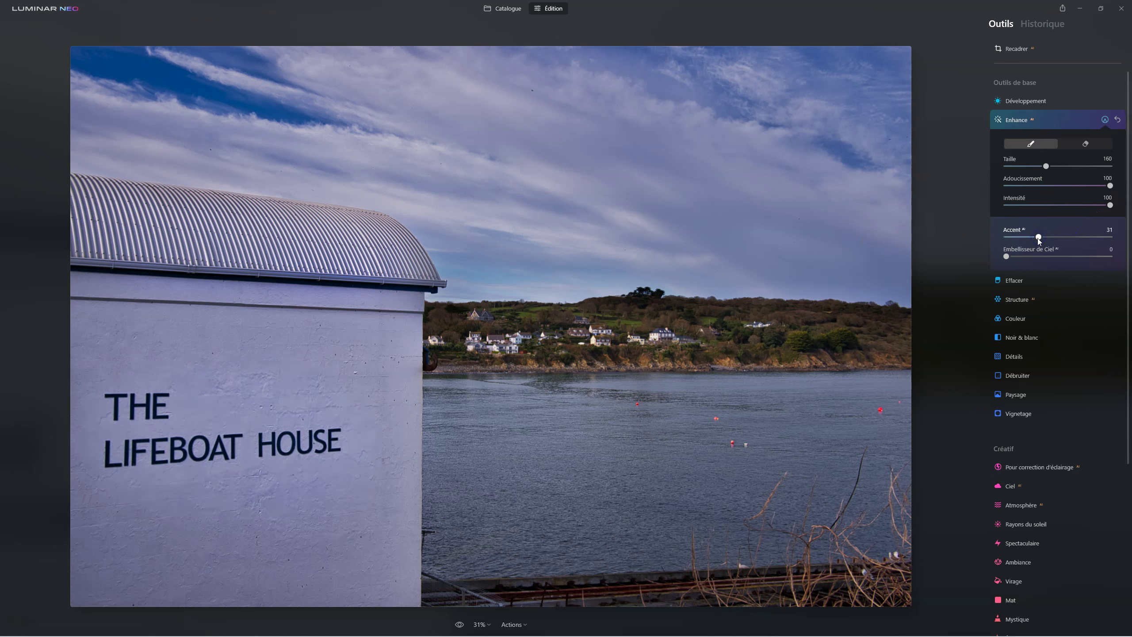
{"action": "left_click_drag", "start_coordinate": [1028, 239], "coordinate": [1024, 239]}
{"action": "left_click", "coordinate": [1003, 119]}
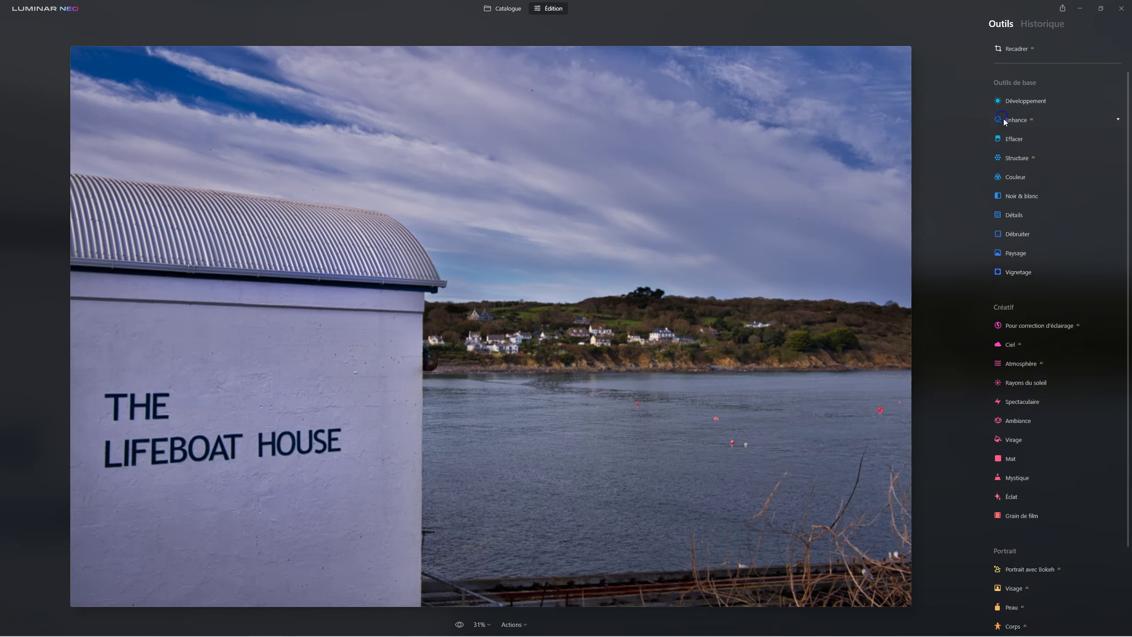
{"action": "left_click", "coordinate": [1050, 31]}
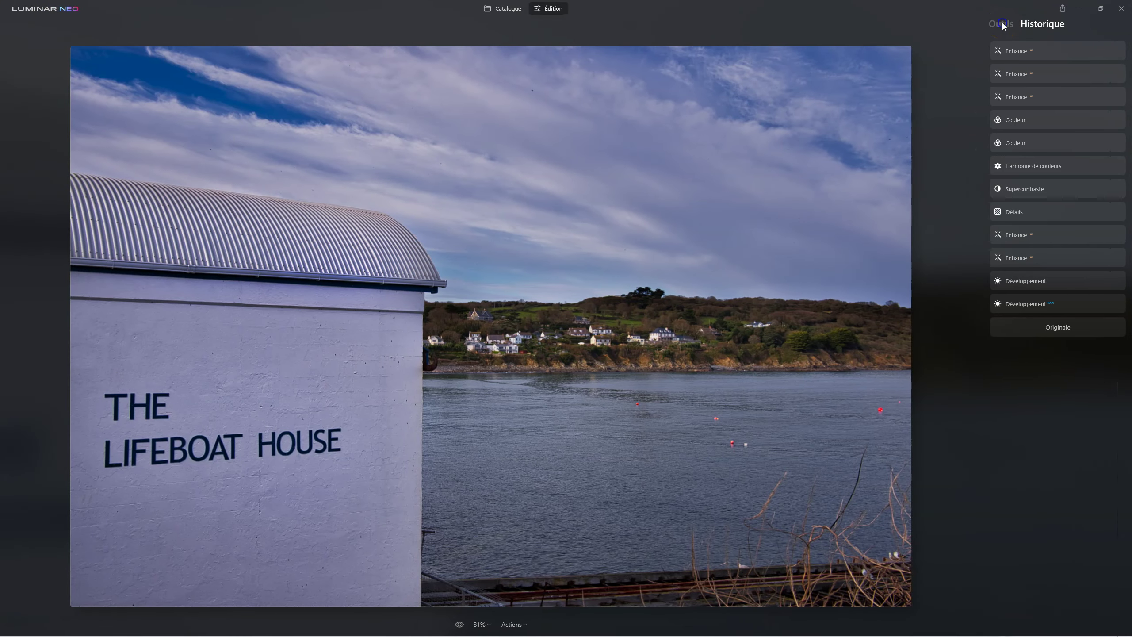
{"action": "left_click", "coordinate": [1003, 26]}
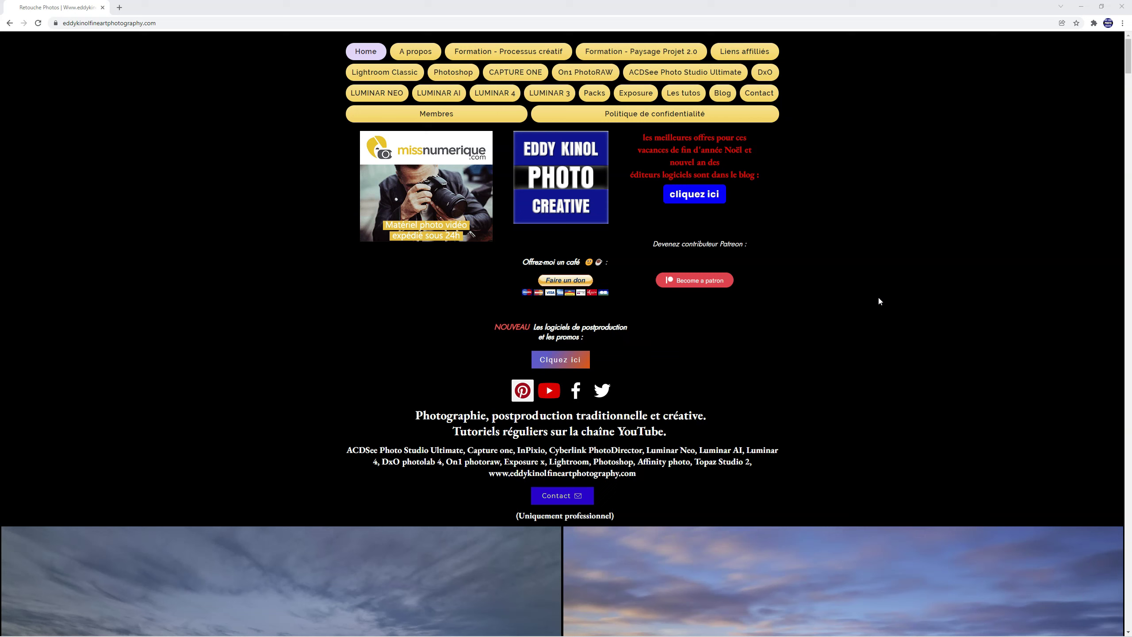
Step: Open the Eddy Kinol site's blog and scroll through its posts
{"action": "left_click", "coordinate": [763, 178]}
{"action": "left_click", "coordinate": [723, 96]}
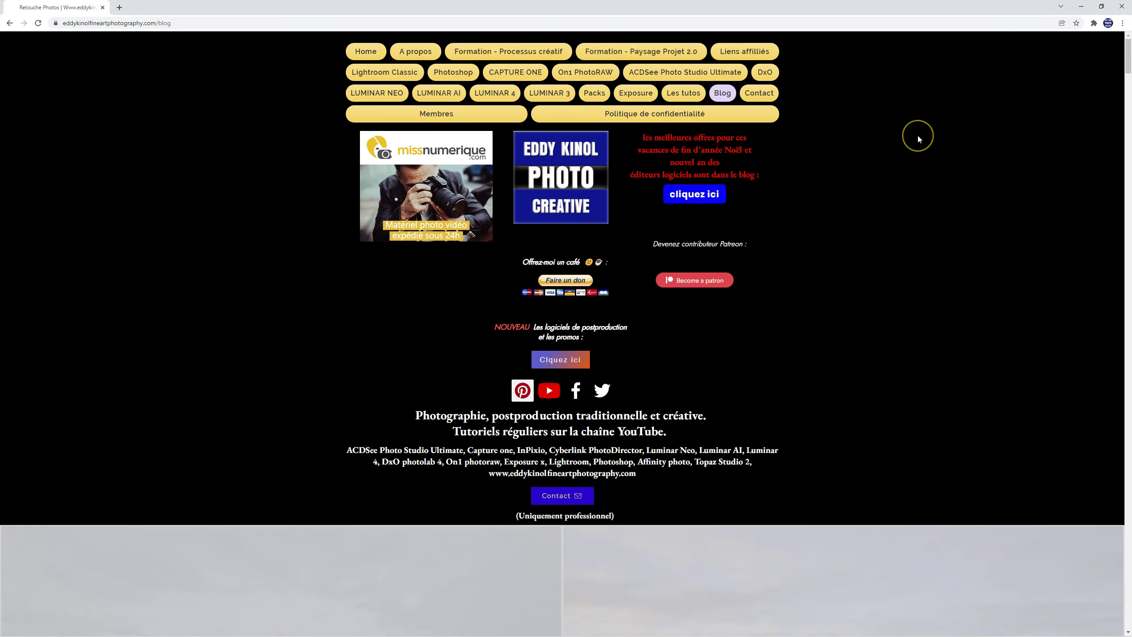
{"action": "scroll", "coordinate": [919, 139], "scroll_direction": "down", "scroll_amount": 5}
{"action": "scroll", "coordinate": [808, 226], "scroll_direction": "down", "scroll_amount": 4}
Step: Read through the 'Promotions Skylum fin d'année' blog post
{"action": "left_click", "coordinate": [558, 267]}
{"action": "scroll", "coordinate": [848, 391], "scroll_direction": "down", "scroll_amount": 2}
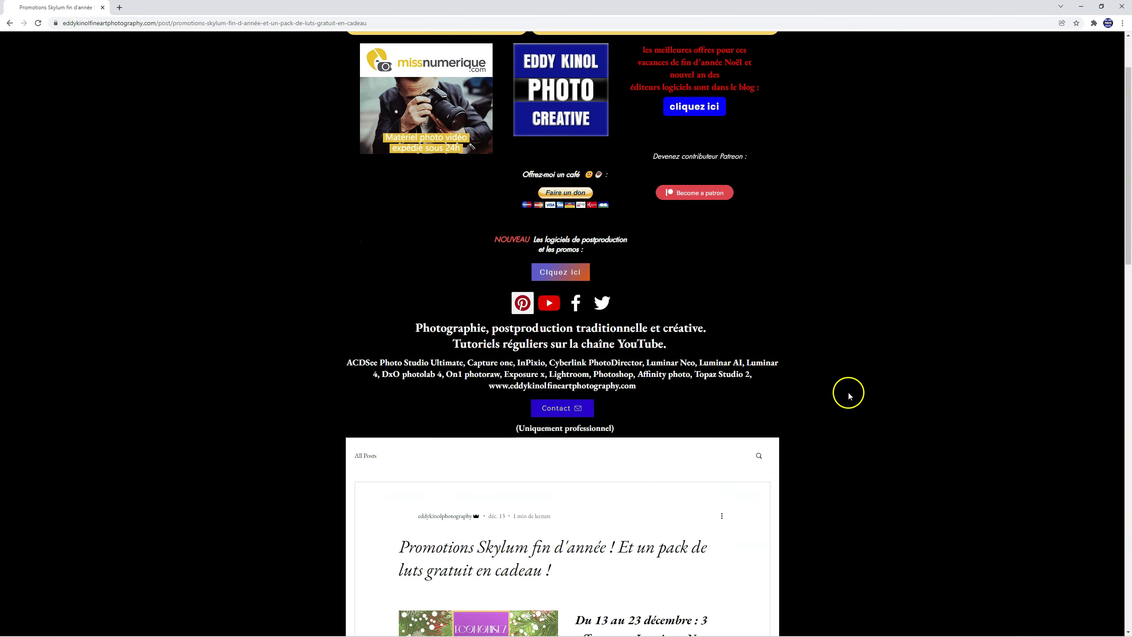
{"action": "scroll", "coordinate": [849, 391], "scroll_direction": "down", "scroll_amount": 9}
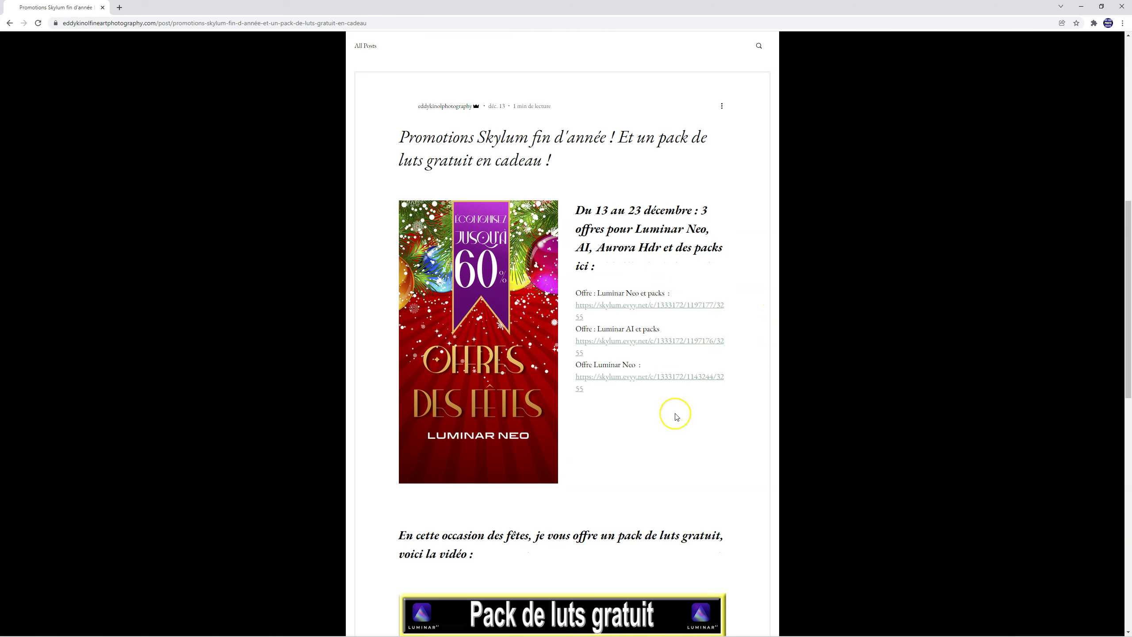
{"action": "scroll", "coordinate": [675, 414], "scroll_direction": "down", "scroll_amount": 4}
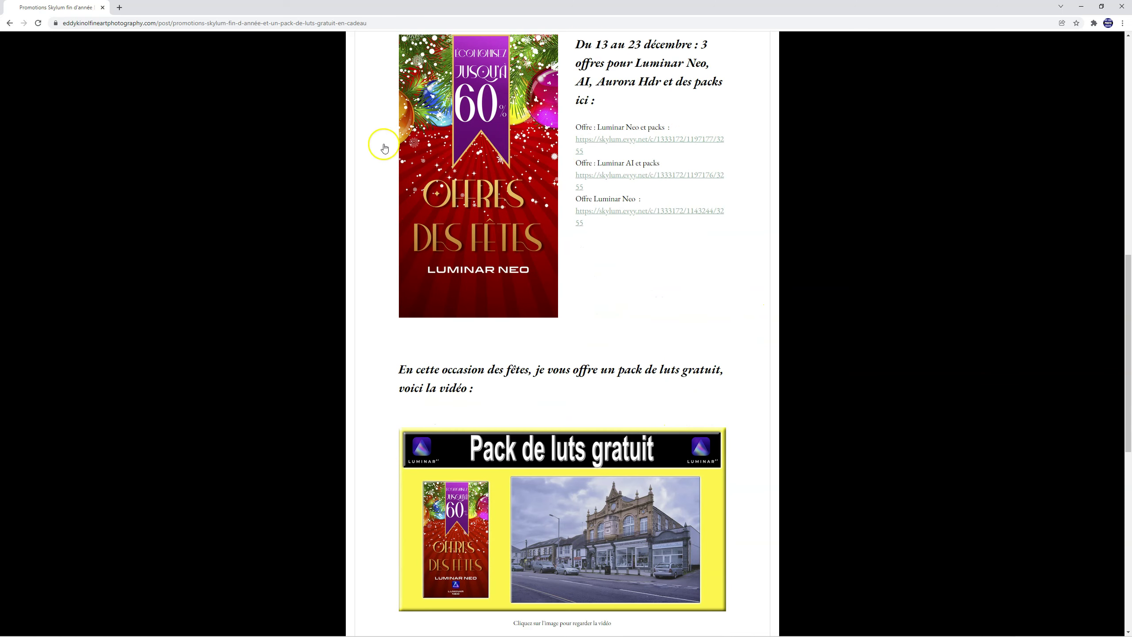
{"action": "scroll", "coordinate": [663, 379], "scroll_direction": "down", "scroll_amount": 3}
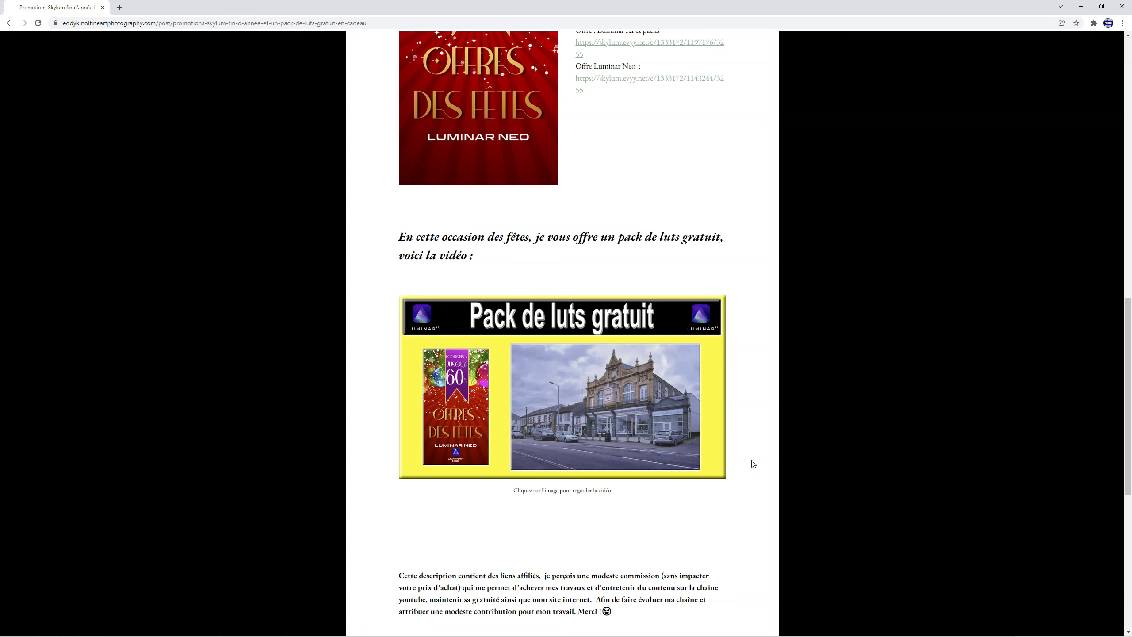
{"action": "scroll", "coordinate": [753, 464], "scroll_direction": "up", "scroll_amount": 10}
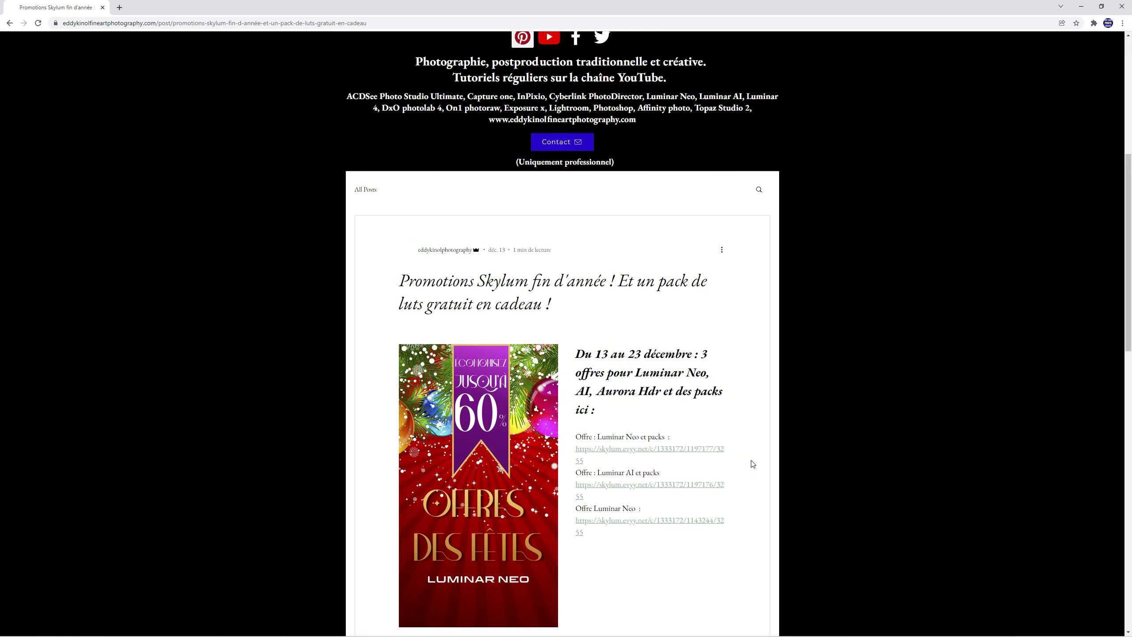
{"action": "scroll", "coordinate": [751, 458], "scroll_direction": "down", "scroll_amount": 2}
{"action": "scroll", "coordinate": [631, 290], "scroll_direction": "up", "scroll_amount": 3}
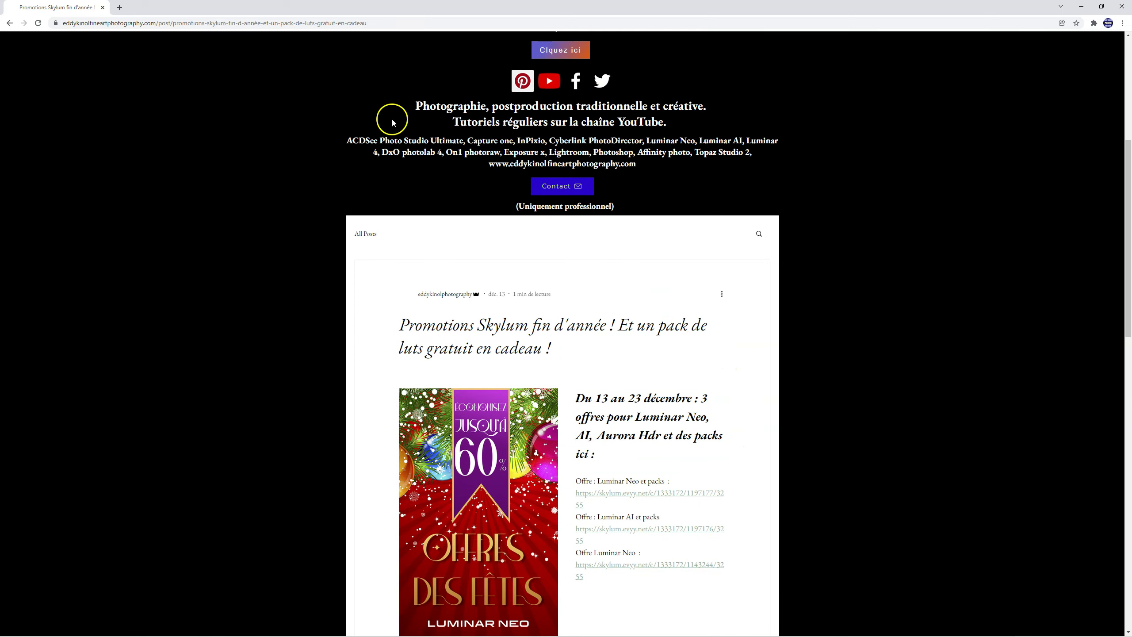
{"action": "scroll", "coordinate": [584, 121], "scroll_direction": "up", "scroll_amount": 7}
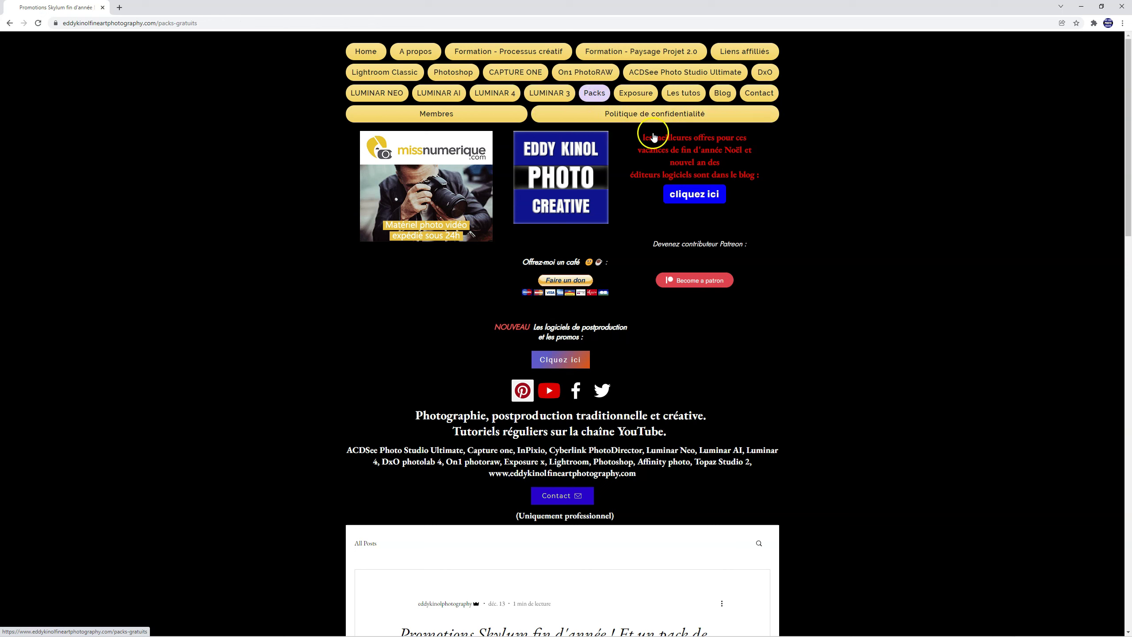
Step: Browse the free packs list of presets, LUTs and sky packs
{"action": "scroll", "coordinate": [887, 290], "scroll_direction": "down", "scroll_amount": 5}
{"action": "scroll", "coordinate": [892, 294], "scroll_direction": "down", "scroll_amount": 5}
{"action": "scroll", "coordinate": [892, 293], "scroll_direction": "down", "scroll_amount": 15}
{"action": "scroll", "coordinate": [893, 289], "scroll_direction": "up", "scroll_amount": 5}
{"action": "scroll", "coordinate": [893, 288], "scroll_direction": "up", "scroll_amount": 5}
{"action": "scroll", "coordinate": [893, 285], "scroll_direction": "up", "scroll_amount": 4}
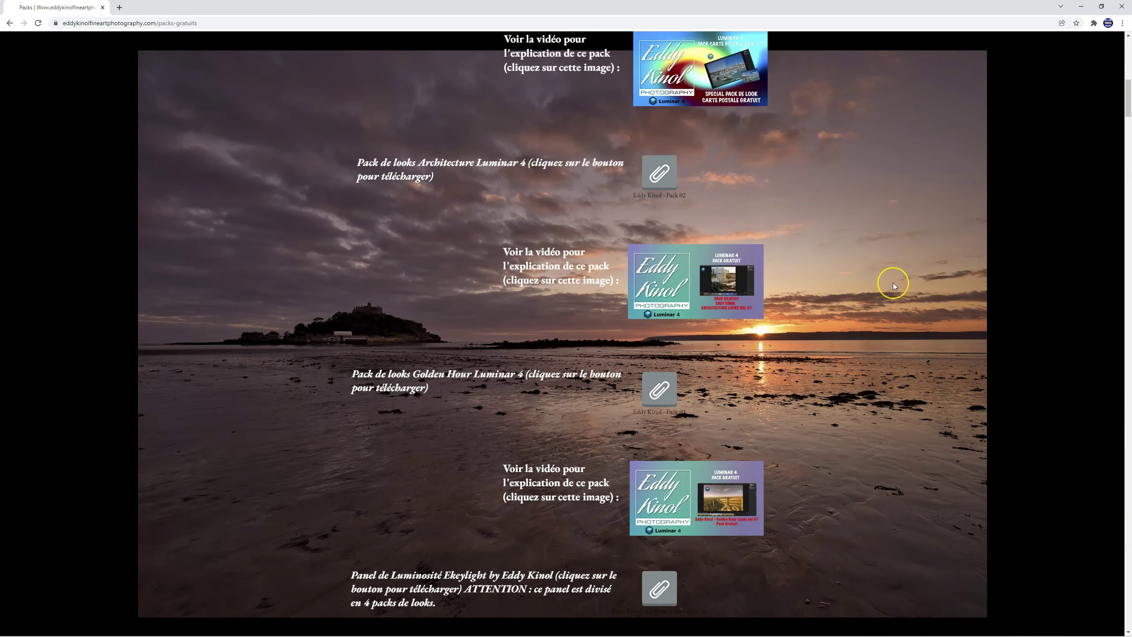
{"action": "scroll", "coordinate": [893, 285], "scroll_direction": "down", "scroll_amount": 5}
{"action": "scroll", "coordinate": [893, 285], "scroll_direction": "down", "scroll_amount": 4}
{"action": "scroll", "coordinate": [893, 285], "scroll_direction": "down", "scroll_amount": 5}
{"action": "scroll", "coordinate": [893, 285], "scroll_direction": "down", "scroll_amount": 4}
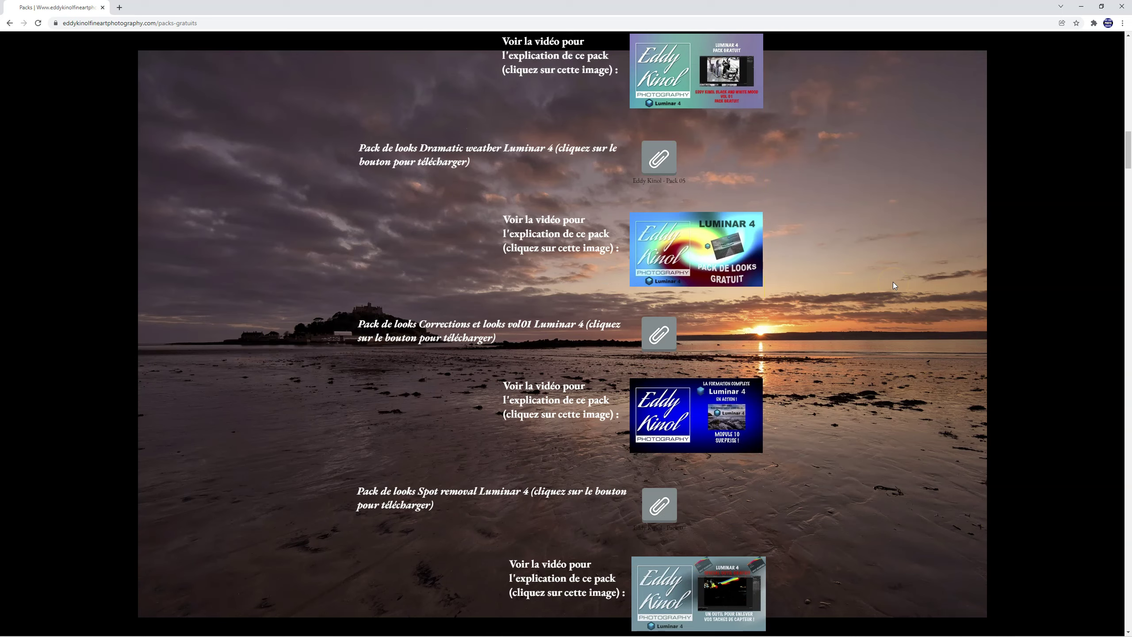
{"action": "scroll", "coordinate": [893, 283], "scroll_direction": "up", "scroll_amount": 5}
{"action": "left_click", "coordinate": [846, 291]}
{"action": "scroll", "coordinate": [860, 308], "scroll_direction": "down", "scroll_amount": 4}
{"action": "scroll", "coordinate": [861, 308], "scroll_direction": "down", "scroll_amount": 10}
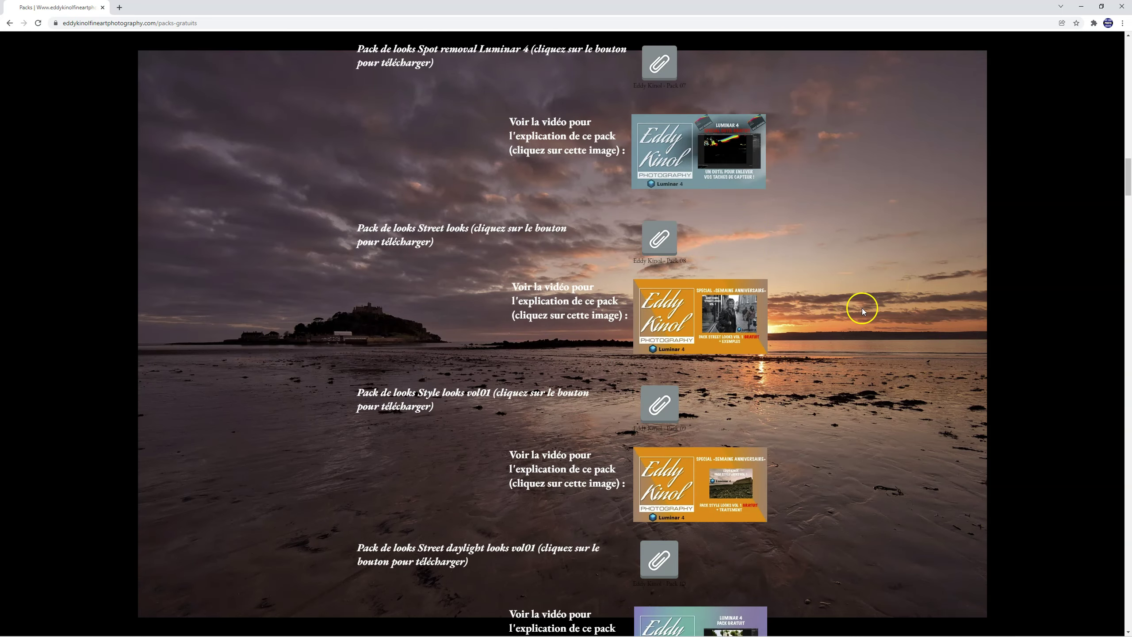
{"action": "scroll", "coordinate": [861, 308], "scroll_direction": "down", "scroll_amount": 5}
{"action": "scroll", "coordinate": [862, 307], "scroll_direction": "down", "scroll_amount": 8}
{"action": "scroll", "coordinate": [863, 306], "scroll_direction": "down", "scroll_amount": 5}
{"action": "scroll", "coordinate": [864, 308], "scroll_direction": "down", "scroll_amount": 5}
{"action": "scroll", "coordinate": [864, 307], "scroll_direction": "down", "scroll_amount": 4}
{"action": "scroll", "coordinate": [864, 307], "scroll_direction": "down", "scroll_amount": 6}
{"action": "scroll", "coordinate": [864, 307], "scroll_direction": "down", "scroll_amount": 2}
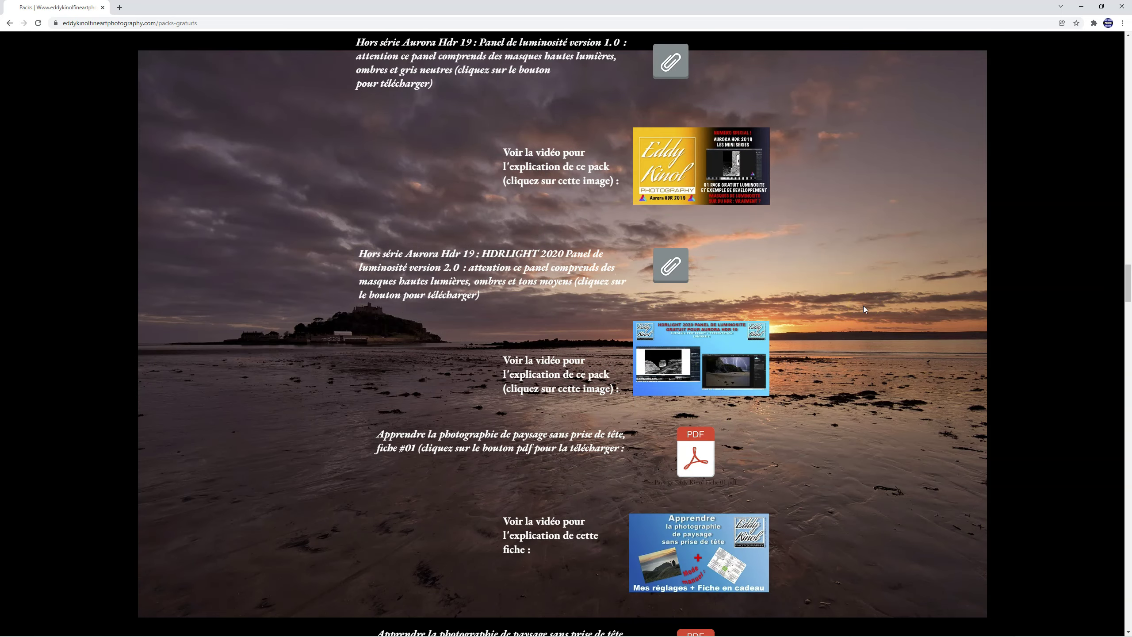
Step: Continue down the free packs page to the footer
{"action": "left_click", "coordinate": [863, 306]}
{"action": "scroll", "coordinate": [860, 321], "scroll_direction": "down", "scroll_amount": 7}
{"action": "left_click", "coordinate": [859, 336]}
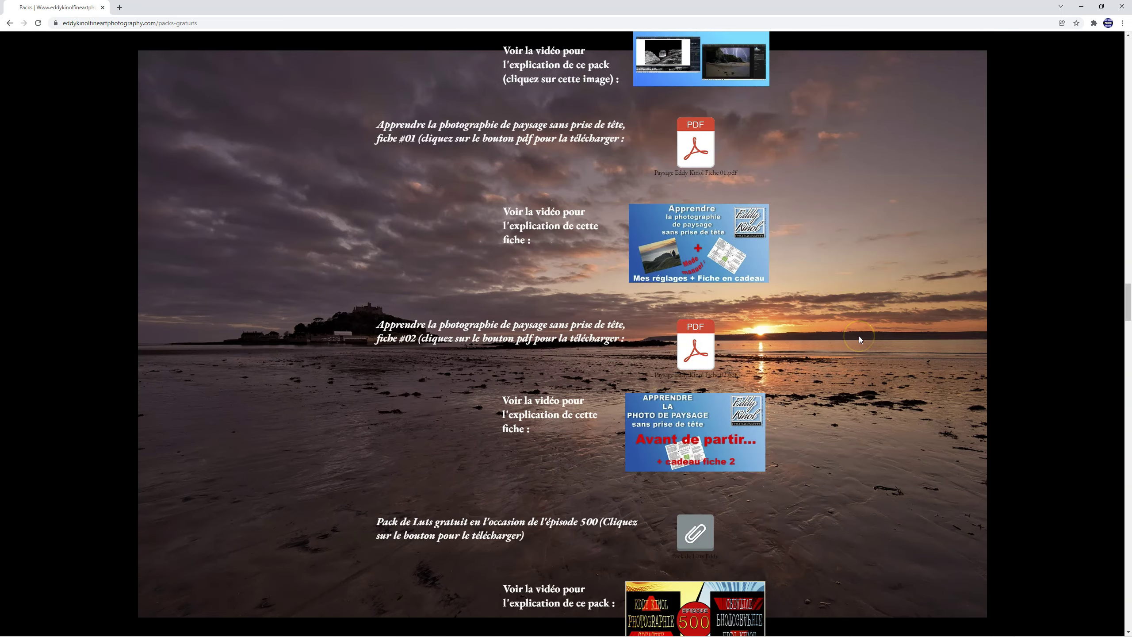
{"action": "scroll", "coordinate": [858, 336], "scroll_direction": "down", "scroll_amount": 5}
{"action": "scroll", "coordinate": [859, 336], "scroll_direction": "down", "scroll_amount": 7}
{"action": "scroll", "coordinate": [858, 336], "scroll_direction": "down", "scroll_amount": 9}
{"action": "scroll", "coordinate": [858, 336], "scroll_direction": "down", "scroll_amount": 6}
{"action": "scroll", "coordinate": [858, 336], "scroll_direction": "down", "scroll_amount": 8}
{"action": "scroll", "coordinate": [859, 336], "scroll_direction": "down", "scroll_amount": 5}
{"action": "scroll", "coordinate": [859, 336], "scroll_direction": "down", "scroll_amount": 9}
{"action": "scroll", "coordinate": [859, 336], "scroll_direction": "down", "scroll_amount": 8}
{"action": "scroll", "coordinate": [860, 338], "scroll_direction": "down", "scroll_amount": 5}
{"action": "scroll", "coordinate": [859, 337], "scroll_direction": "down", "scroll_amount": 5}
{"action": "scroll", "coordinate": [860, 337], "scroll_direction": "down", "scroll_amount": 7}
{"action": "scroll", "coordinate": [860, 338], "scroll_direction": "down", "scroll_amount": 4}
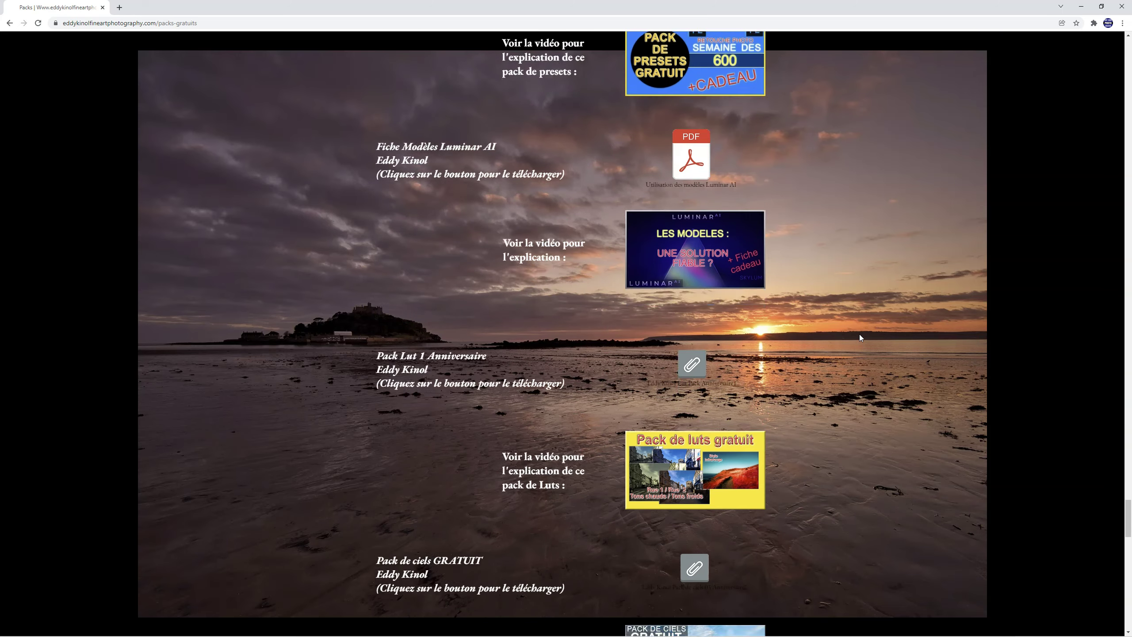
{"action": "scroll", "coordinate": [859, 338], "scroll_direction": "down", "scroll_amount": 9}
{"action": "scroll", "coordinate": [859, 337], "scroll_direction": "down", "scroll_amount": 4}
{"action": "scroll", "coordinate": [859, 337], "scroll_direction": "down", "scroll_amount": 5}
{"action": "scroll", "coordinate": [860, 337], "scroll_direction": "down", "scroll_amount": 6}
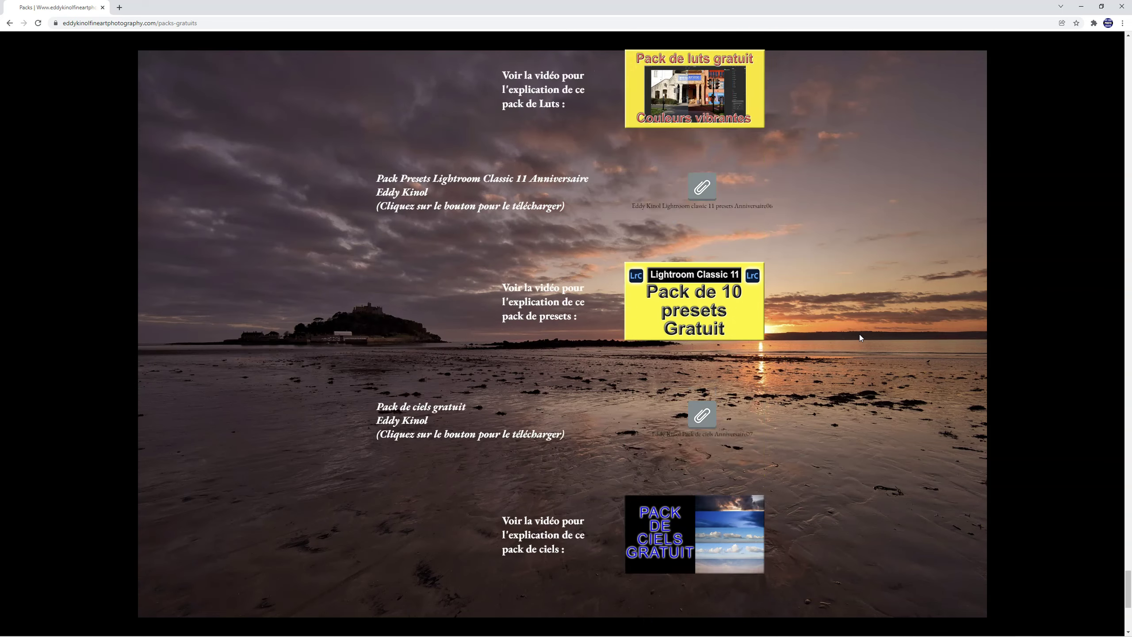
{"action": "scroll", "coordinate": [860, 334], "scroll_direction": "down", "scroll_amount": 7}
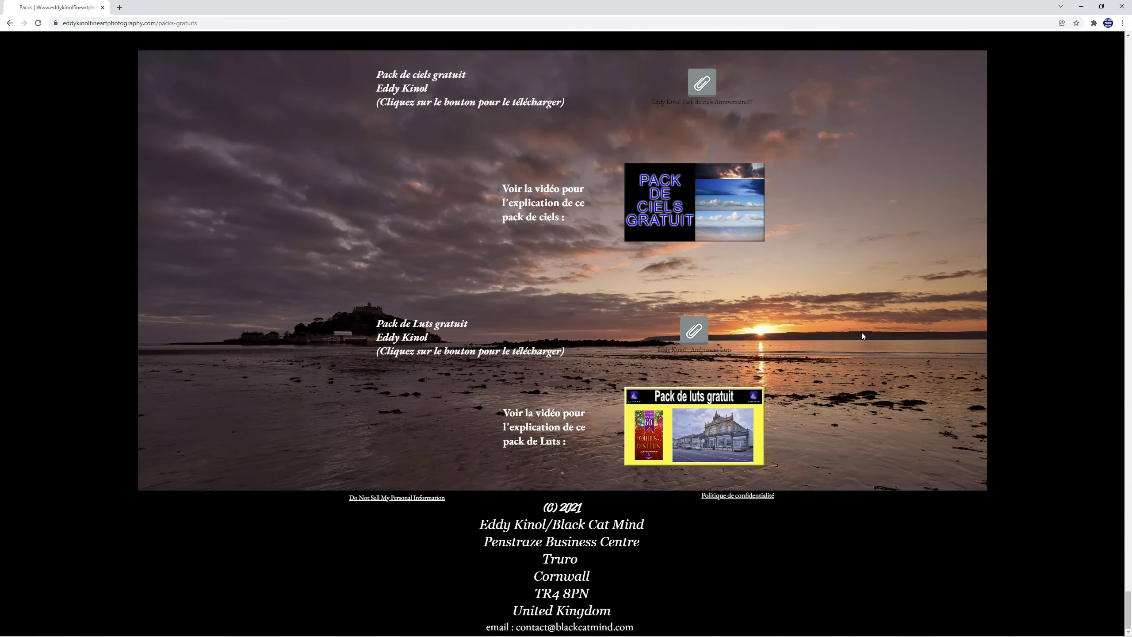
Step: Return to the top of the packs page and go to the site's Home page
{"action": "scroll", "coordinate": [861, 337], "scroll_direction": "up", "scroll_amount": 6}
{"action": "scroll", "coordinate": [864, 340], "scroll_direction": "up", "scroll_amount": 6}
{"action": "scroll", "coordinate": [867, 346], "scroll_direction": "up", "scroll_amount": 5}
{"action": "scroll", "coordinate": [867, 346], "scroll_direction": "up", "scroll_amount": 1}
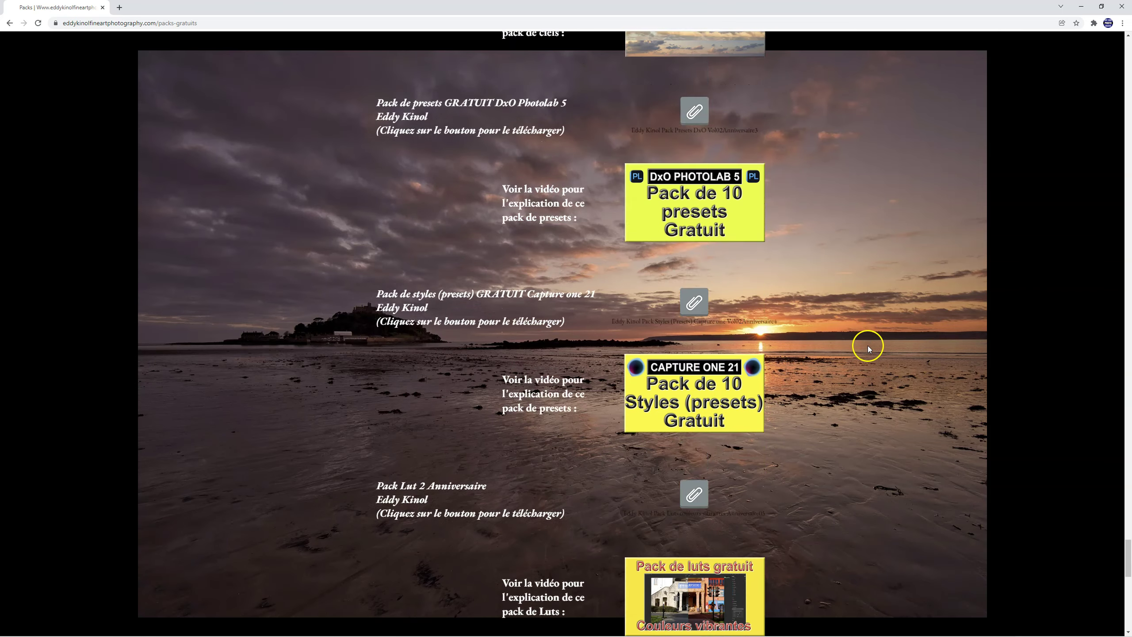
{"action": "scroll", "coordinate": [867, 346], "scroll_direction": "up", "scroll_amount": 6}
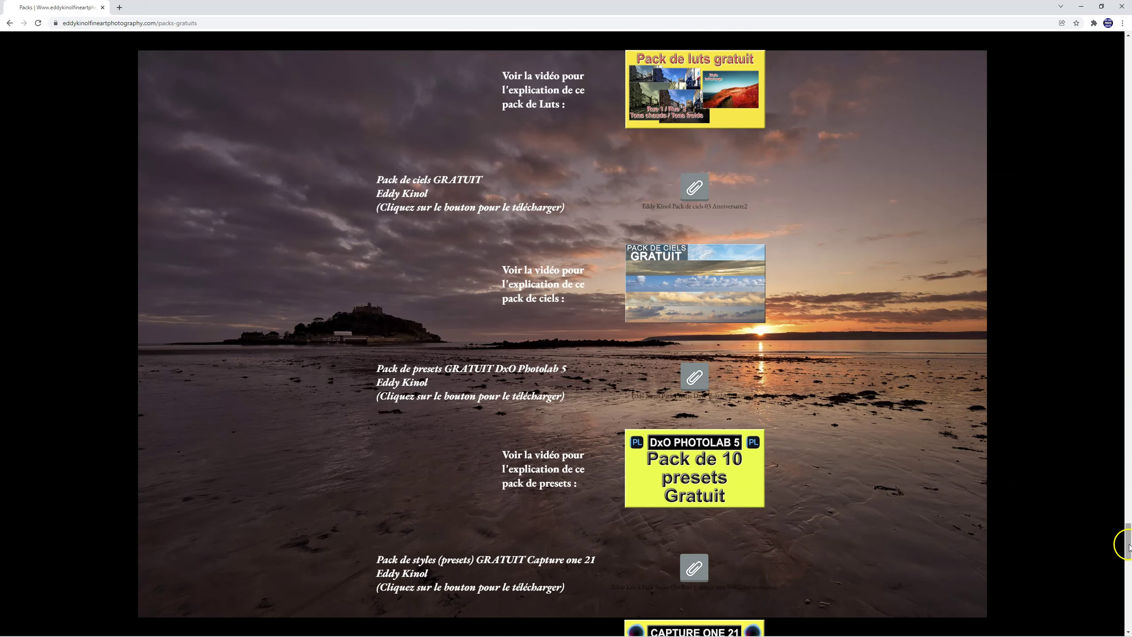
{"action": "left_click_drag", "start_coordinate": [1129, 546], "coordinate": [1129, 38]}
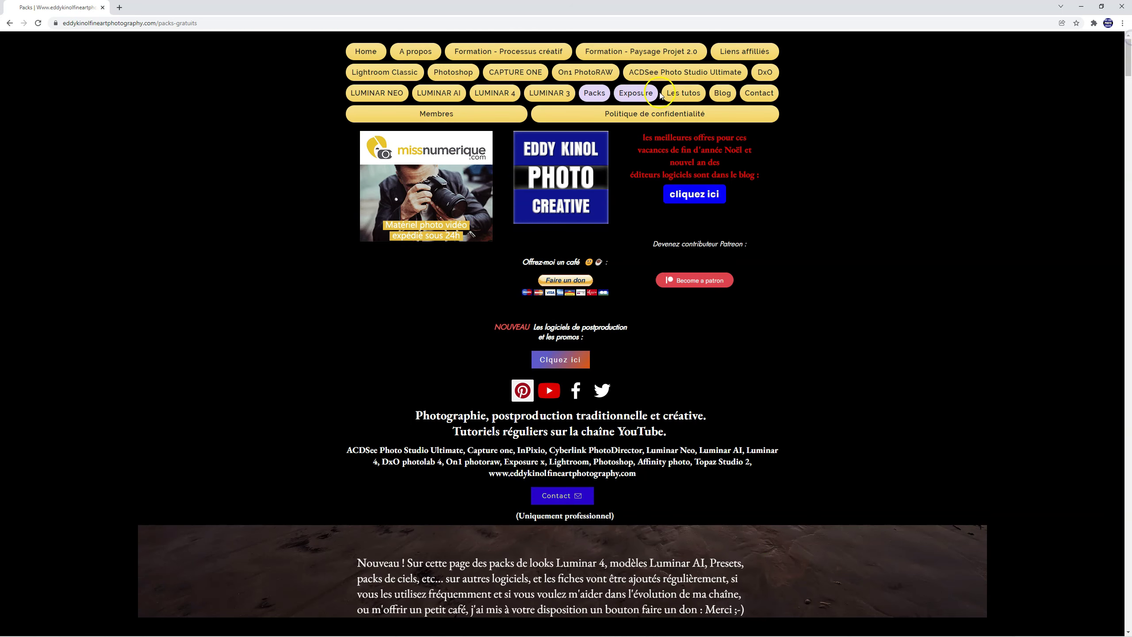
{"action": "left_click", "coordinate": [382, 52]}
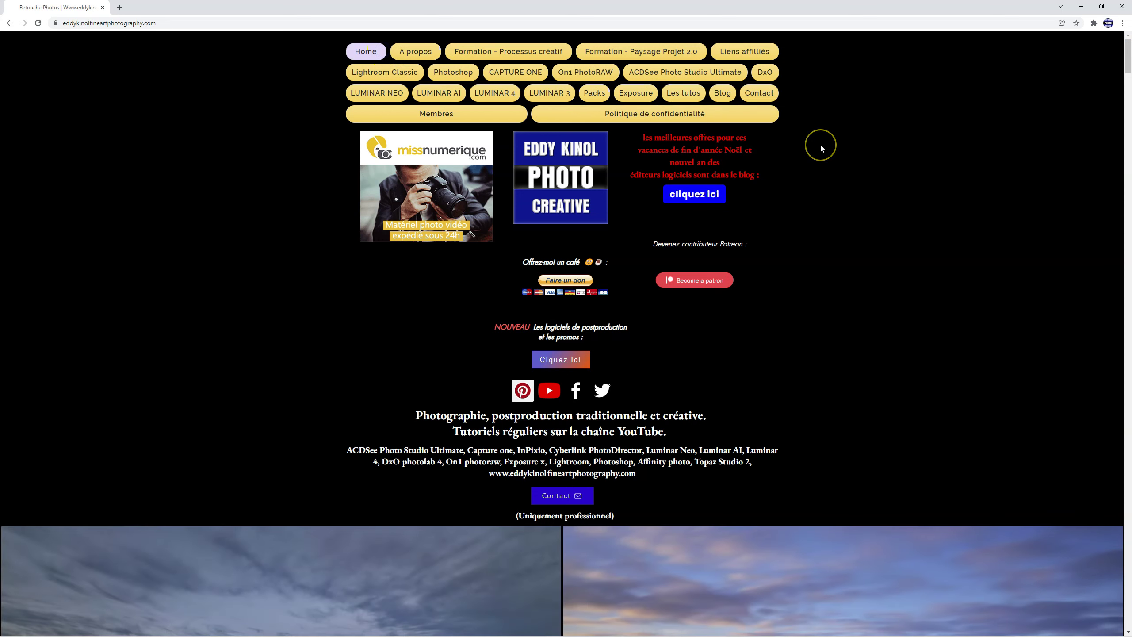